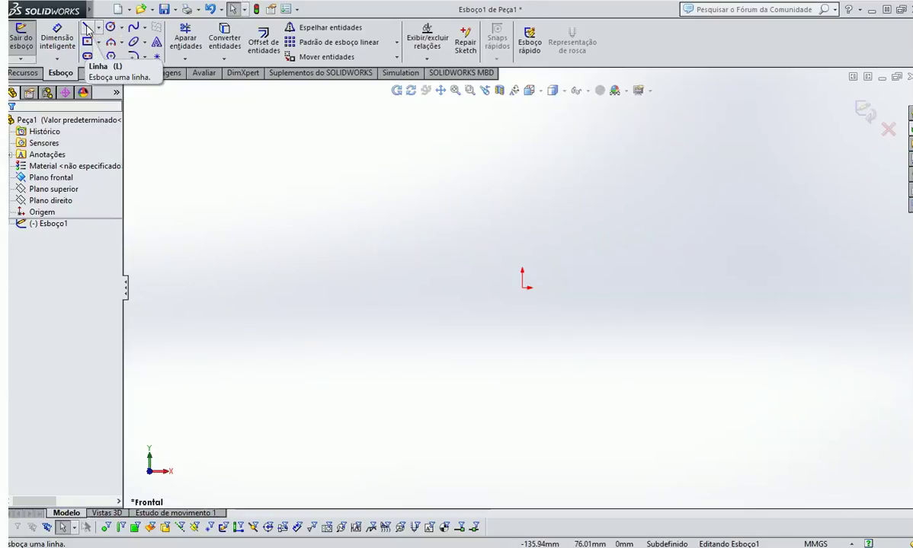
Sketch a connected line chain from the origin: about 50 mm down, 71 mm right, 33 mm down and back beneath the origin
left_click(87, 30)
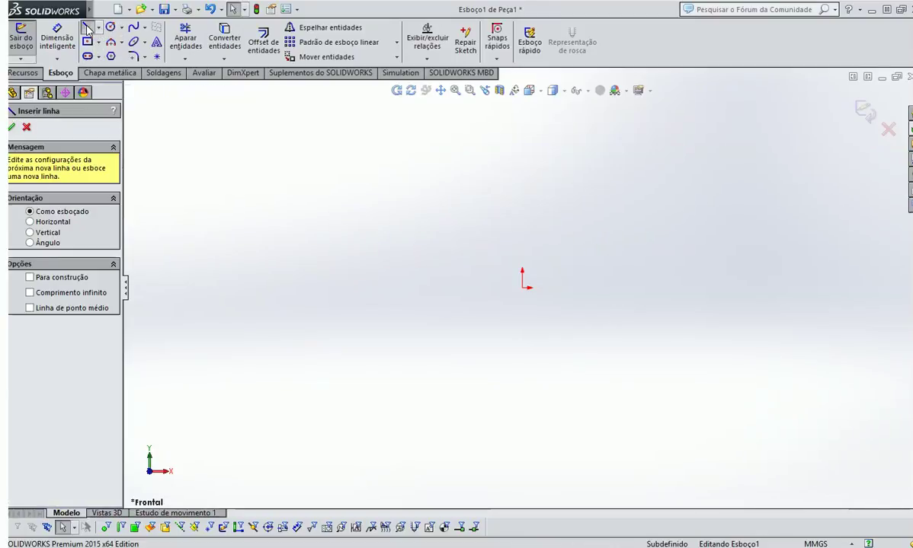
left_click(523, 289)
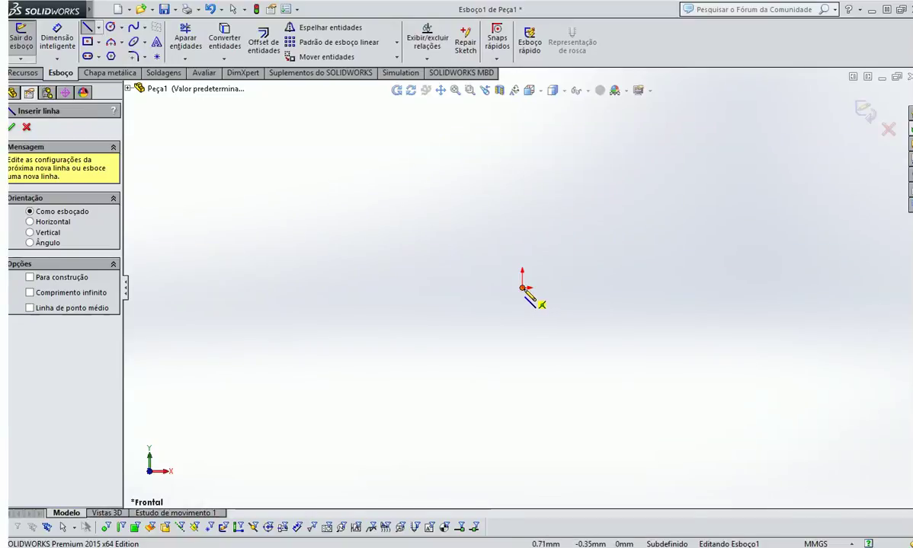
left_click(521, 420)
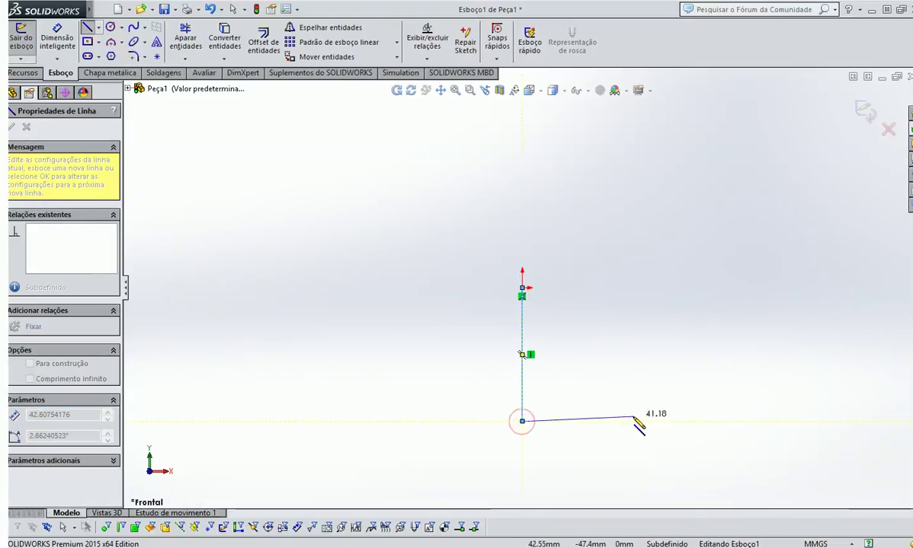
left_click(713, 421)
key("z")
key("z")
key("z")
key("z")
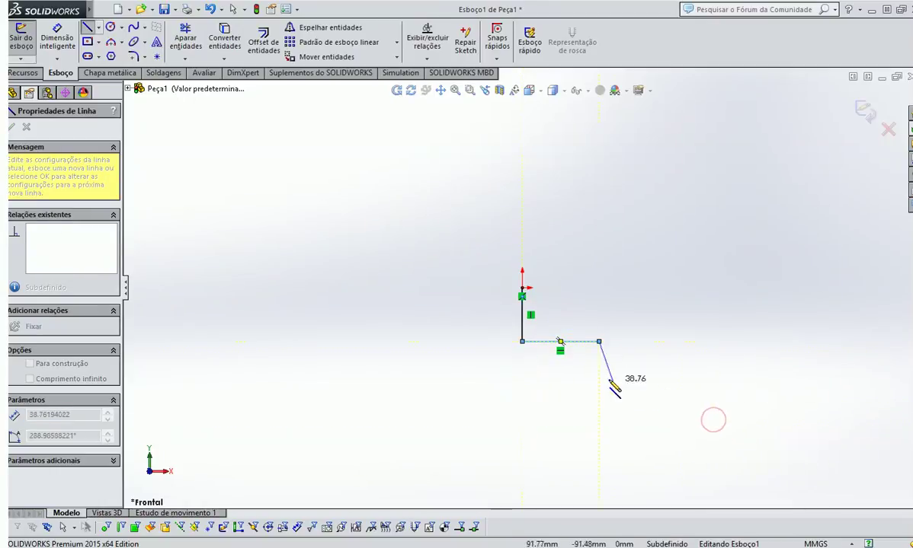
left_click(599, 378)
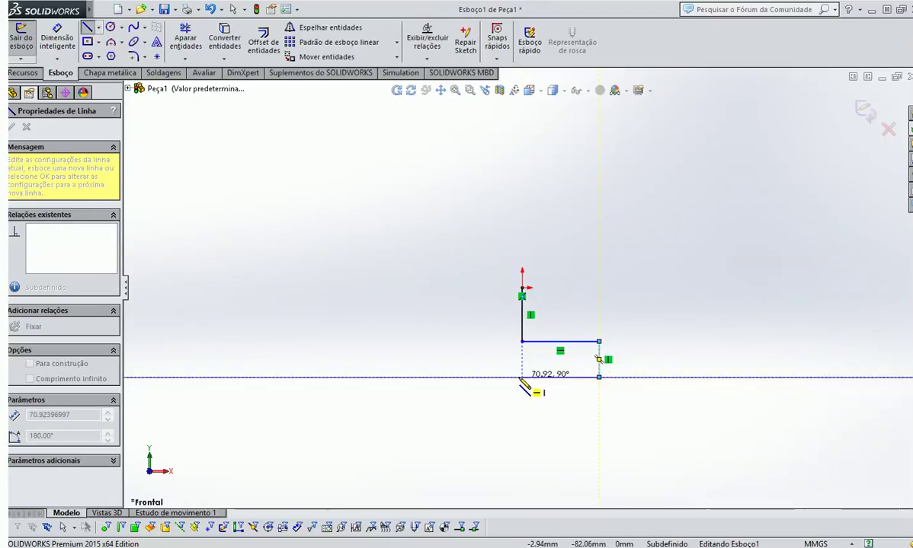
left_click(522, 377)
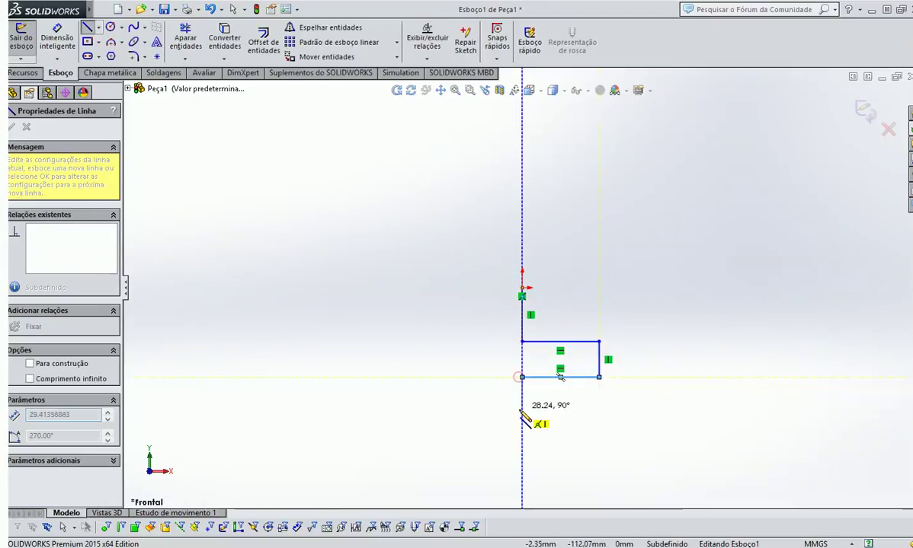
Continue the chain with a second loop about 71 mm wide, a slanted segment about 32 mm long and an open horizontal about 83 mm long
left_click(599, 421)
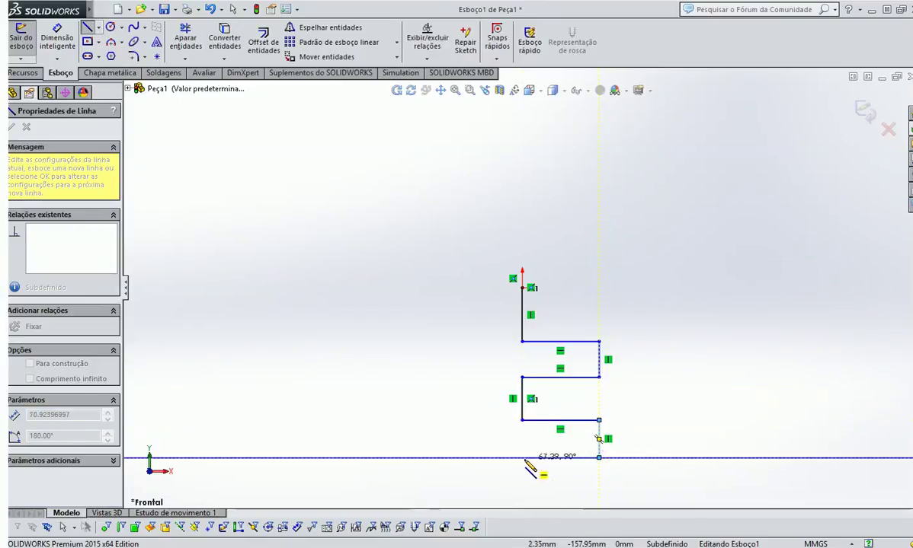
left_click(522, 458)
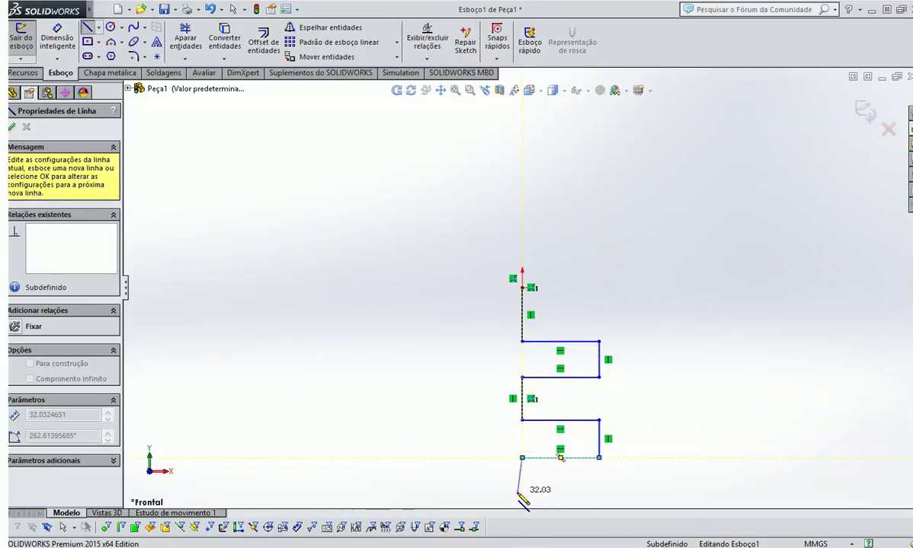
left_click(518, 493)
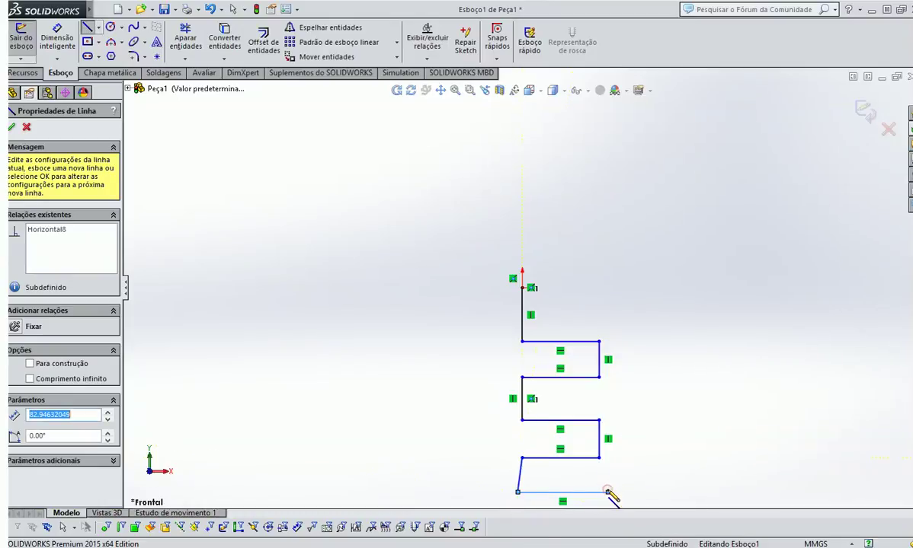
left_click(607, 492)
key("Escape")
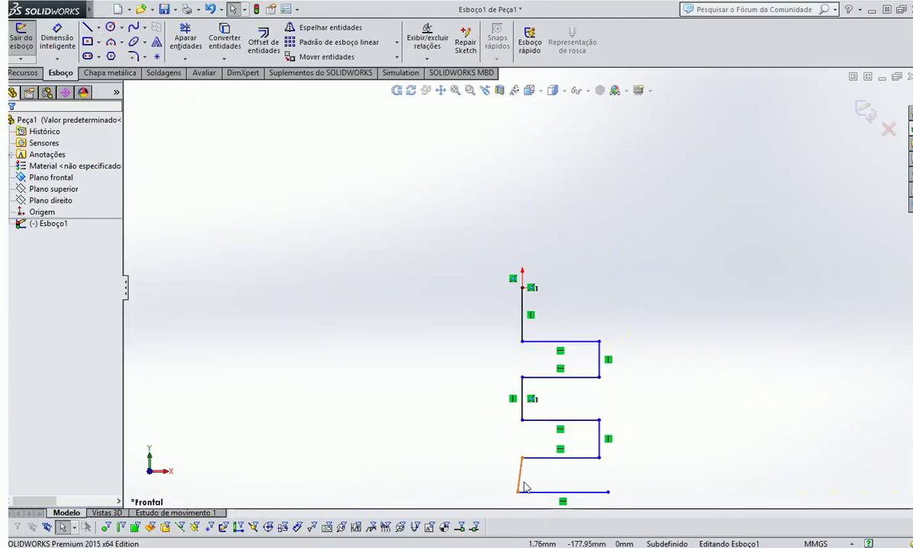
Add a vertical relation to the slanted segment joining the last two horizontal lines
left_click(524, 488)
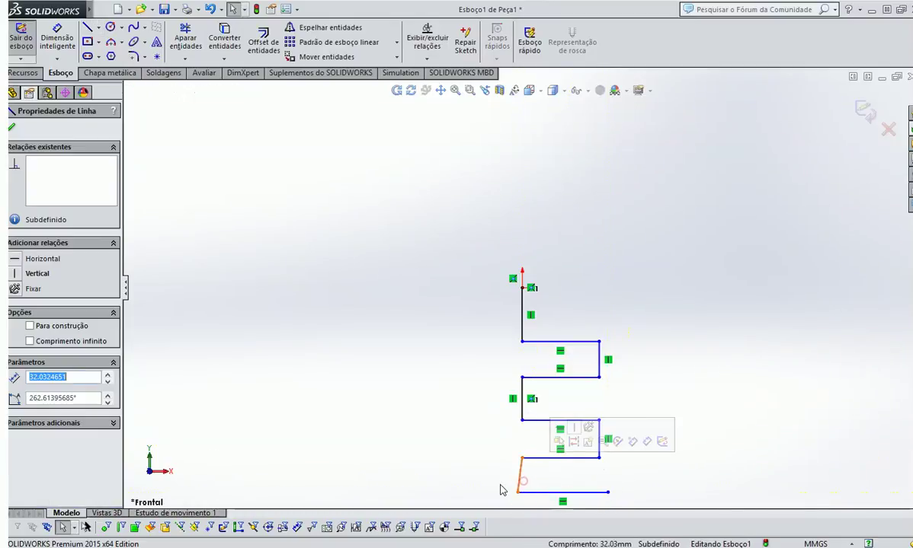
left_click(35, 275)
left_click(395, 316)
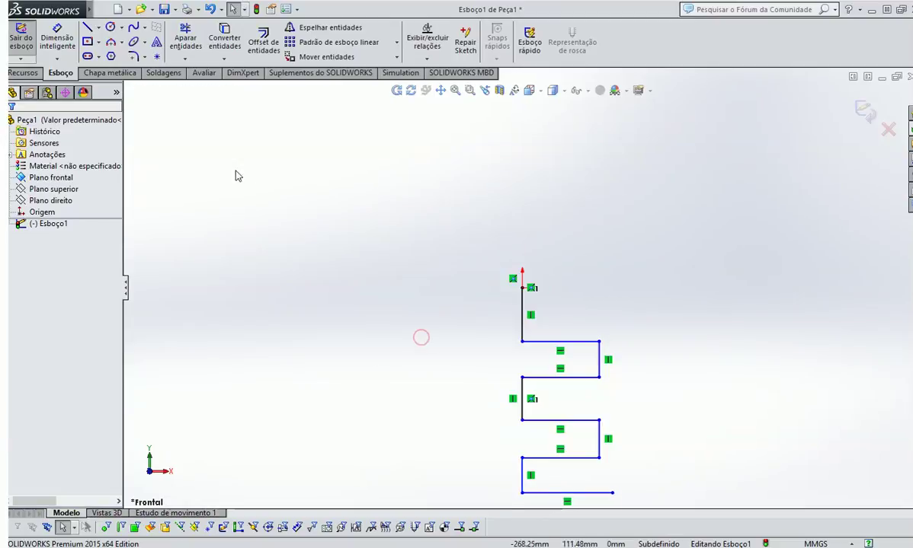
Dimension the length of the vertical segment that starts at the origin
left_click(54, 35)
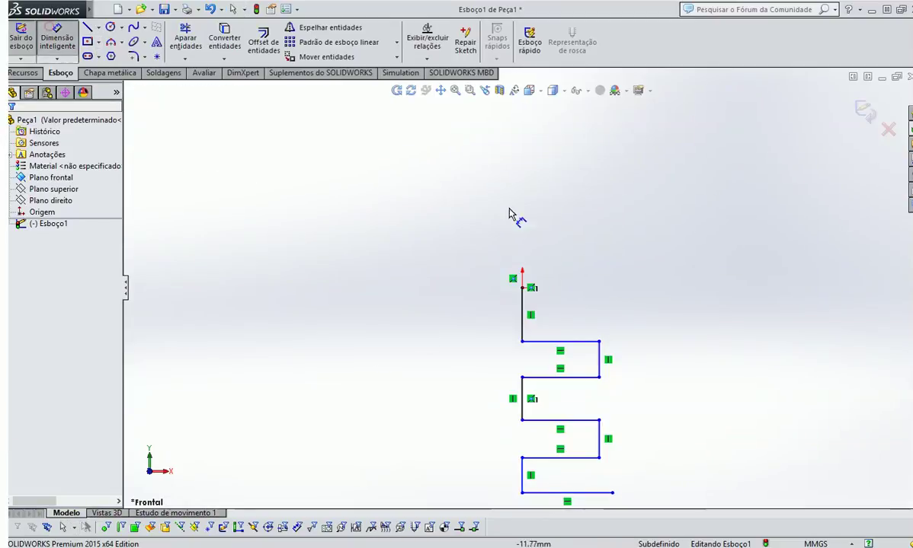
left_click(521, 308)
left_click(491, 312)
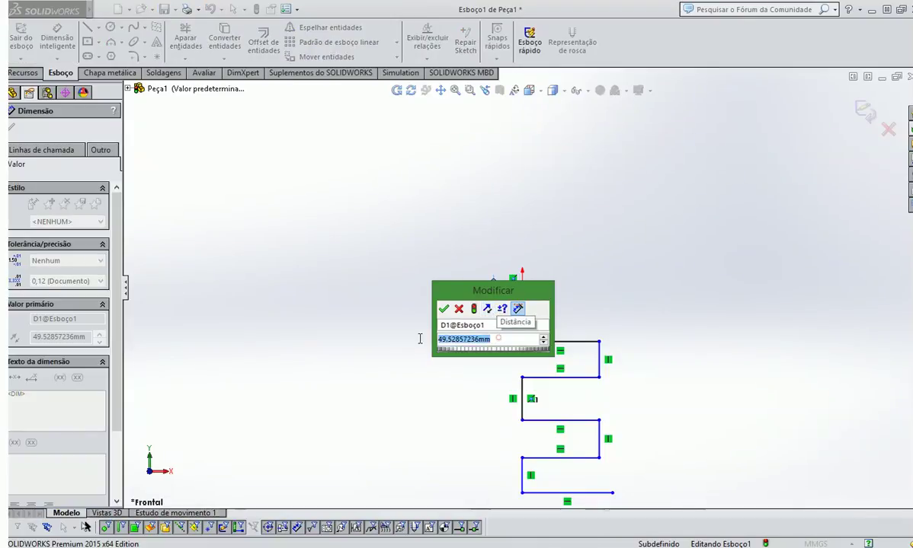
key("Return")
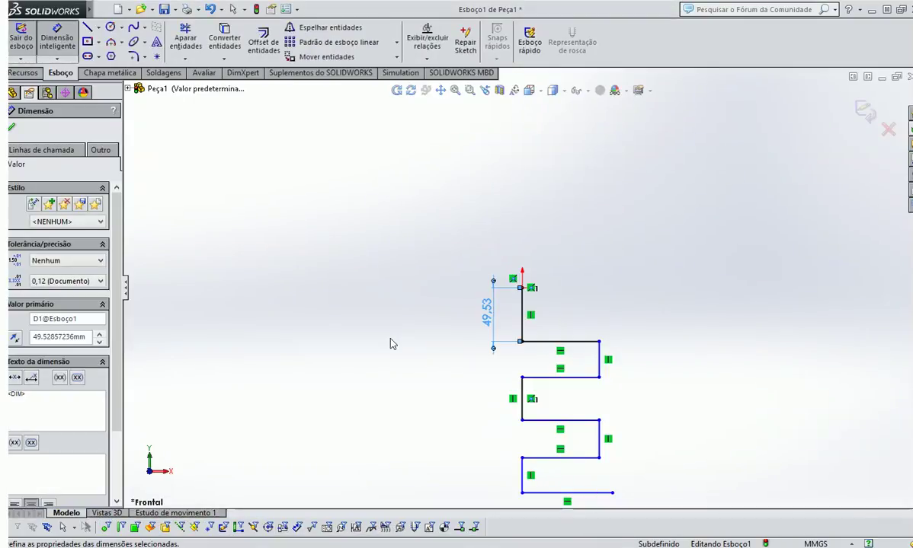
Try to set the vertical segment at the origin to 100 mm, and undo the change
double_click(489, 312)
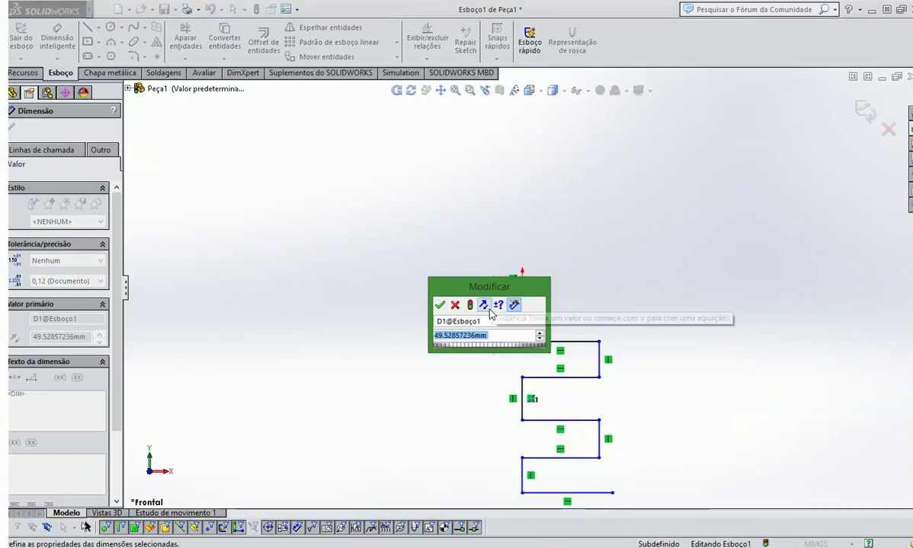
type("50")
key("Escape")
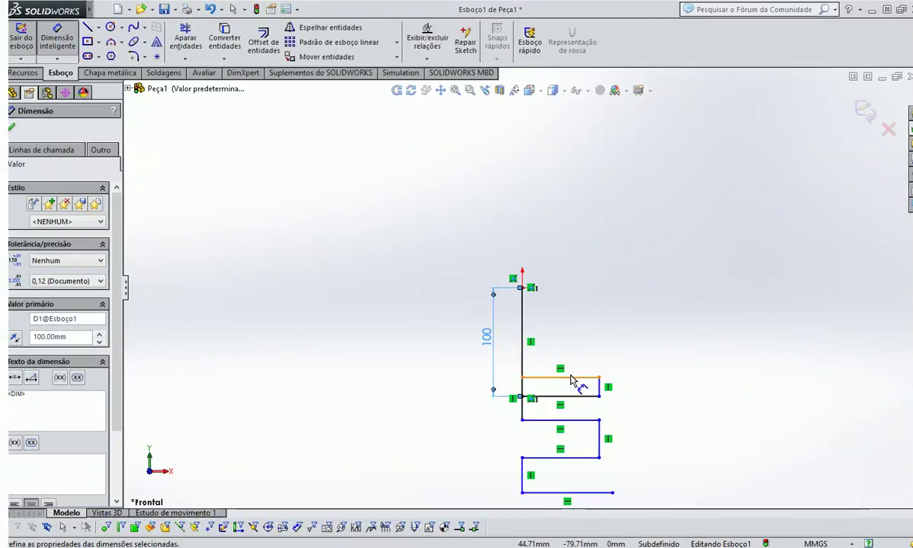
key("ctrl+z")
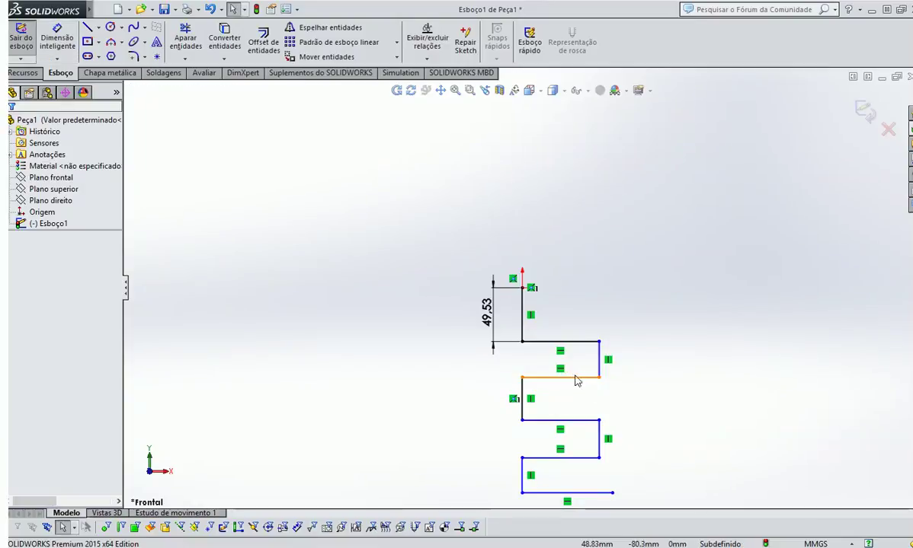
Dimension the first loop's outer vertical segment and the inner vertical segment below it at 50 mm each
left_click(67, 42)
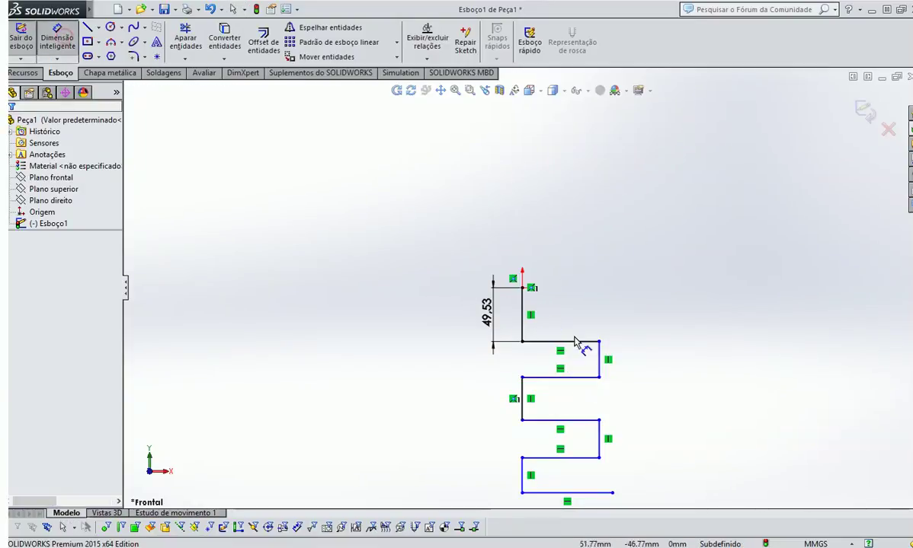
left_click(598, 366)
left_click(626, 358)
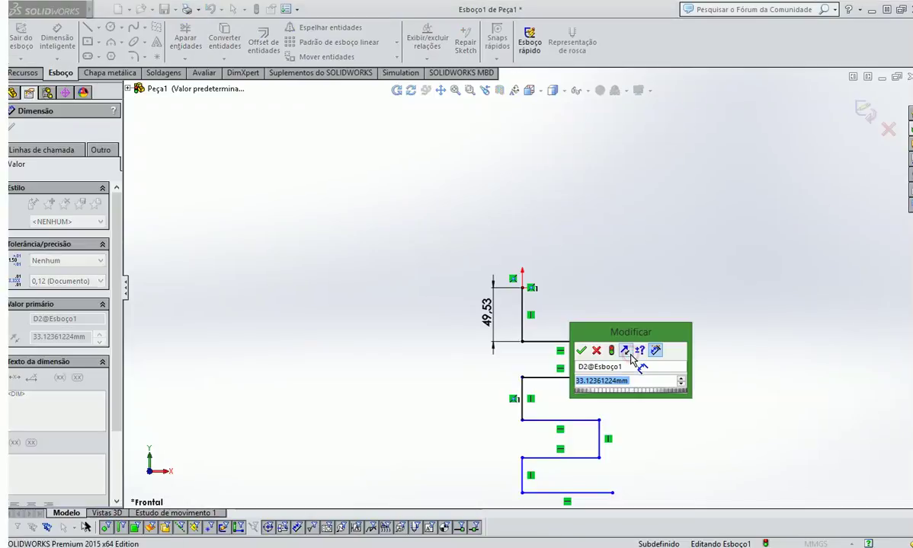
key("Return")
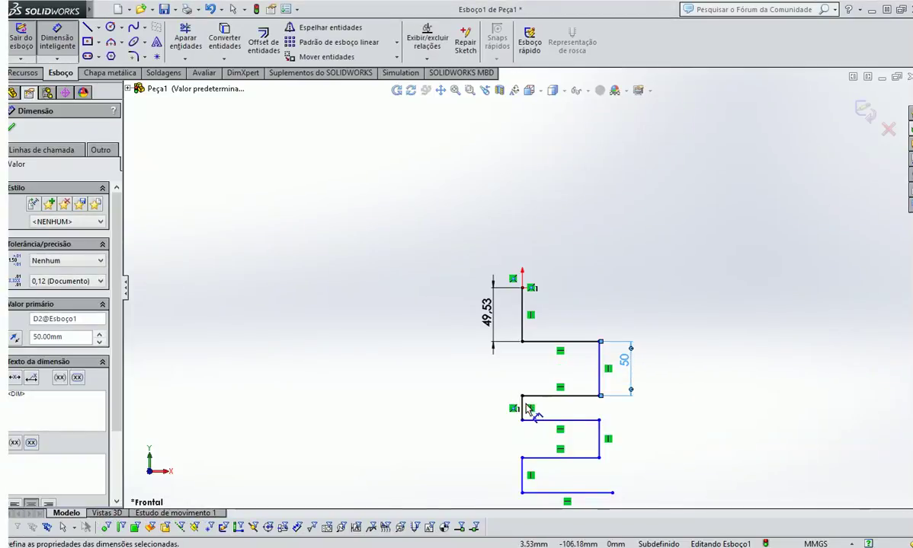
left_click(522, 408)
left_click(467, 409)
type("50")
key("Return")
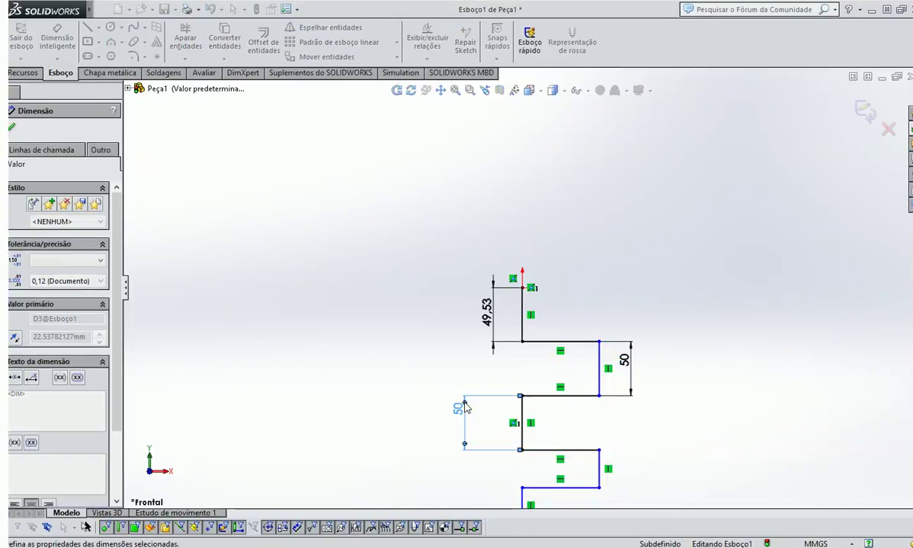
Dimension the second loop's outer vertical segment at 50 mm
scroll(601, 414, "up", 3)
scroll(555, 364, "down", 2)
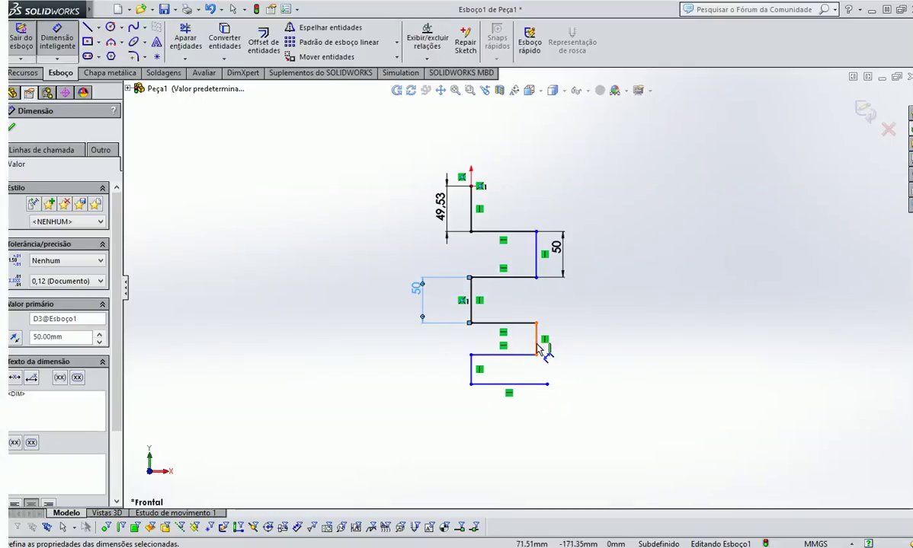
left_click(538, 349)
left_click(576, 350)
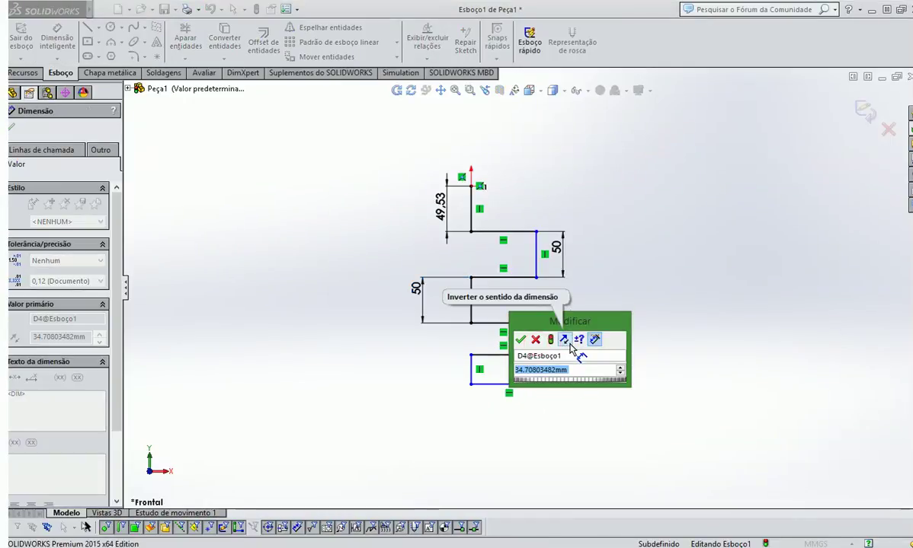
type("50")
key("Return")
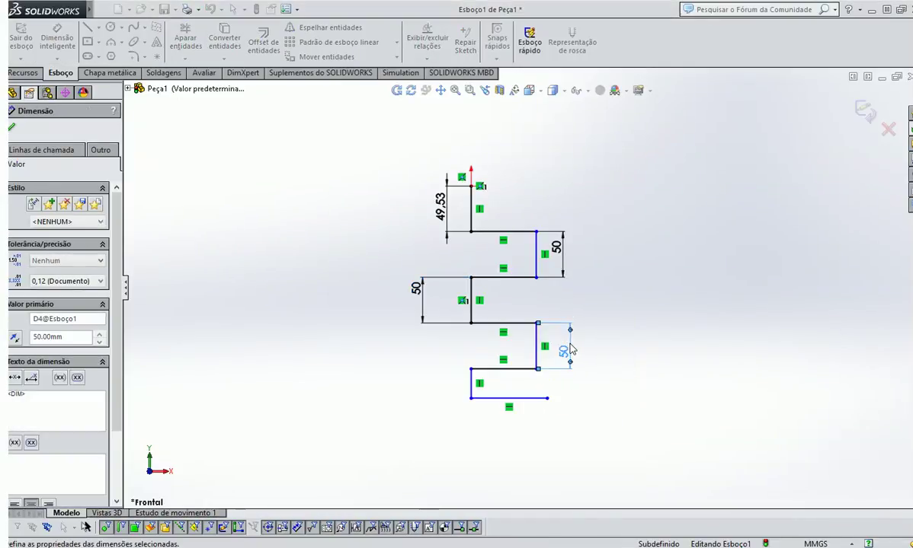
Dimension the lowest inner vertical segment, just above the open end line, at 50 mm
left_click(461, 367)
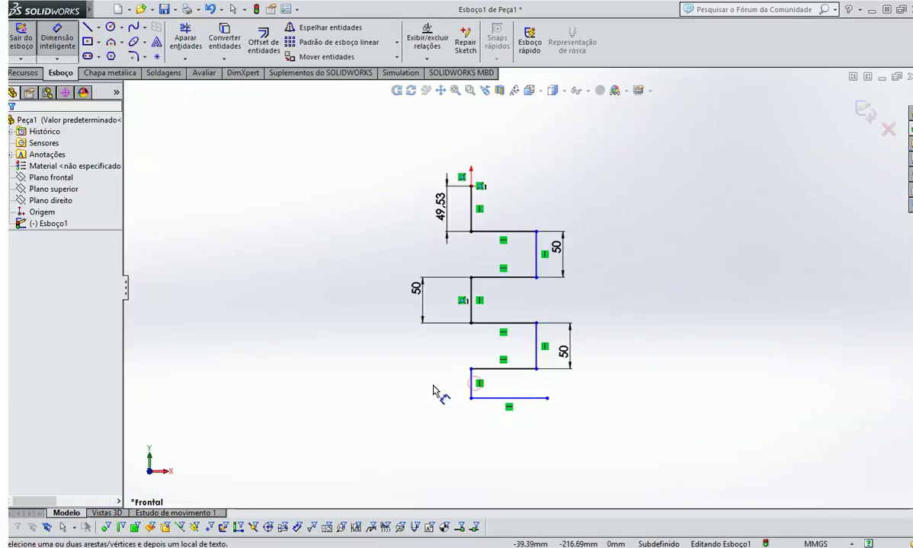
left_click(470, 390)
left_click(428, 400)
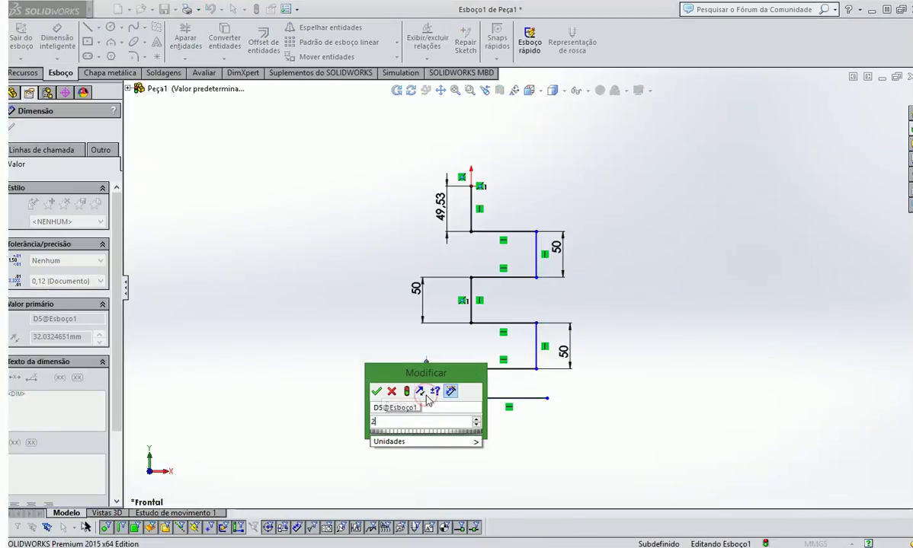
key("Return")
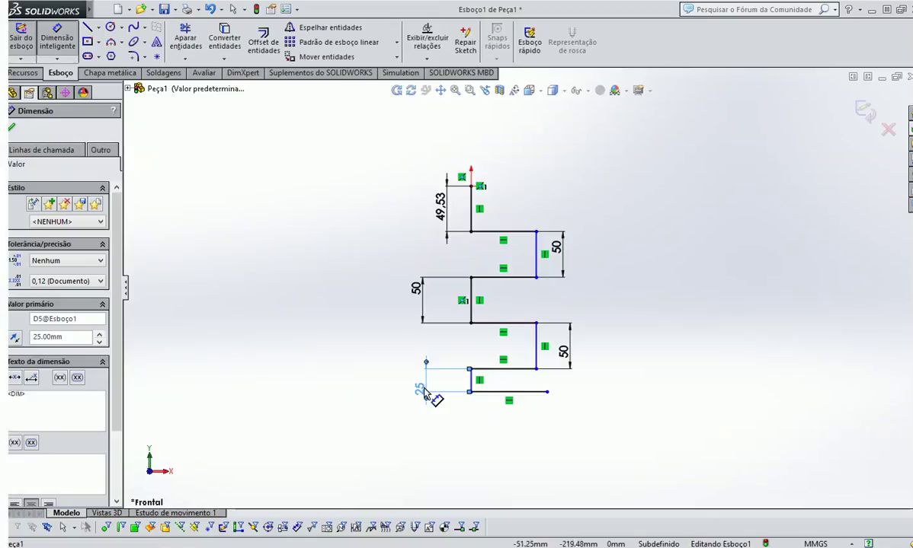
double_click(423, 393)
type("50")
key("Return")
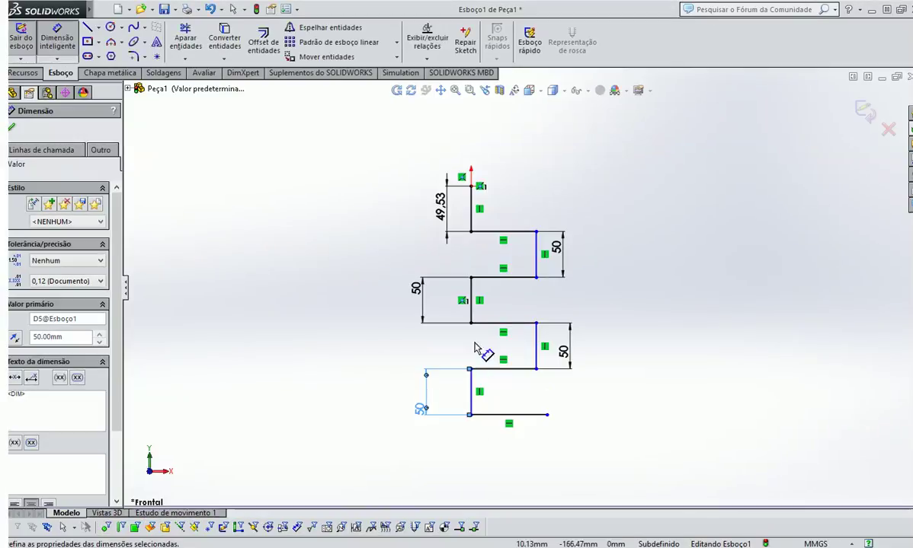
Dimension the uppermost horizontal segment at 200 mm
left_click(518, 237)
left_click(521, 206)
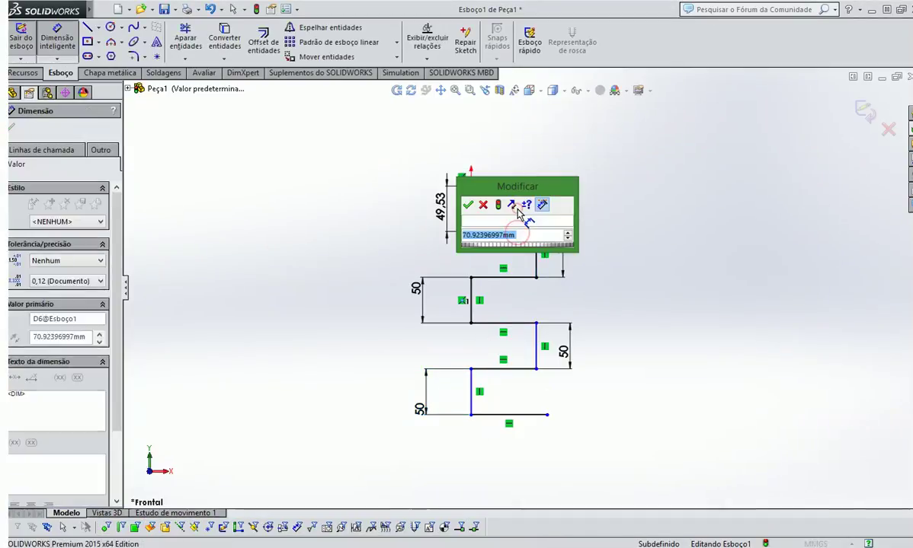
type("200")
key("Return")
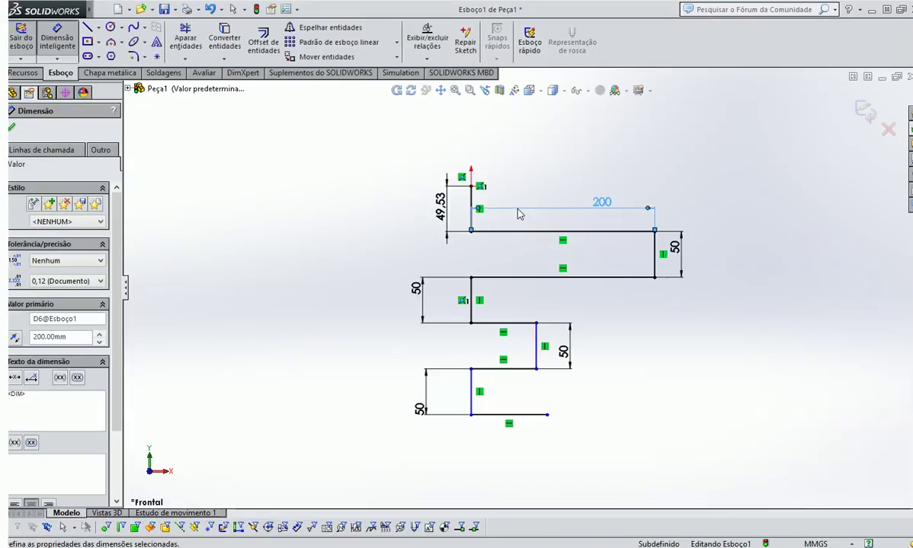
Set the length of the vertical segment at the origin to 100 mm and finish dimensioning
left_click(444, 208)
type("10")
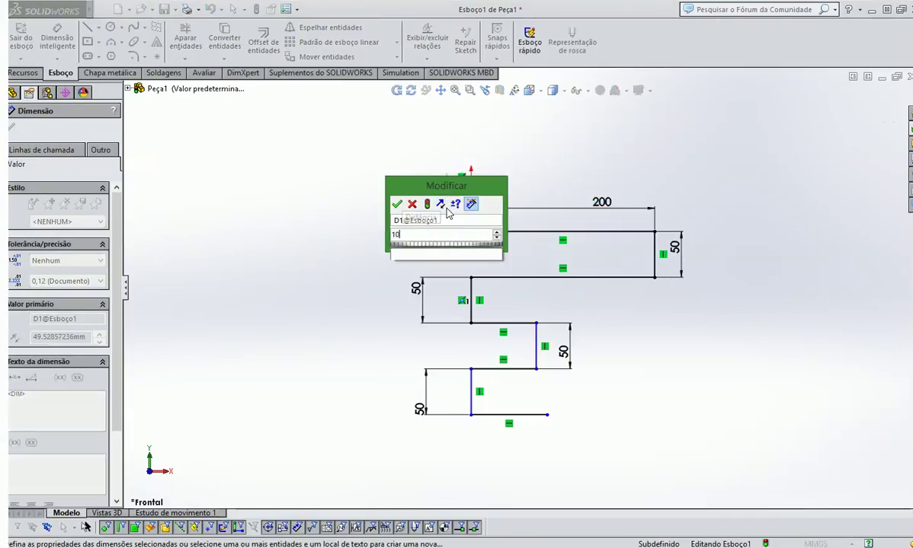
type("0")
key("Return")
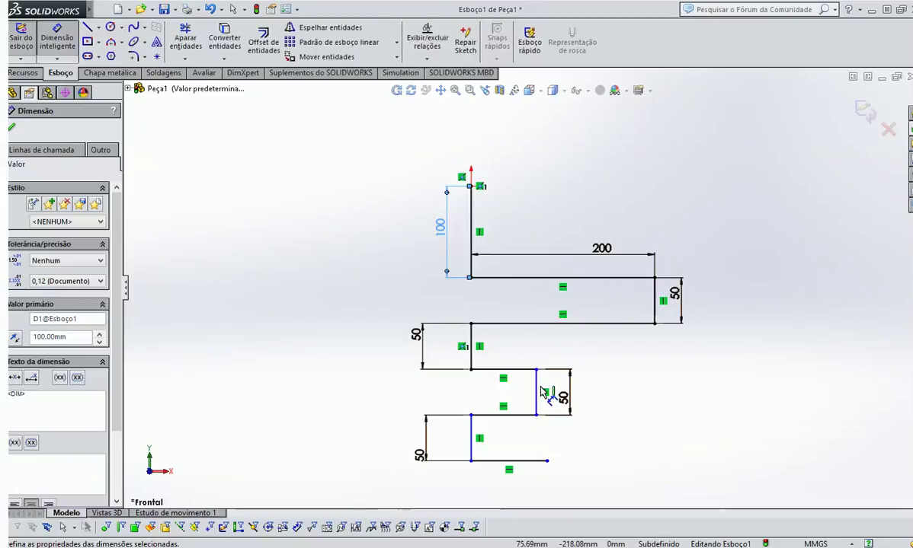
key("Escape")
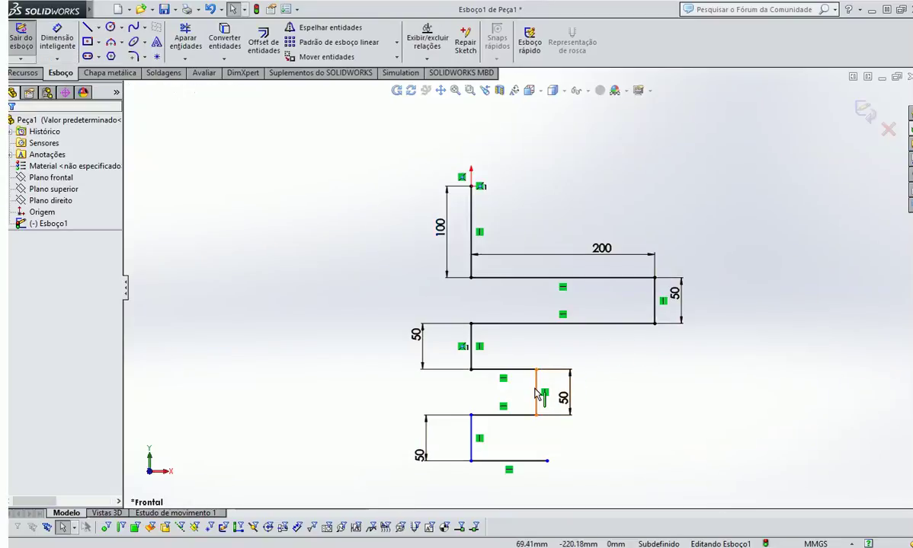
Make the second loop's outer vertical segment collinear with the first loop's outer vertical segment
left_click(537, 395)
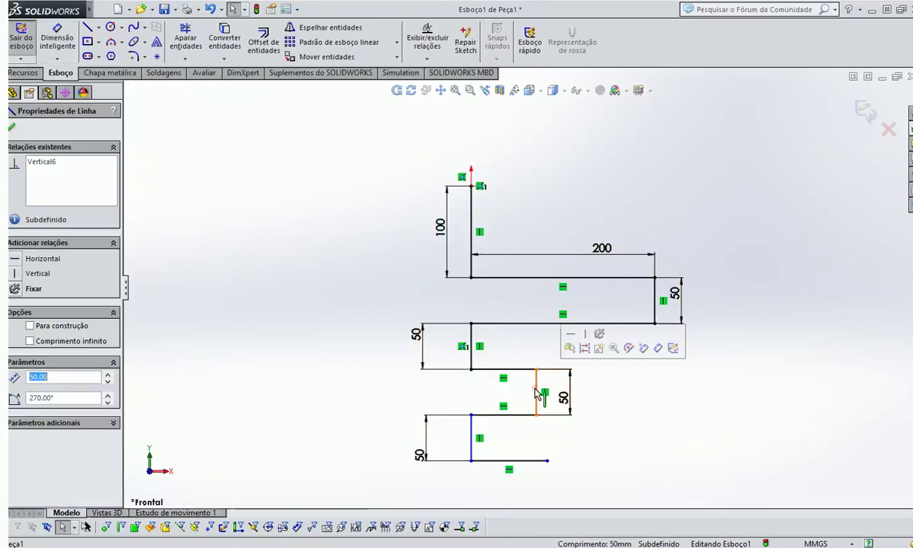
left_click(655, 297, "ctrl")
left_click(17, 364)
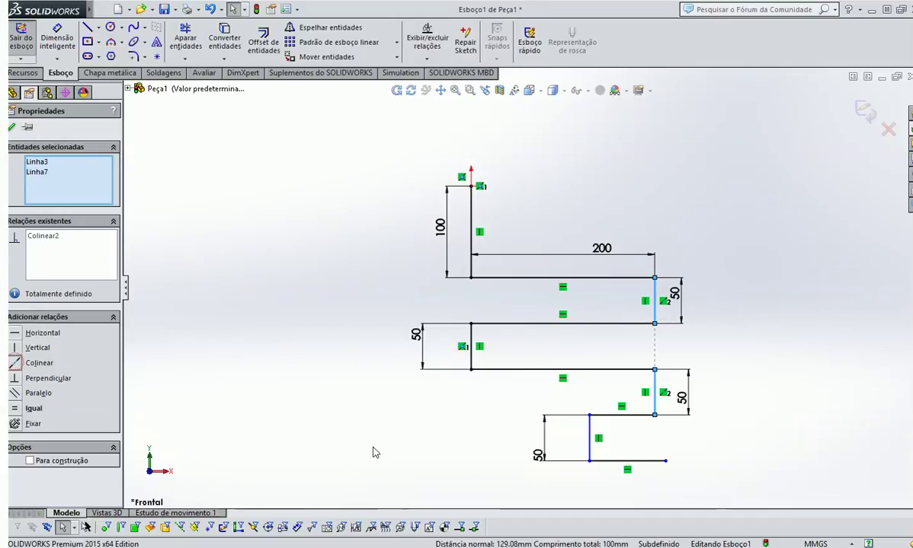
left_click(684, 445)
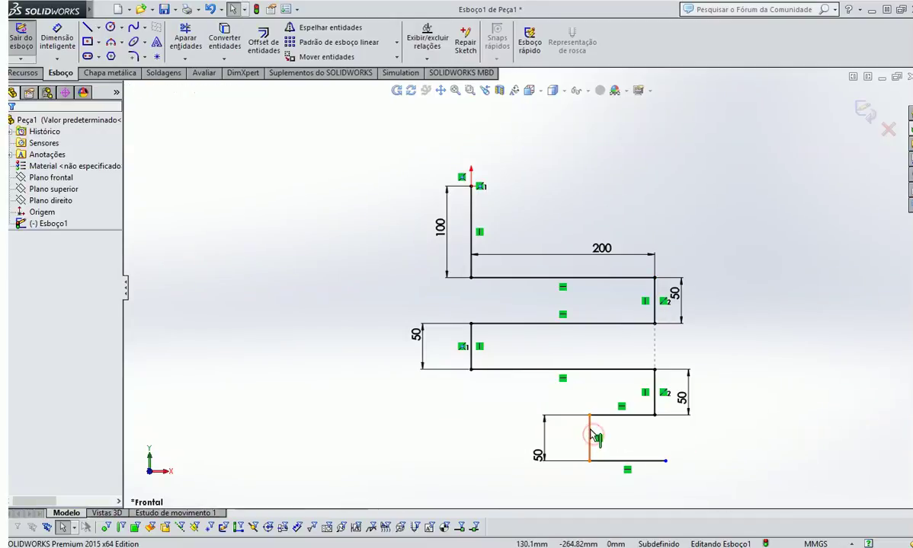
Try a collinear relation between the lowest inner vertical segment and the inner vertical segment above it
left_click(590, 438)
left_click(470, 354, "ctrl")
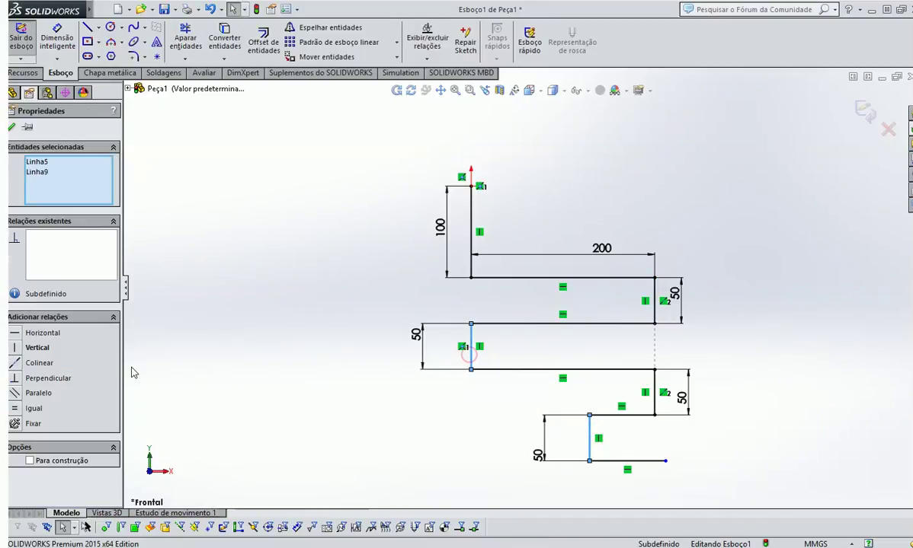
left_click(30, 364)
left_click(572, 461)
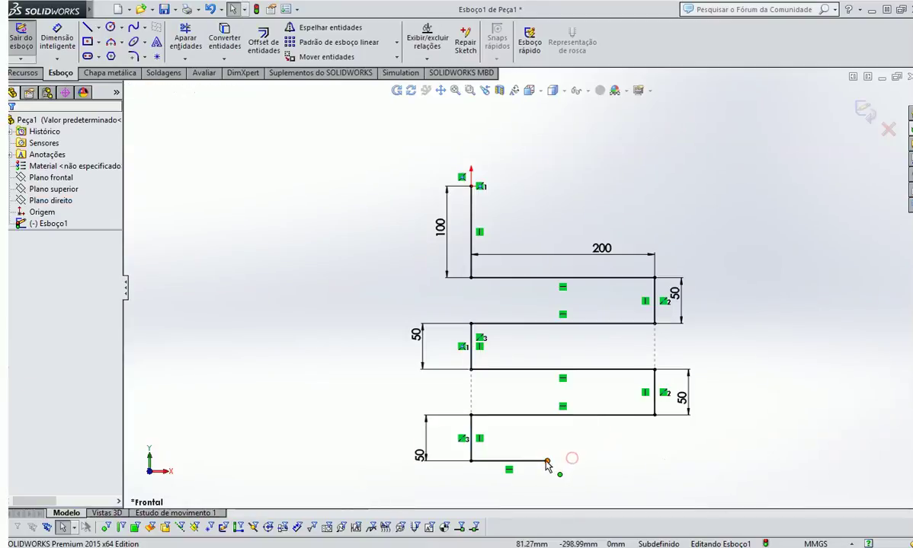
Try making the bottom line's free endpoint coincident with the second loop's outer vertical segment, and undo this together with the preceding collinear relation
left_click(546, 462)
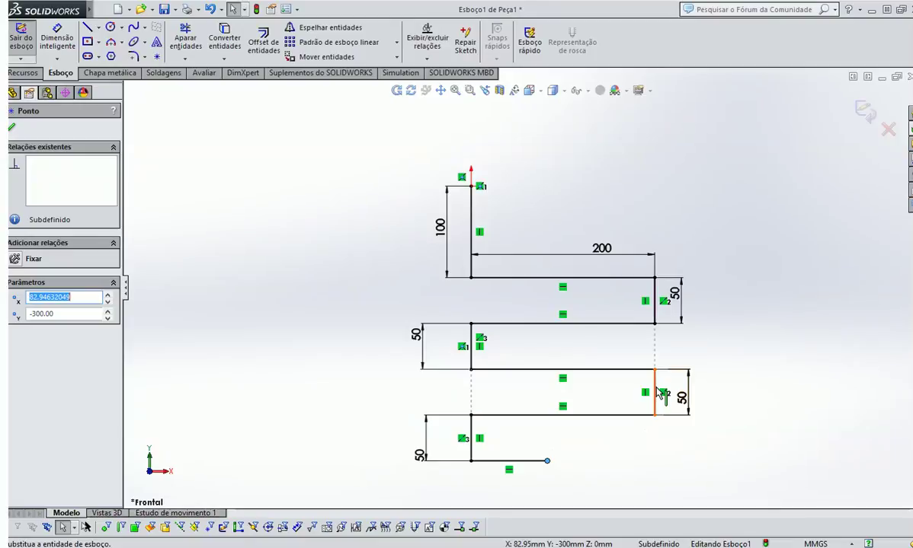
left_click(657, 391, "ctrl")
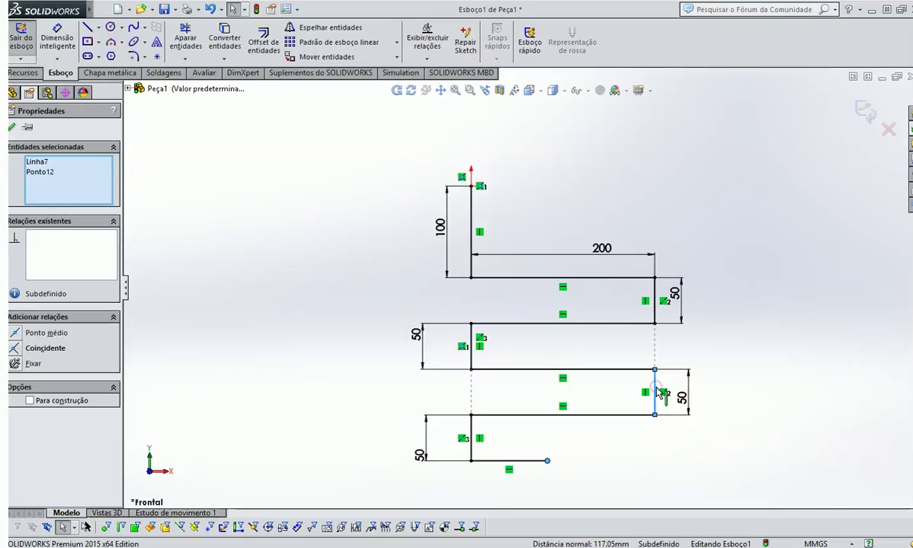
left_click(46, 349)
left_click(708, 306)
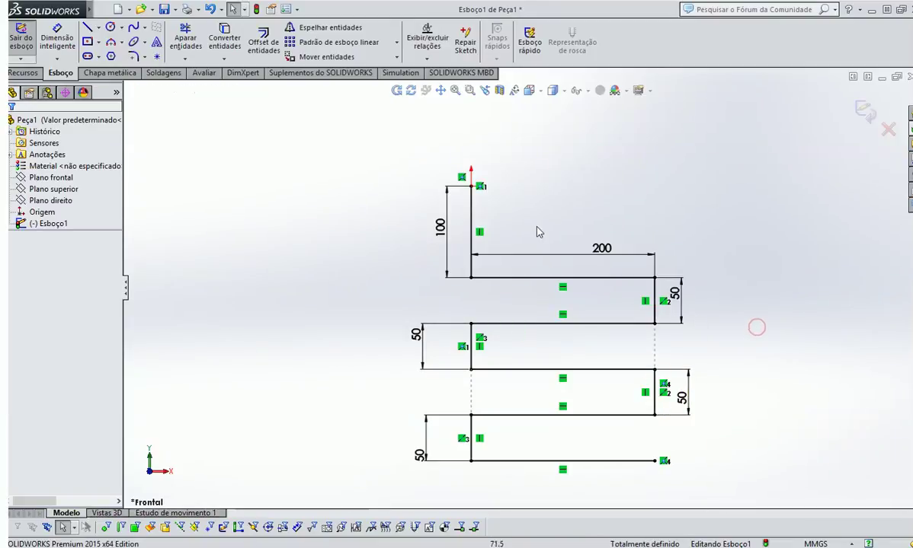
key("ctrl+z")
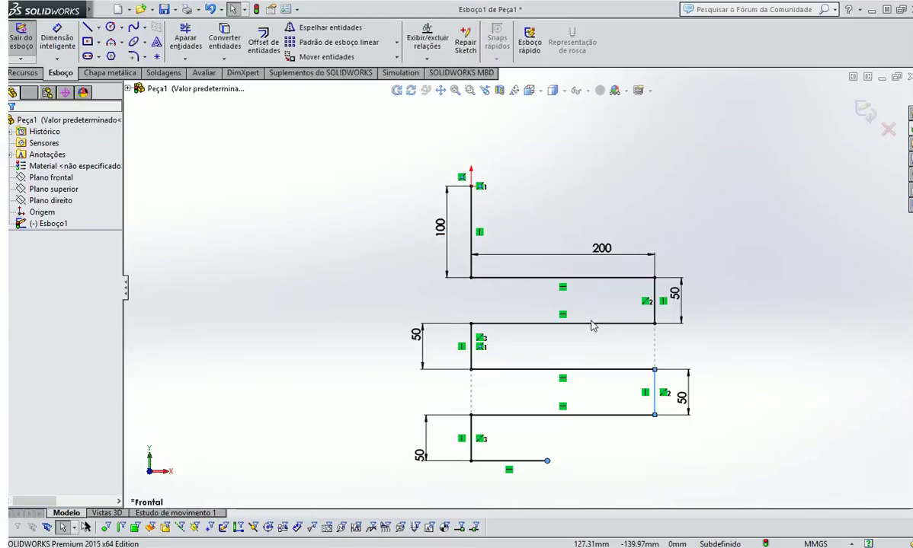
left_click(782, 377)
Make the lowest inner vertical segment collinear with the inner vertical segment above it
left_click(591, 428)
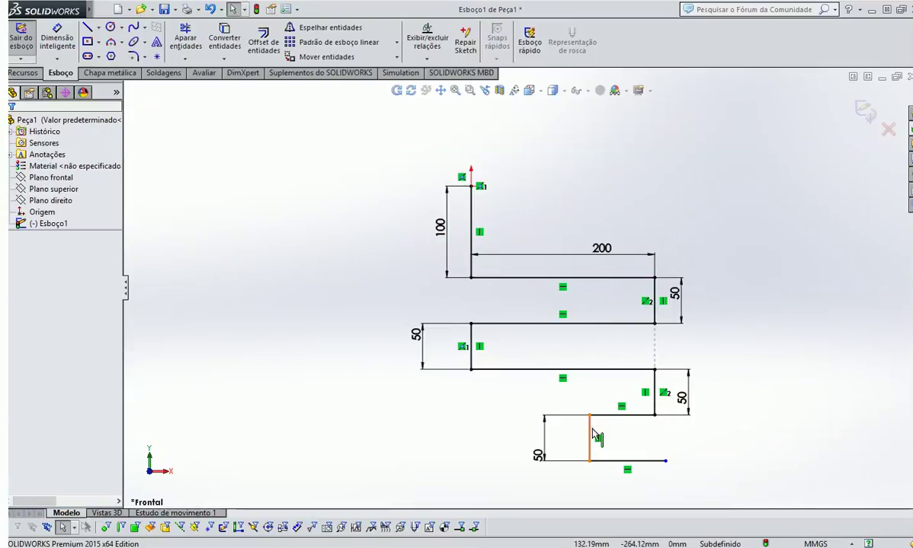
left_click(470, 355, "ctrl")
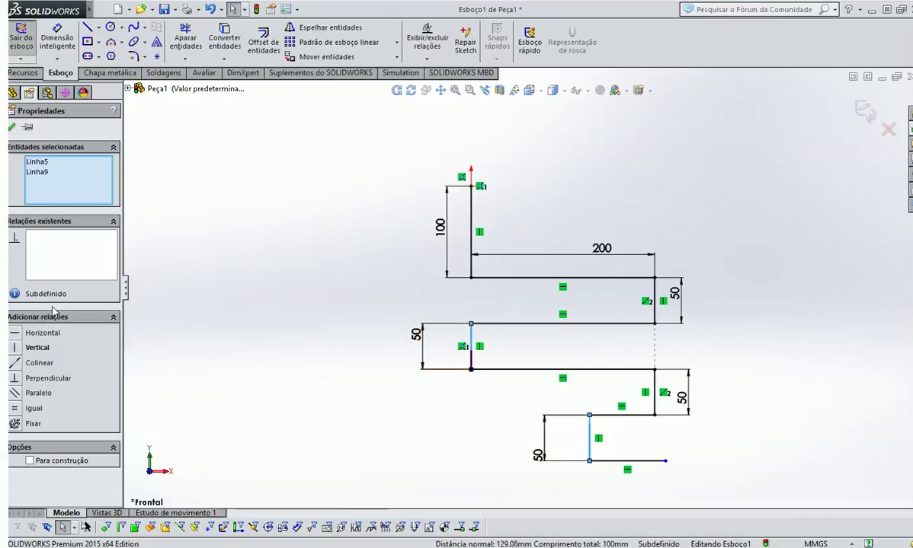
left_click(21, 366)
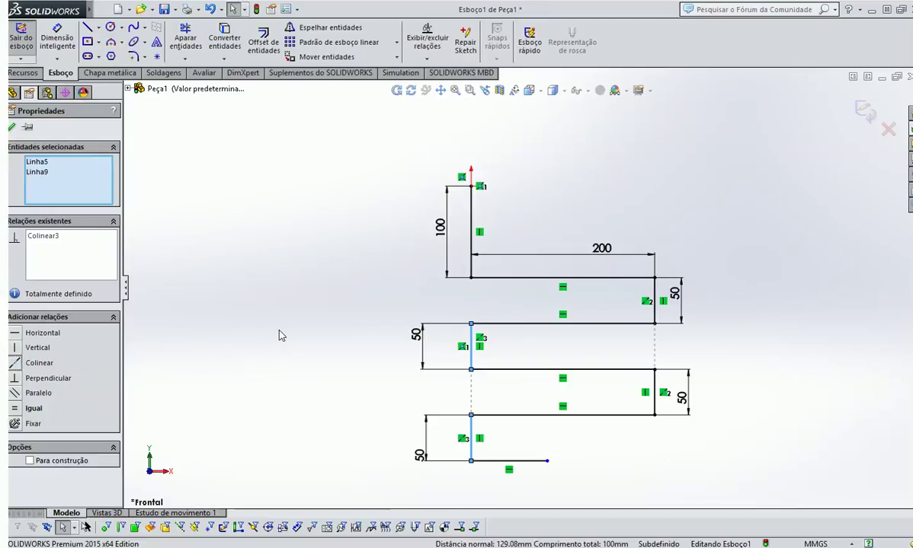
left_click(658, 449)
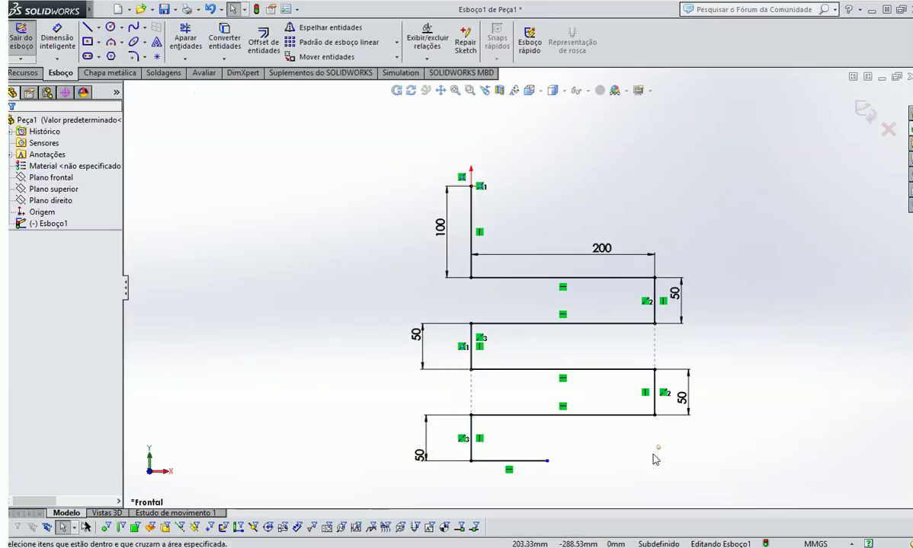
Make the bottom line's free endpoint coincident with the second loop's outer vertical segment
left_click(547, 461)
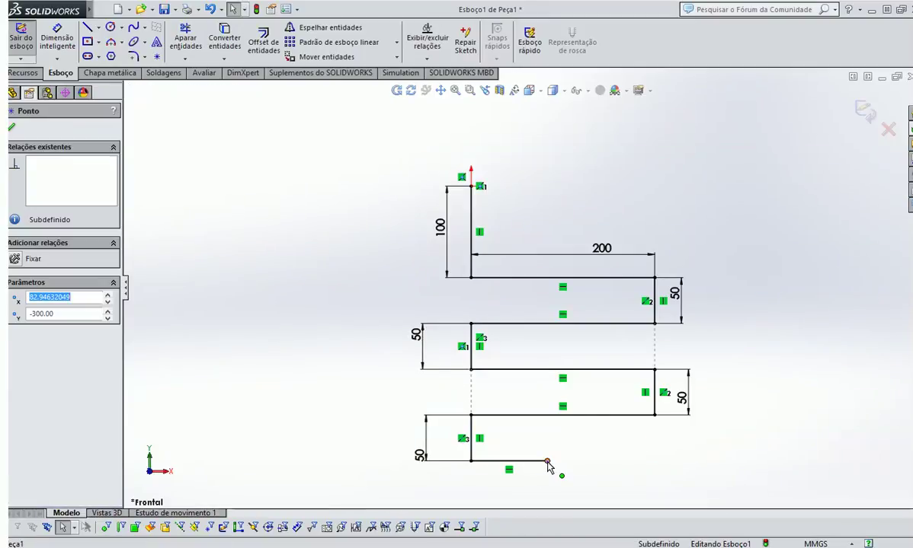
left_click(654, 392, "ctrl")
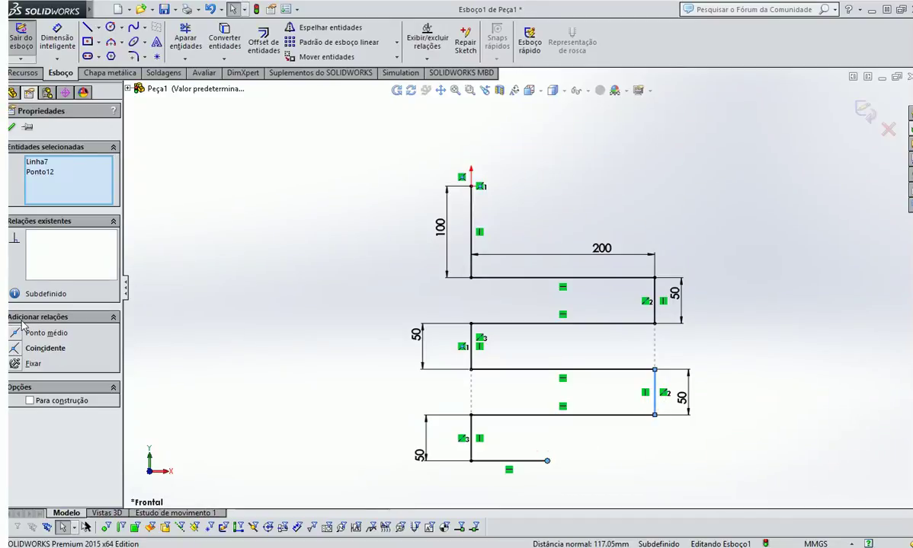
left_click(16, 348)
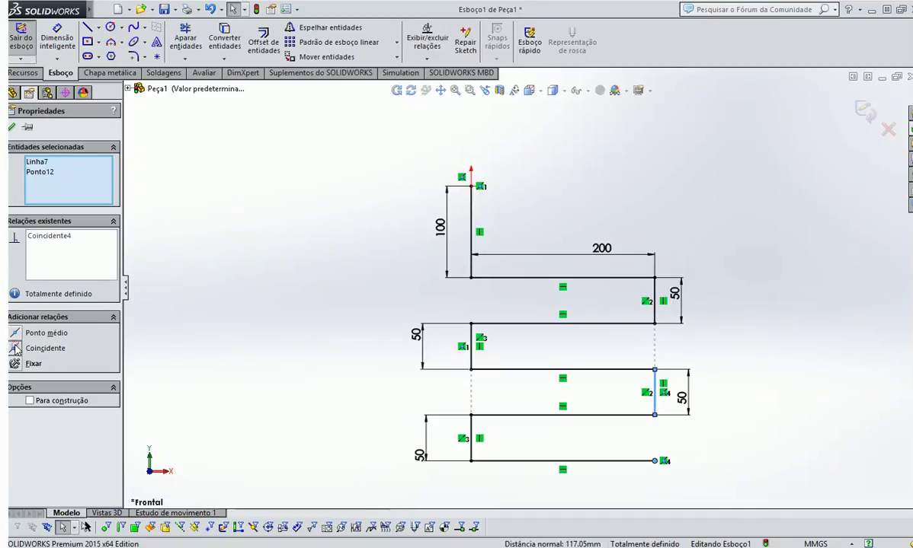
left_click(787, 416)
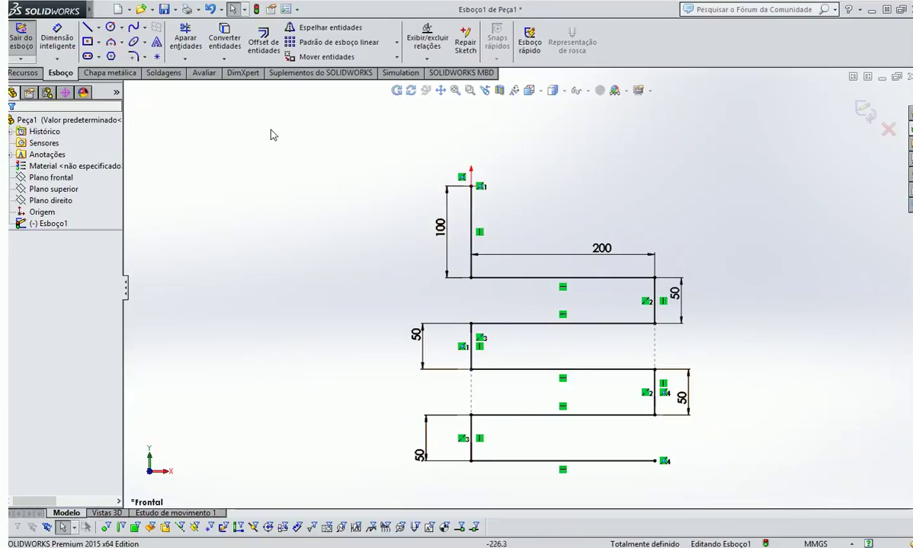
Set up a 24.9999 mm sketch fillet on the corner below the origin and both corners of the first outer bend
left_click(135, 56)
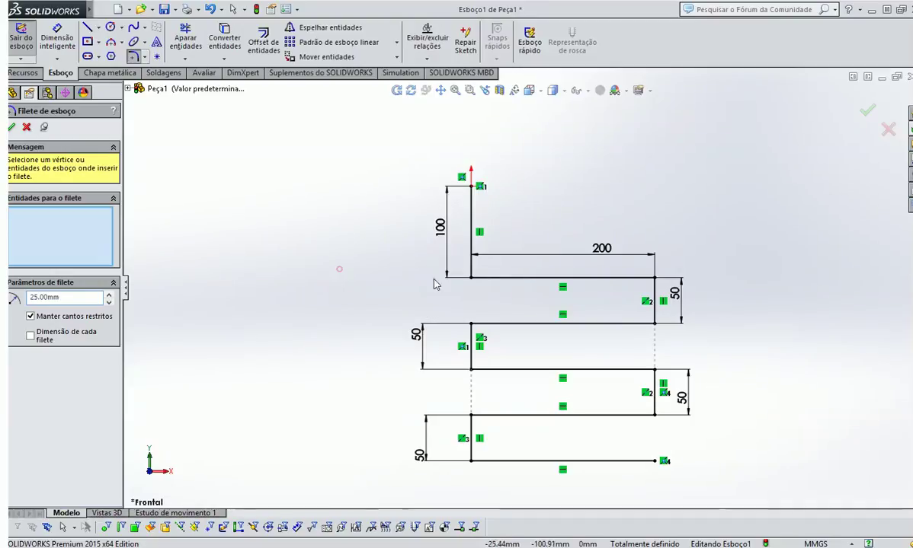
left_click(472, 276)
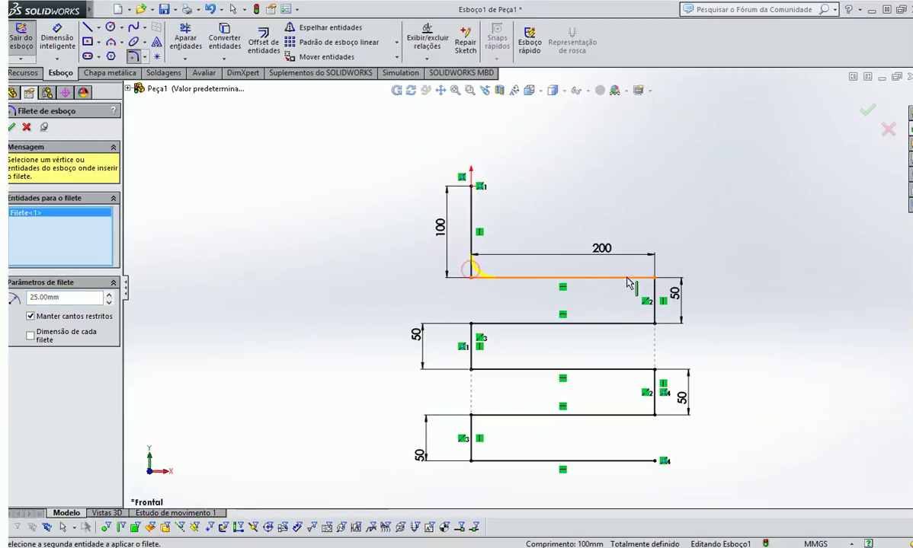
left_click(591, 277)
left_click(654, 293)
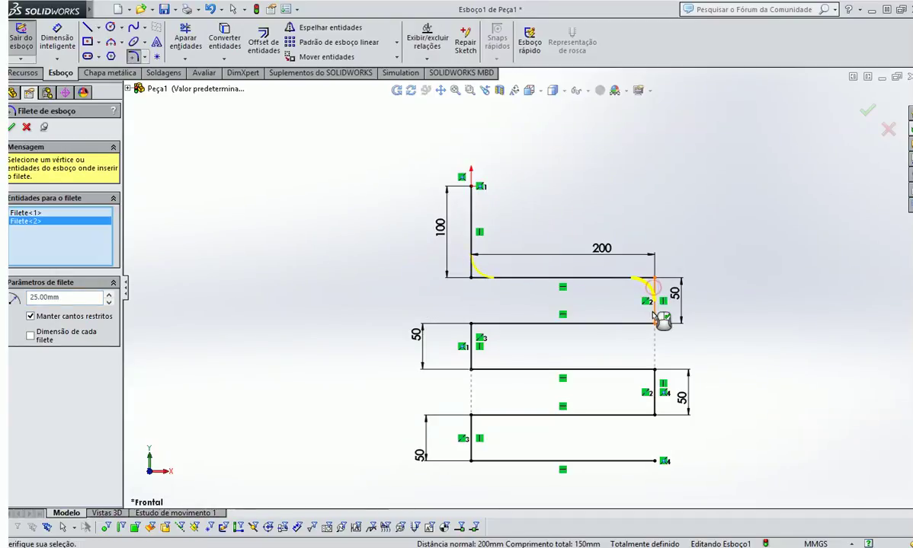
left_click(654, 318)
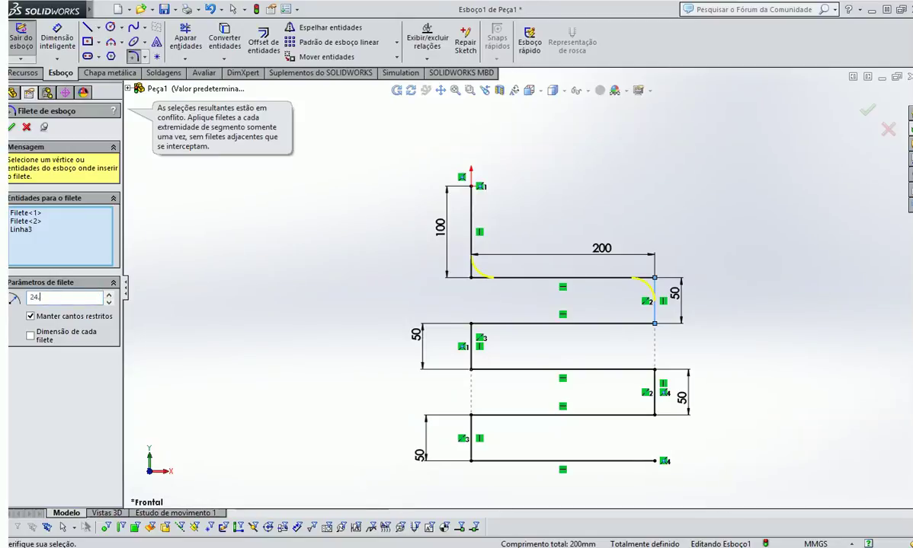
type("9999")
left_click(646, 324)
Add all remaining corners of the serpentine to the 24.9999 mm sketch fillet and apply it
scroll(695, 368, "down", 1)
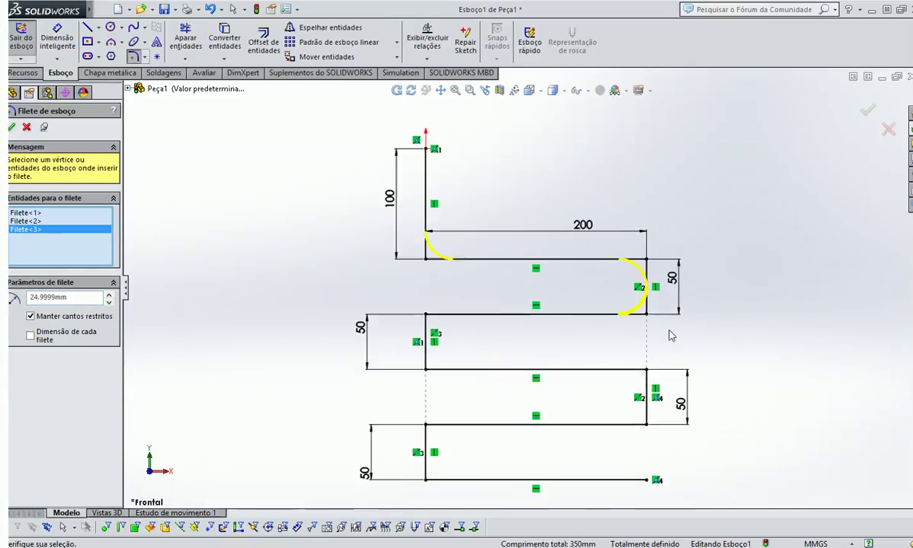
scroll(611, 255, "down", 5)
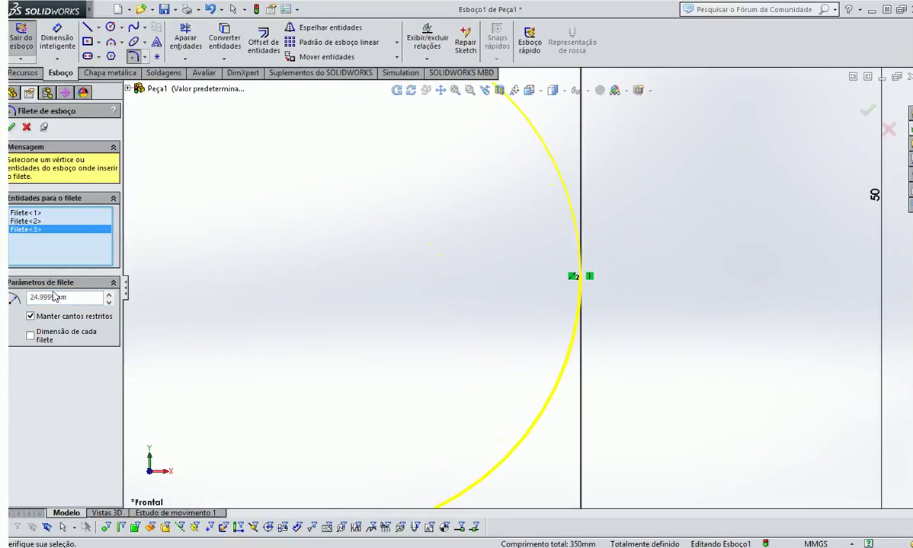
scroll(593, 281, "down", 4)
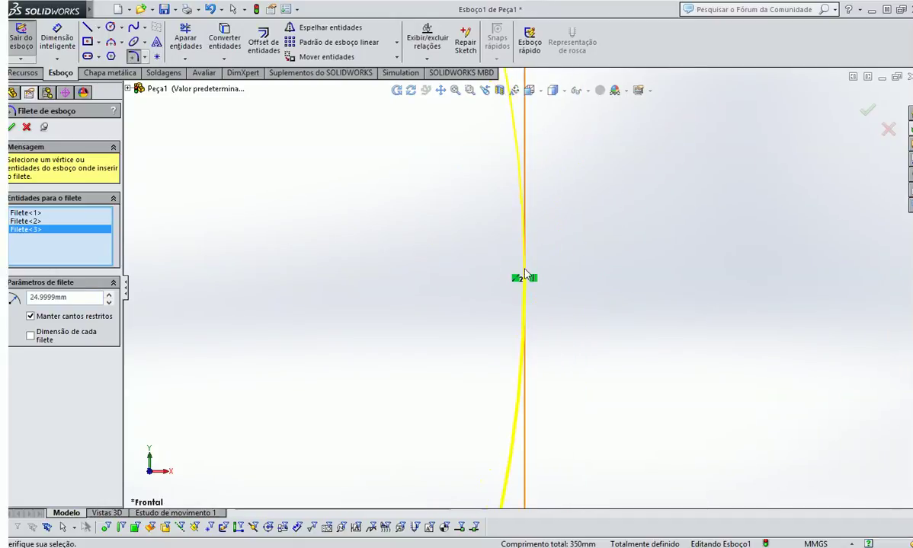
scroll(531, 296, "up", 6)
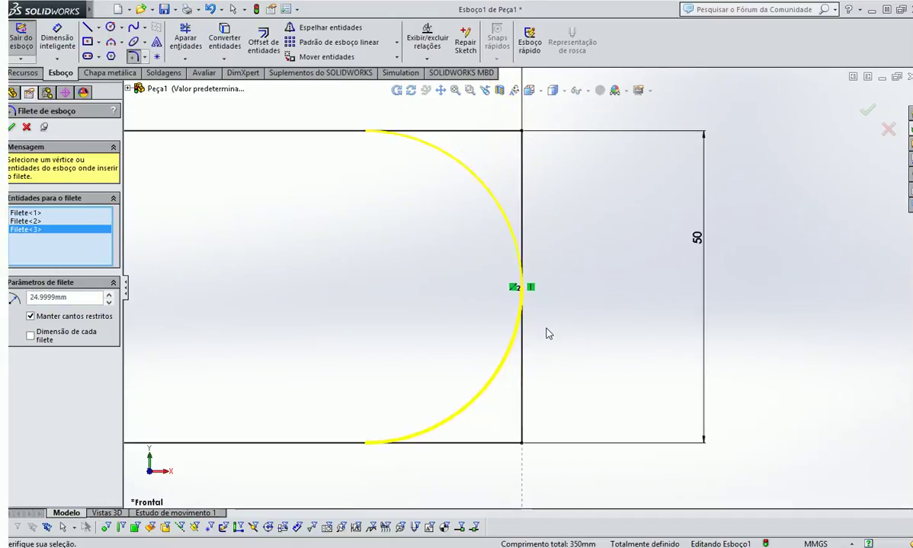
scroll(554, 326, "up", 5)
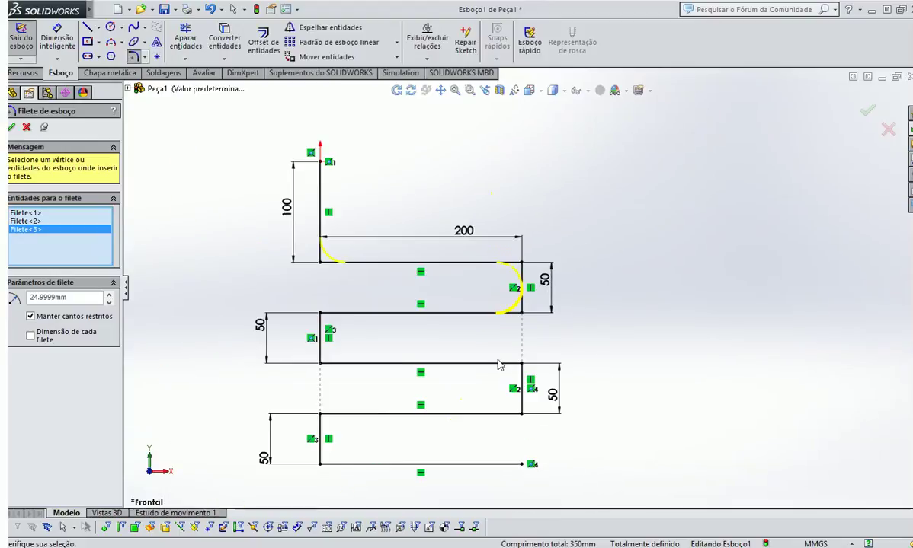
left_click(361, 313)
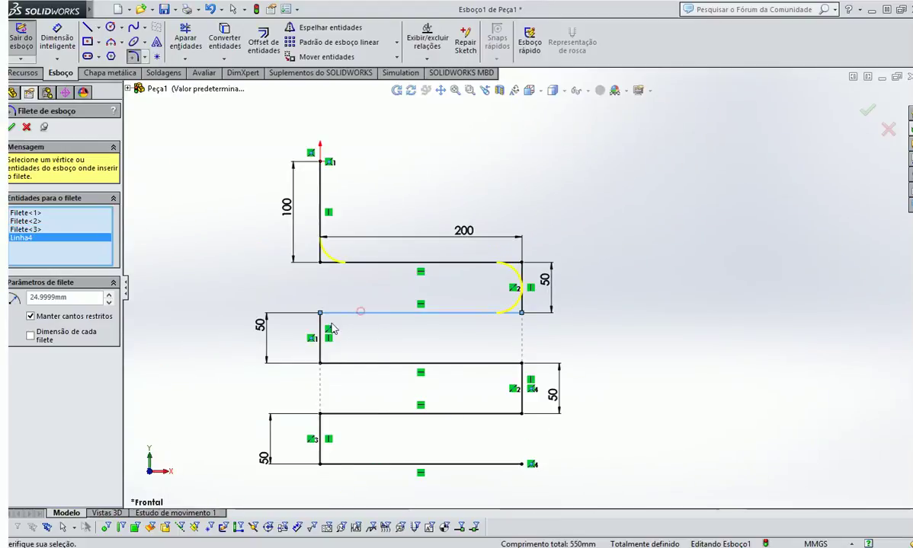
left_click(333, 362)
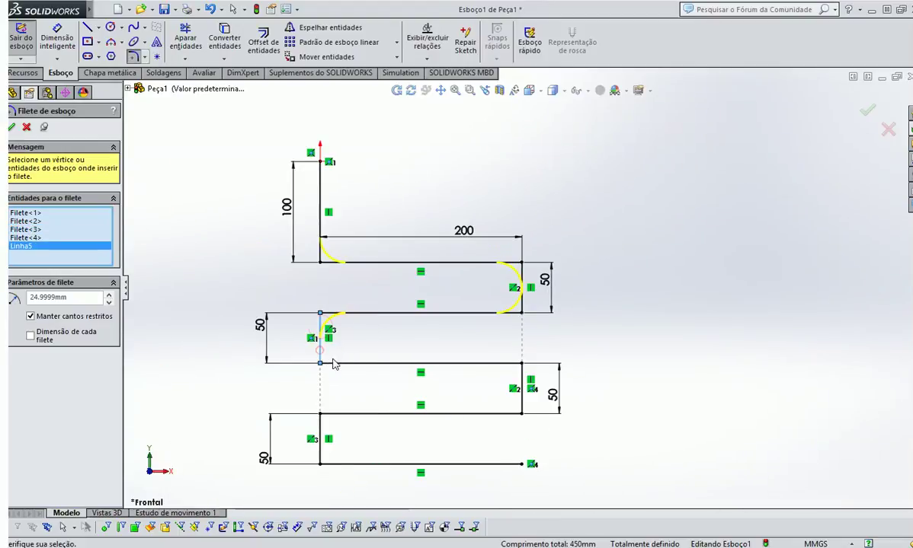
left_click(522, 381)
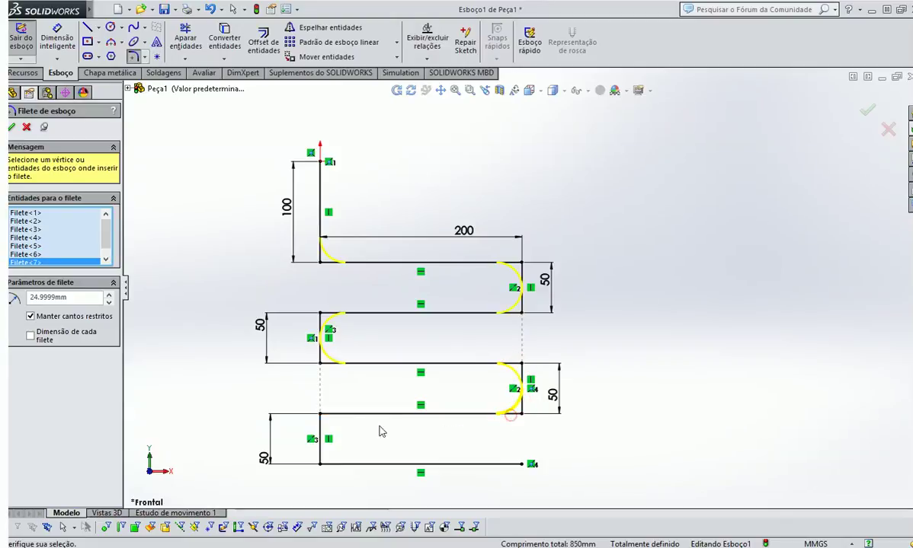
left_click(336, 414)
left_click(321, 433)
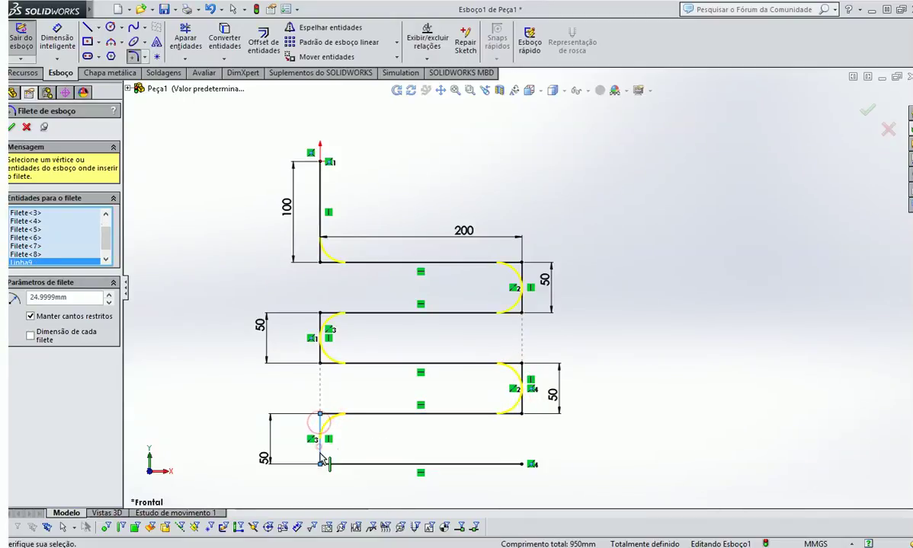
left_click(11, 128)
left_click(627, 214)
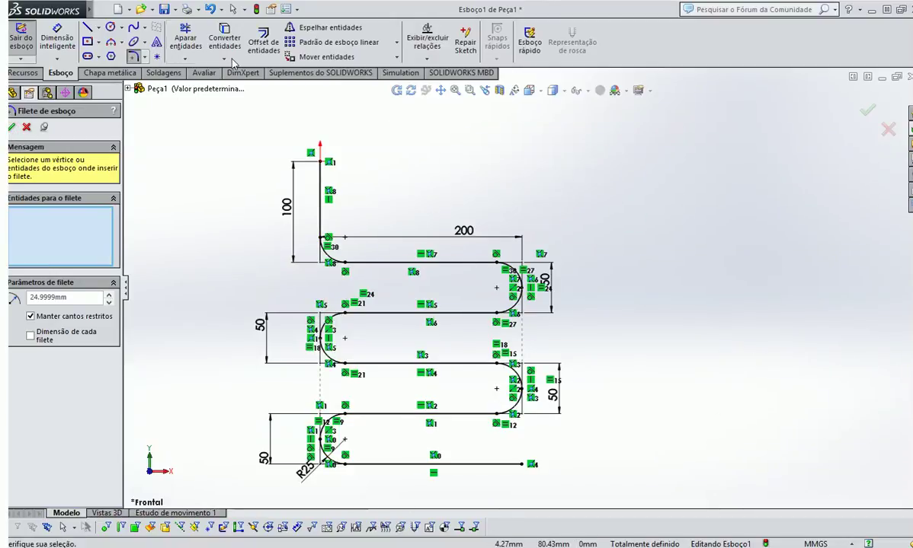
Add a driven radius dimension to the upper fillet arc of the first outer bend
left_click(57, 40)
scroll(478, 251, "down", 4)
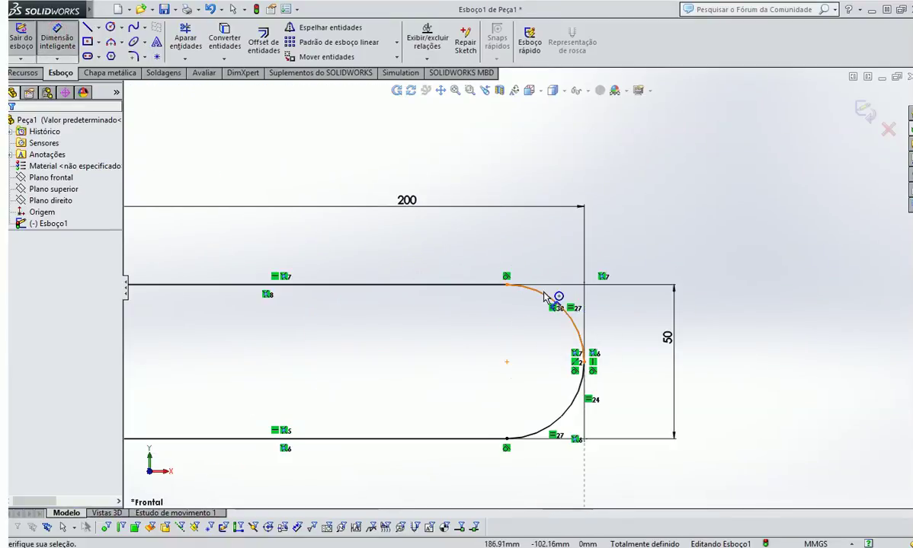
left_click(545, 298)
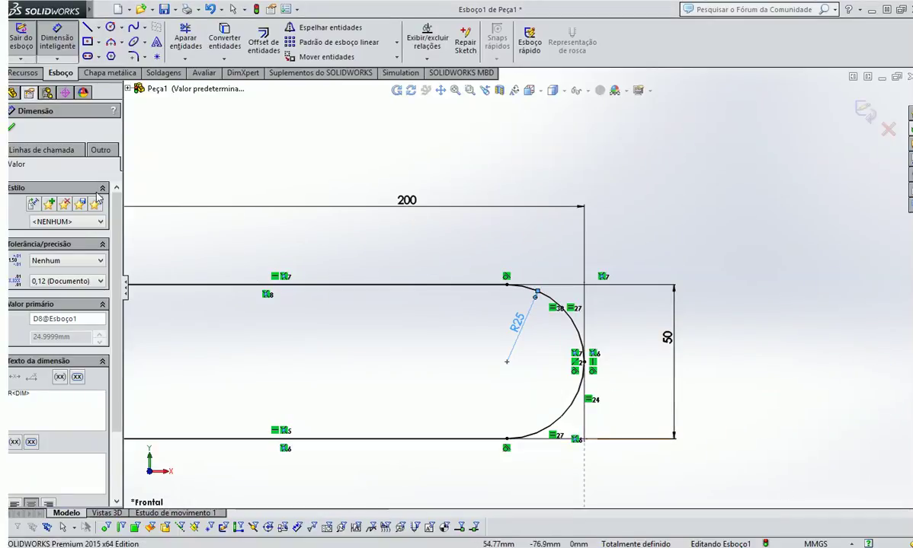
left_click(12, 129)
scroll(523, 288, "up", 5)
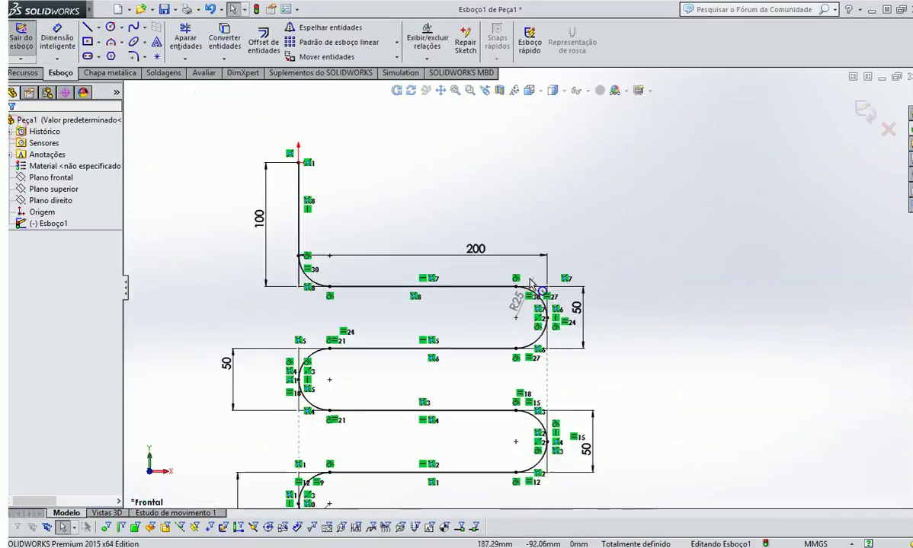
mouse_move(618, 347)
middle_mouse_down()
mouse_move(605, 354)
mouse_move(591, 411)
middle_mouse_up()
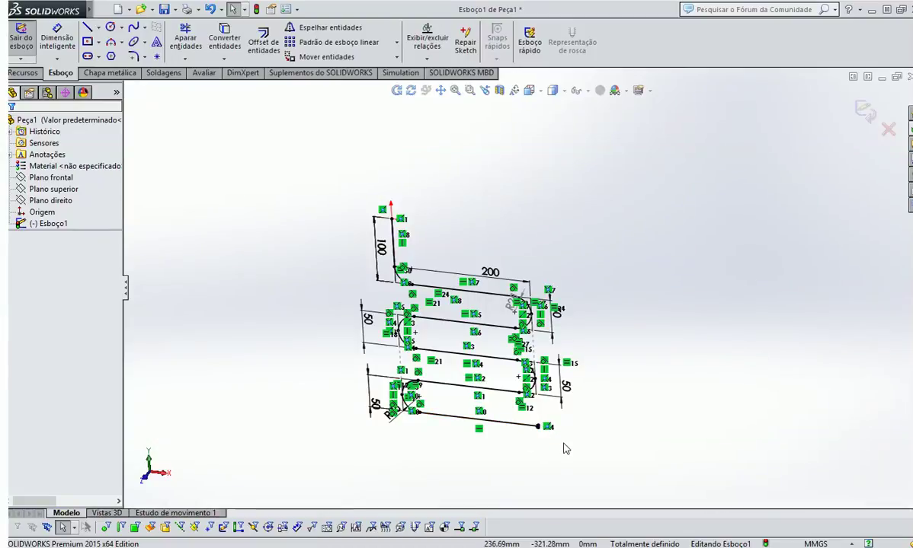
Restore the front view and move the 200 mm width dimension higher, clear of the serpentine's top horizontal line
mouse_move(538, 434)
middle_mouse_down()
mouse_move(531, 424)
mouse_move(509, 452)
mouse_move(527, 436)
mouse_move(517, 480)
mouse_move(529, 413)
middle_mouse_up()
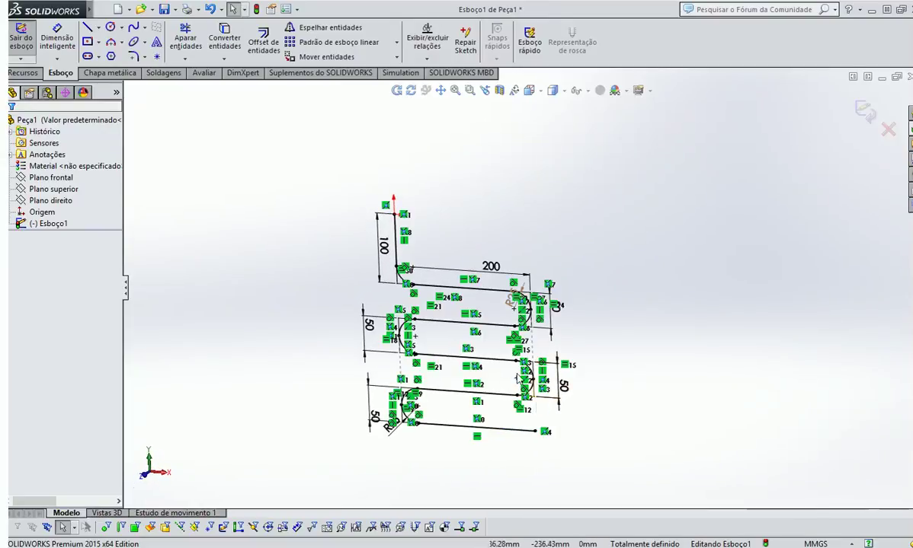
left_click(529, 90)
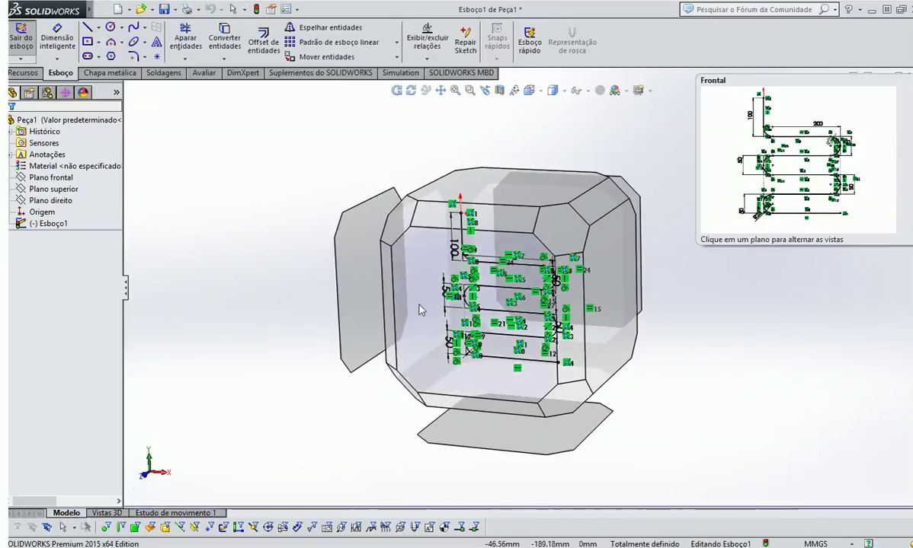
left_click(391, 285)
mouse_move(594, 436)
middle_mouse_down()
mouse_move(601, 473)
mouse_move(593, 511)
mouse_move(617, 458)
mouse_move(333, 257)
middle_mouse_up()
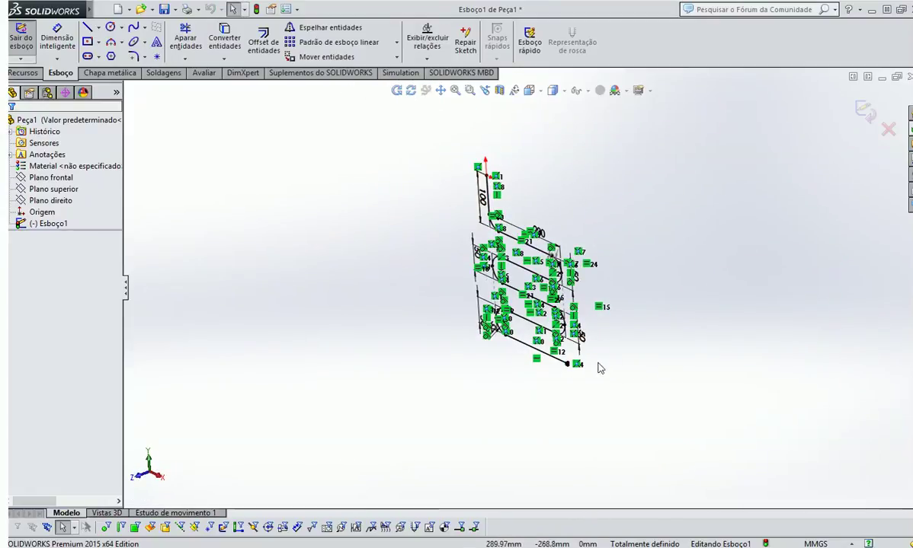
scroll(699, 331, "down", 2)
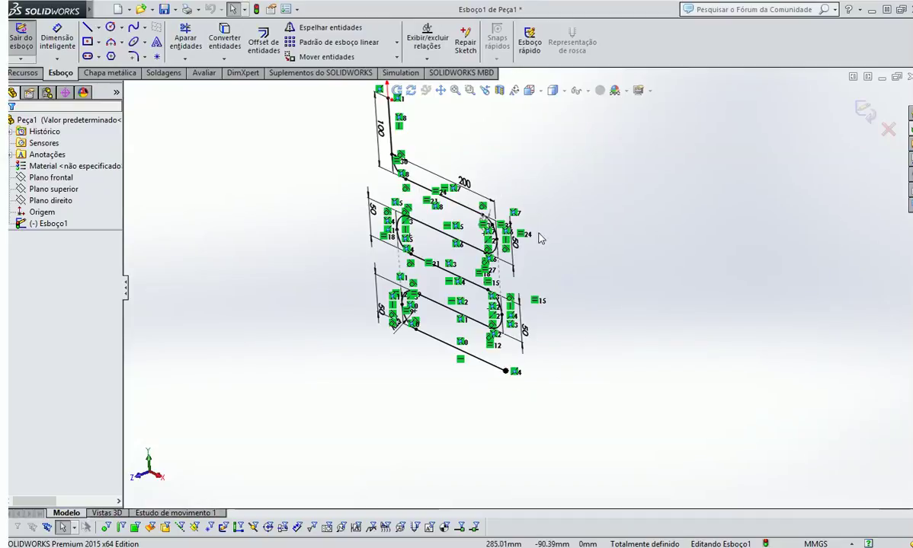
scroll(522, 373, "down", 10)
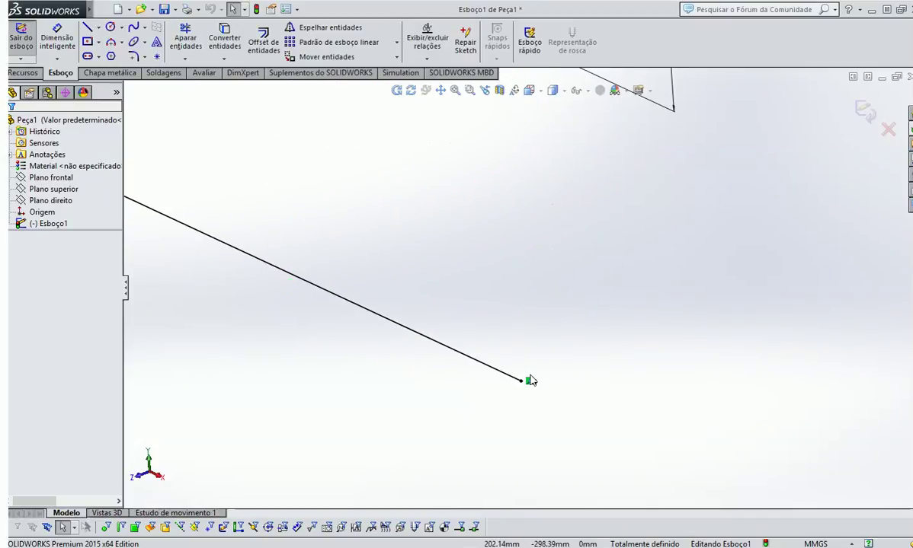
left_click(528, 90)
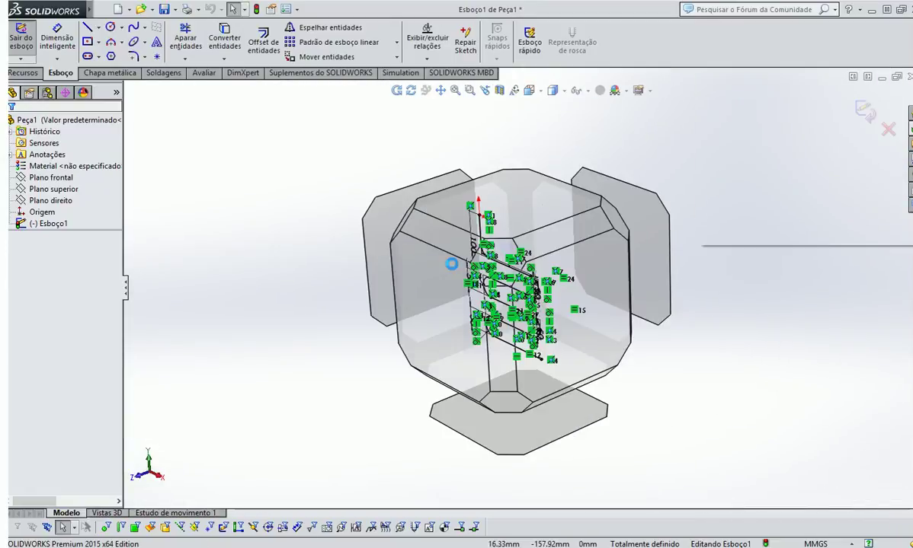
left_click(420, 267)
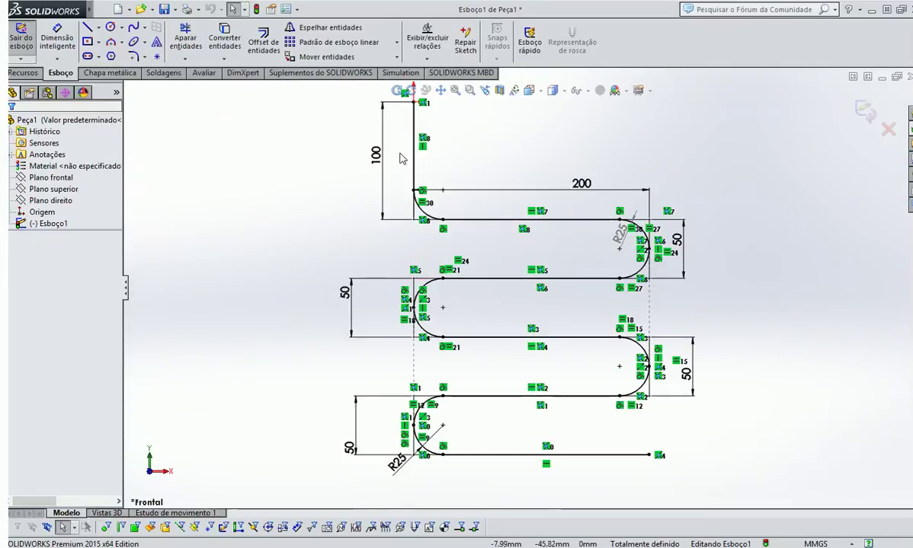
left_click_drag(597, 196, 591, 133)
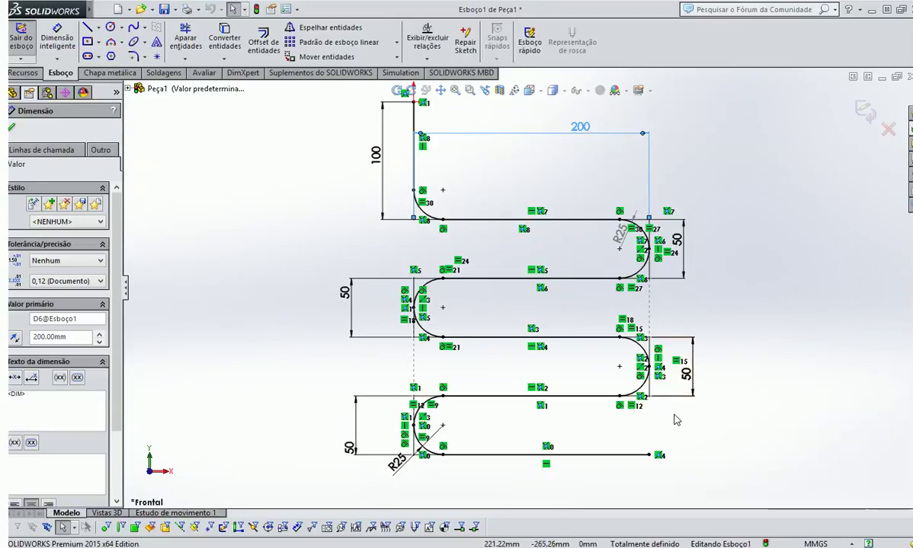
Remove the coincident relation from the bottom line's free endpoint and shorten the line to about X 184.77 mm
scroll(663, 430, "down", 3)
scroll(634, 453, "down", 2)
key("Escape")
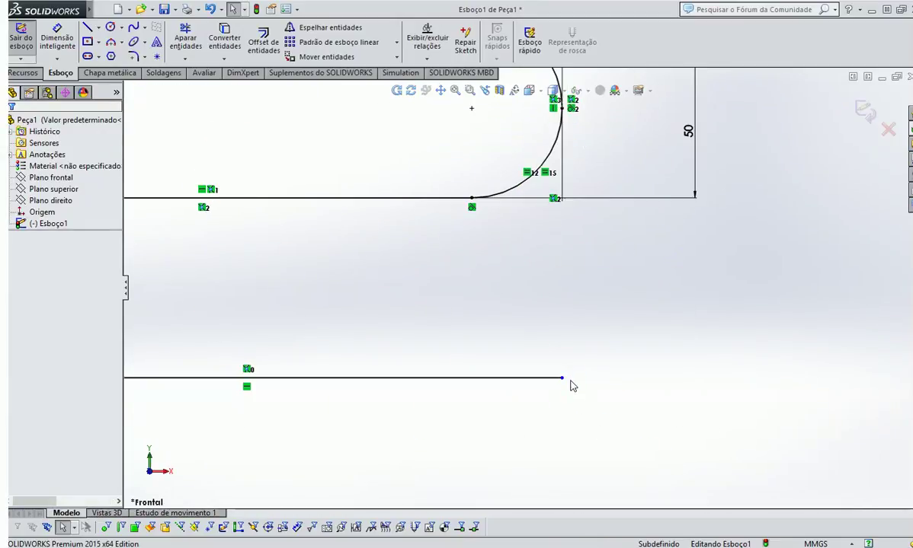
left_click_drag(570, 381, 506, 377)
Dimension the horizontal distance from the bottom line's free endpoint to the outermost point of the bend above as 25 mm, and exit the sketch
left_click(57, 38)
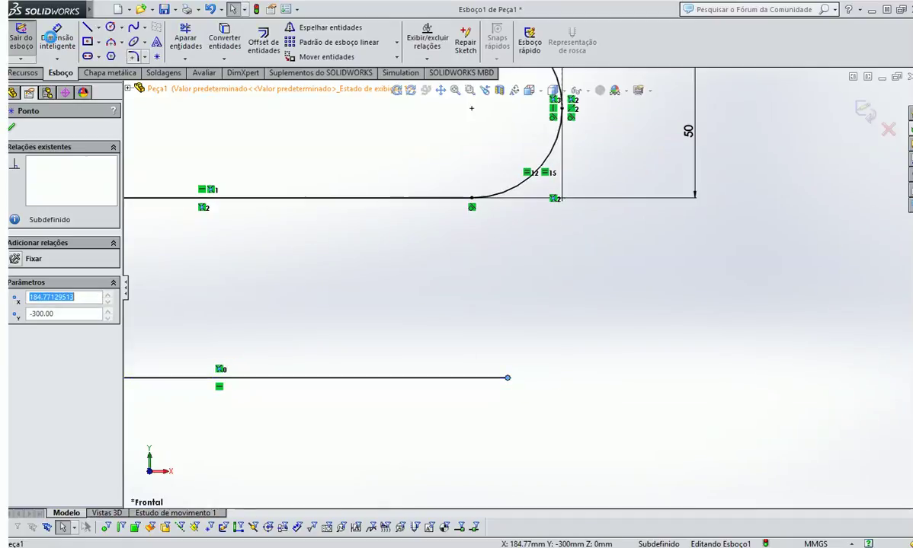
left_click(507, 377)
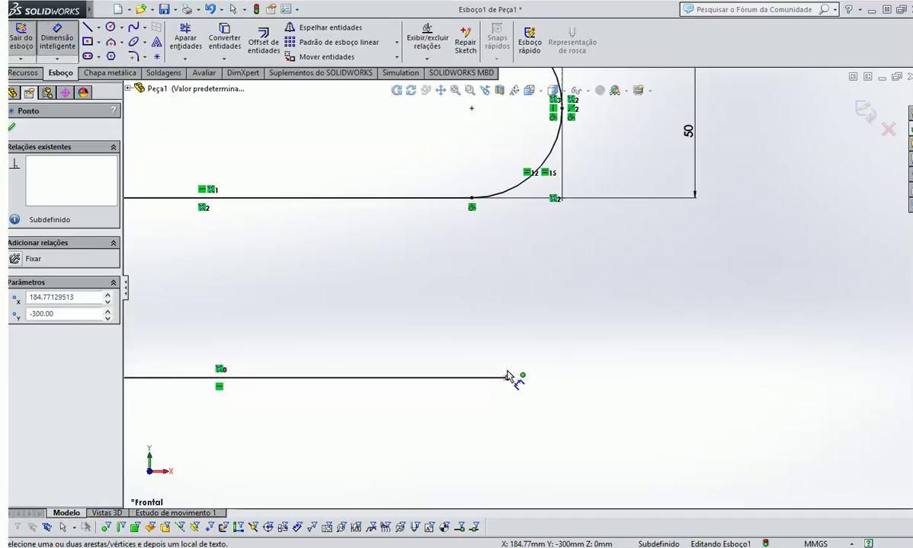
left_click(564, 110)
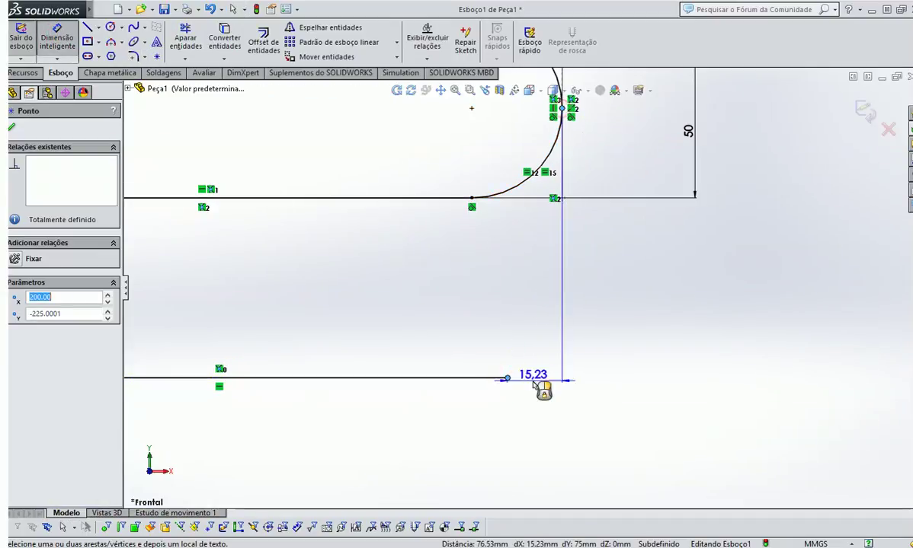
left_click(525, 432)
type("25")
key("Return")
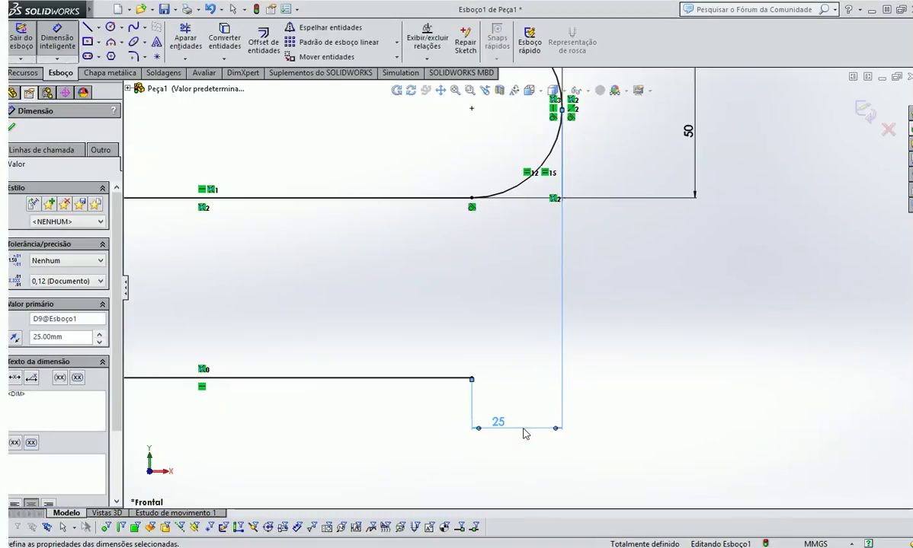
scroll(584, 354, "up", 4)
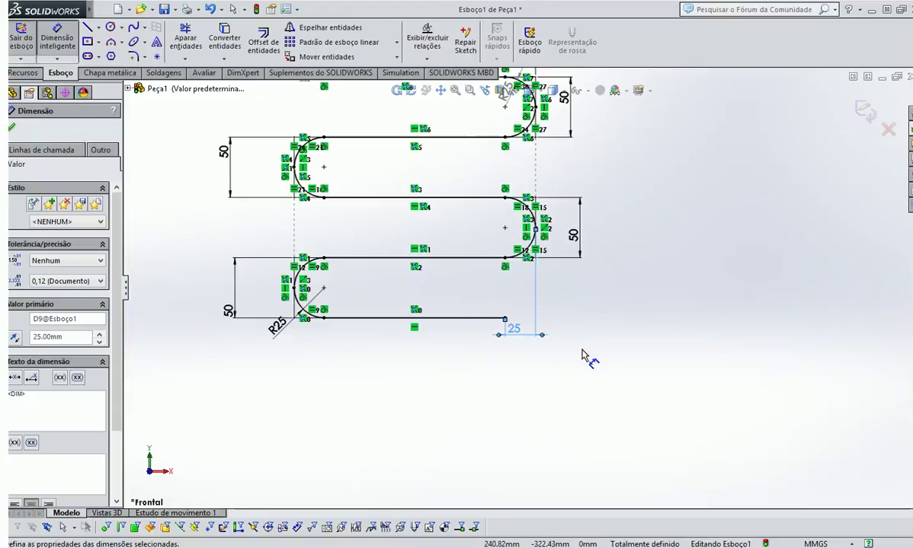
left_click(865, 109)
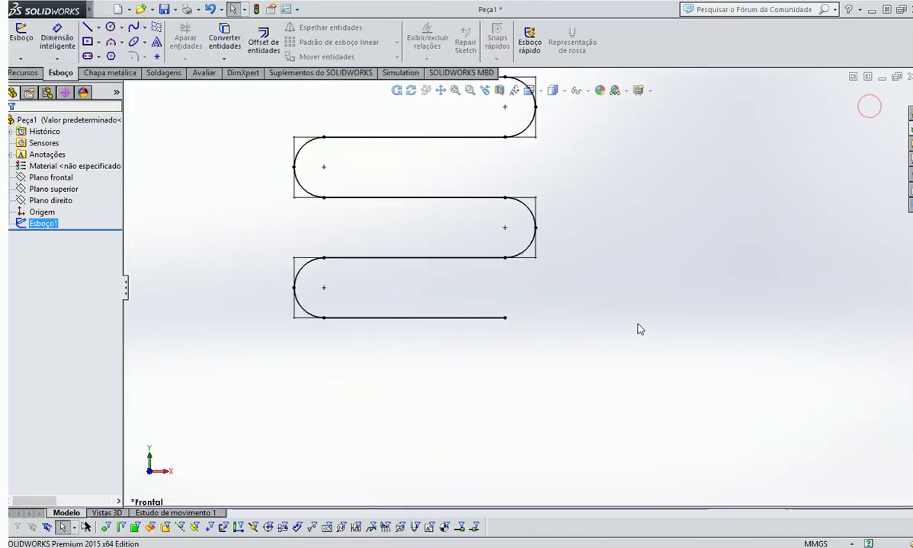
Examine the finished serpentine sketch and its bottom line in isometric view
mouse_move(607, 322)
middle_mouse_down()
mouse_move(572, 379)
mouse_move(536, 333)
middle_mouse_up()
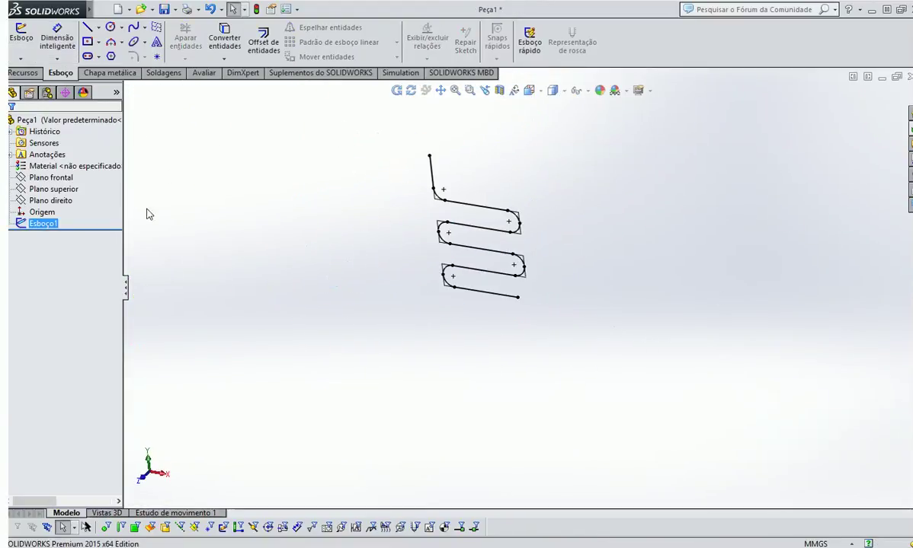
left_click(528, 90)
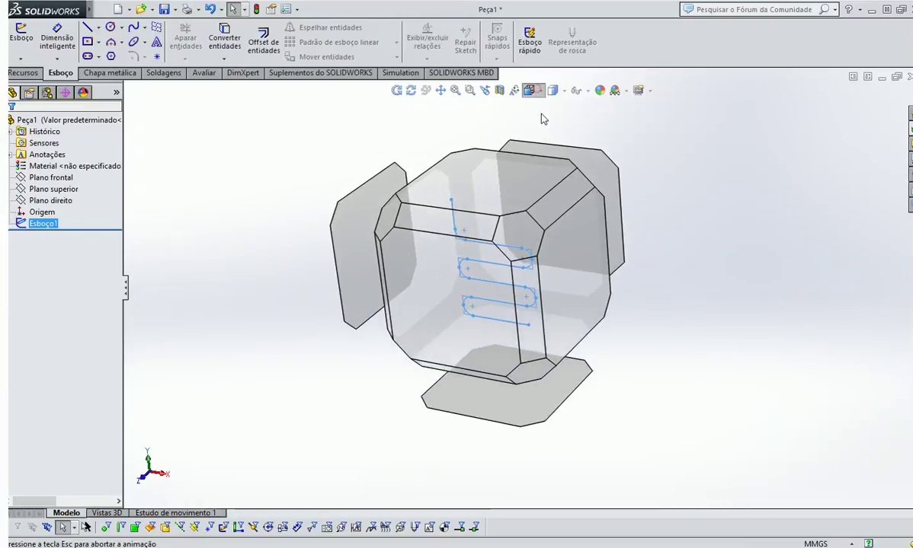
left_click(540, 261)
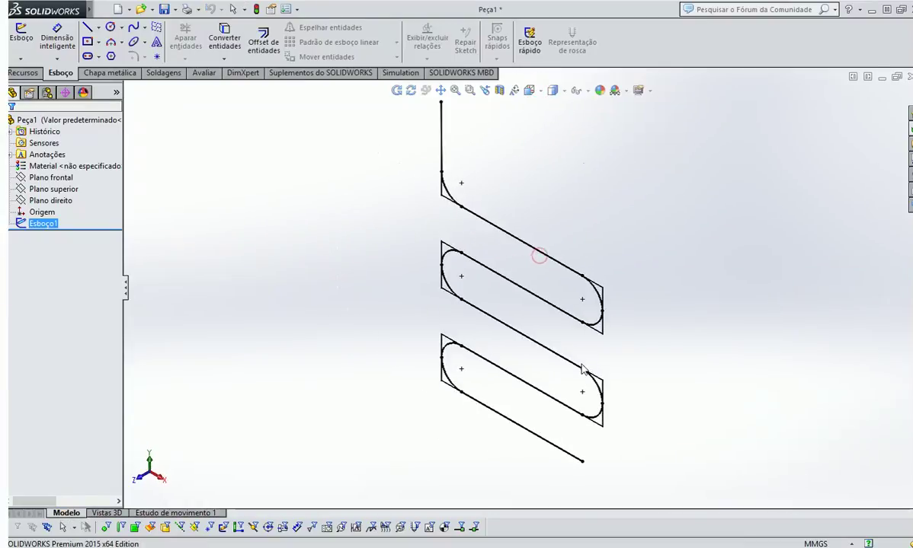
left_click(576, 463)
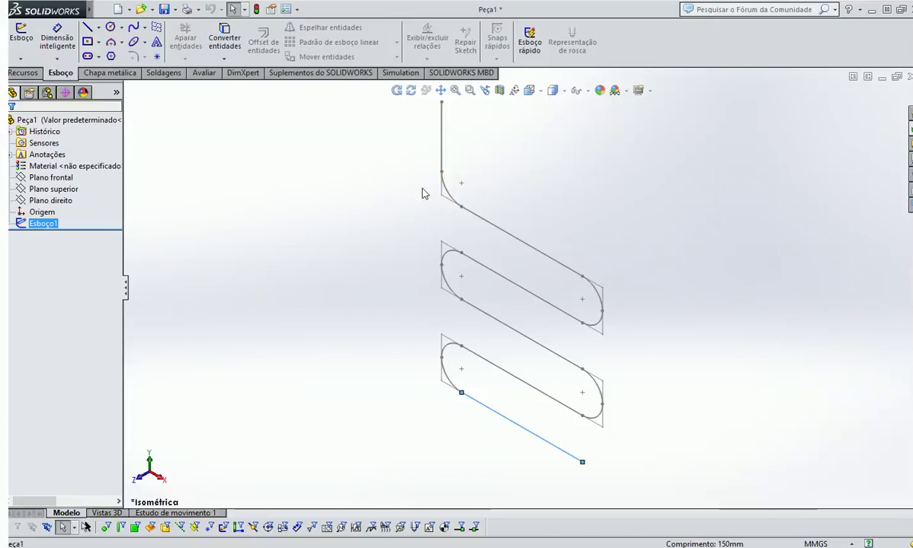
left_click(190, 212)
left_click(47, 176)
left_click(51, 189)
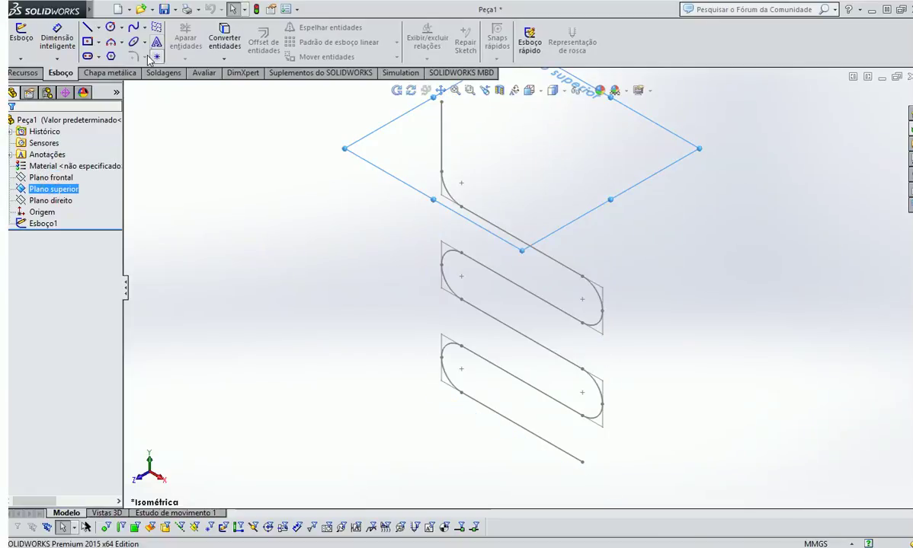
left_click(23, 73)
left_click(630, 38)
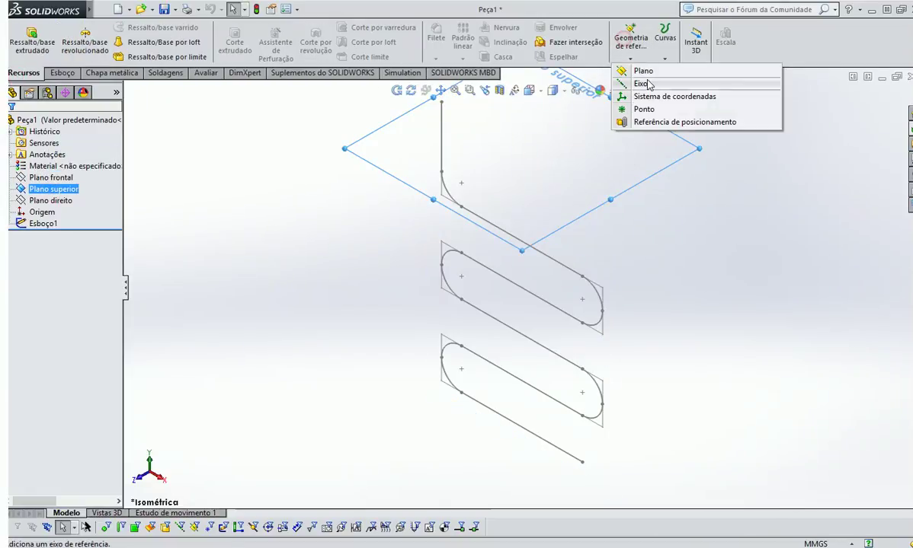
left_click(644, 72)
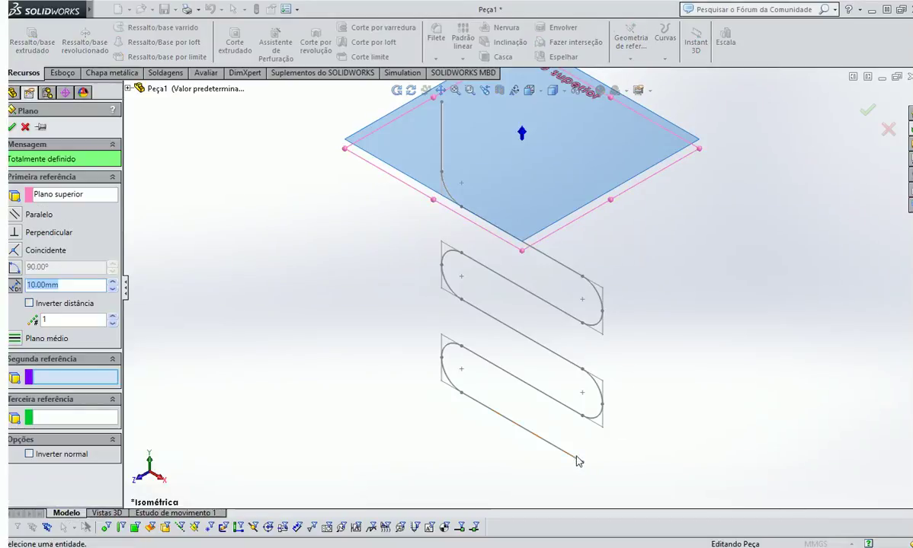
left_click(575, 459)
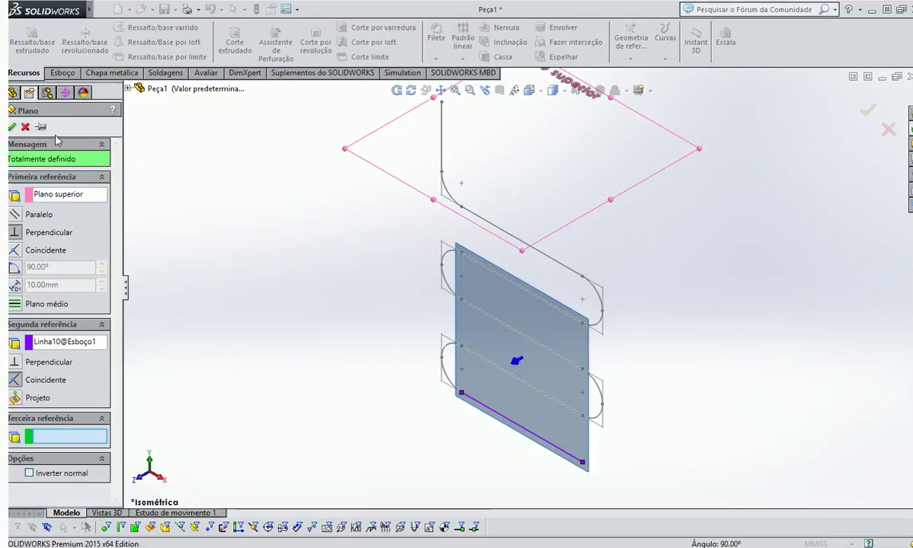
left_click(24, 127)
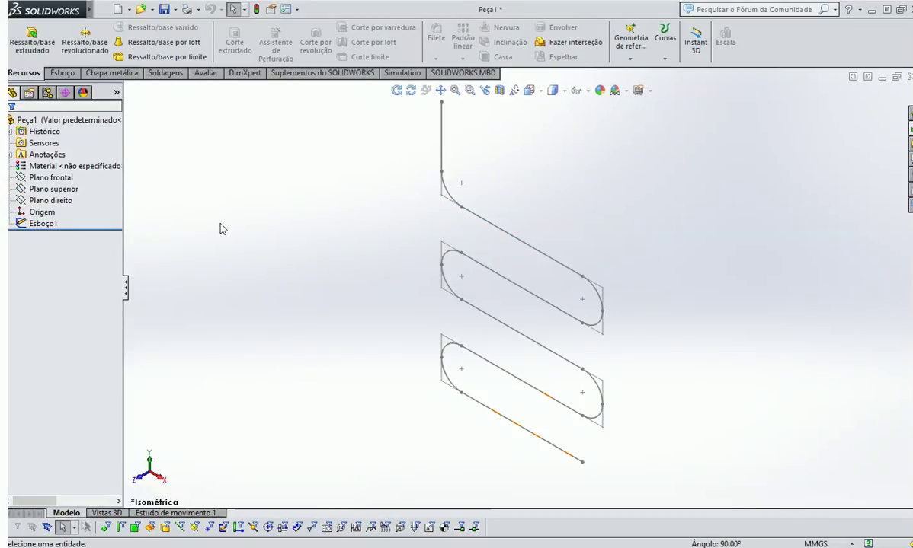
Create a reference plane perpendicular to the front plane and coincident with the serpentine's bottom line, and enlarge it beyond the line's free end
left_click(51, 177)
left_click(630, 58)
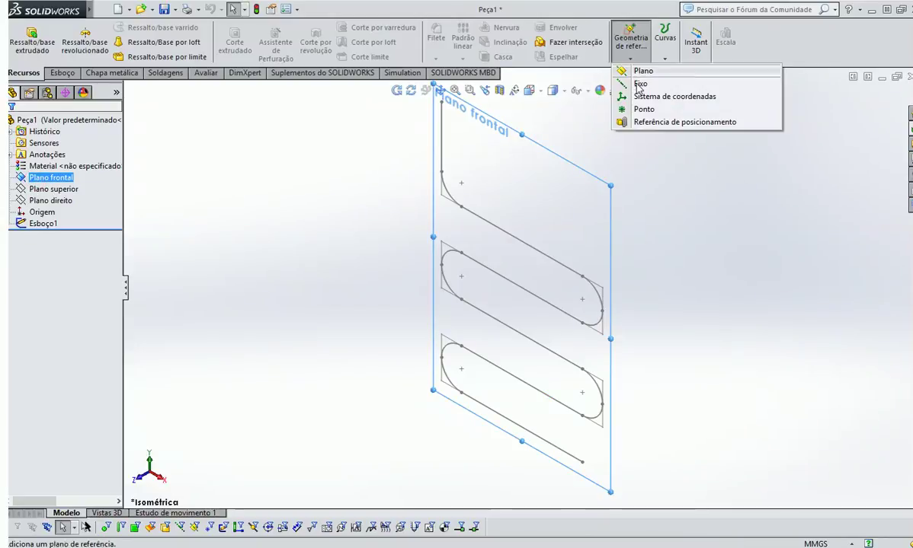
left_click(642, 70)
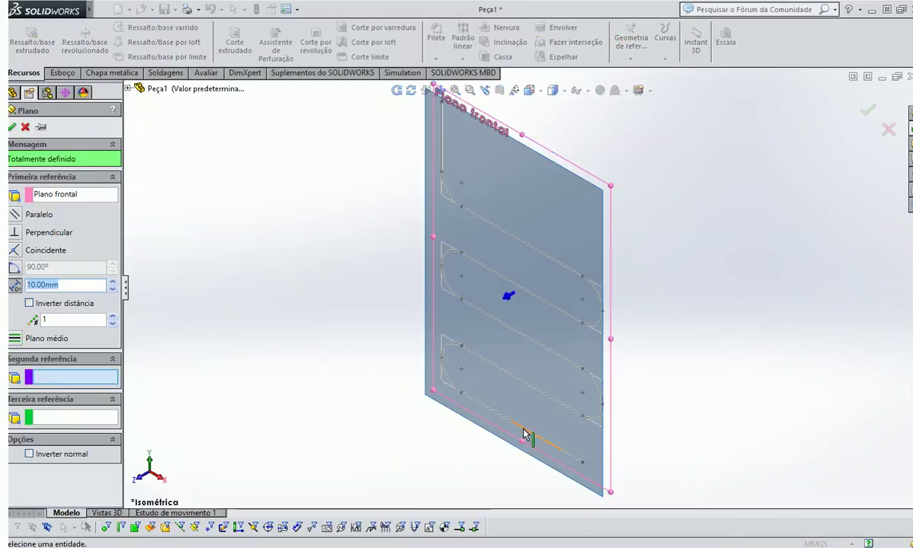
left_click(525, 435)
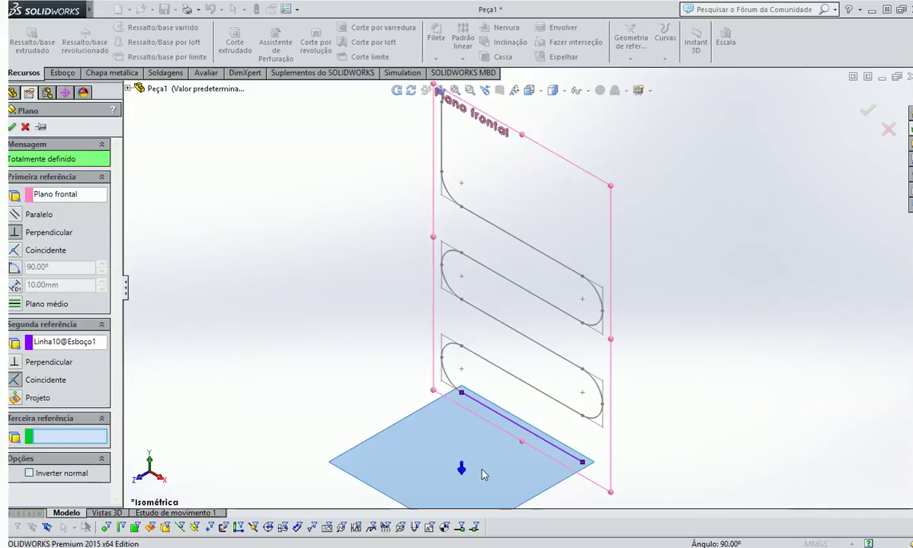
left_click(12, 127)
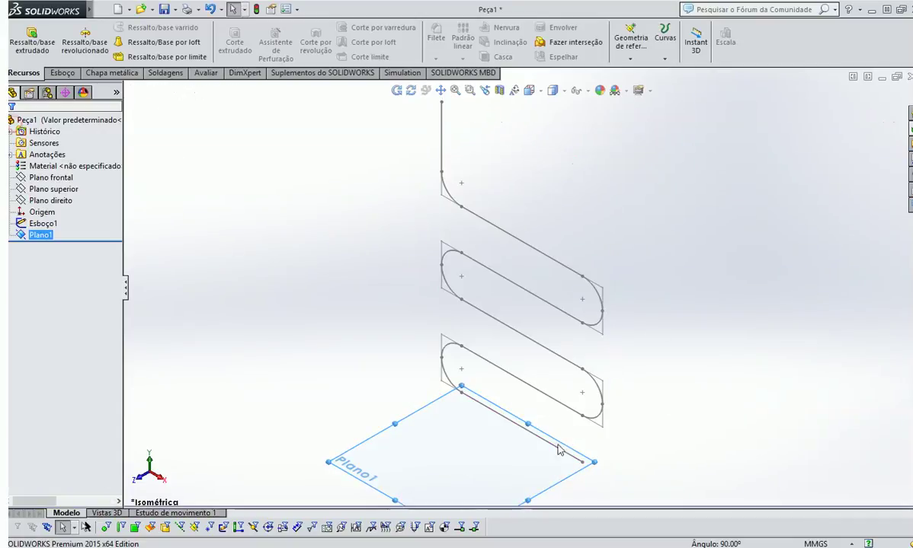
left_click_drag(599, 468, 712, 414)
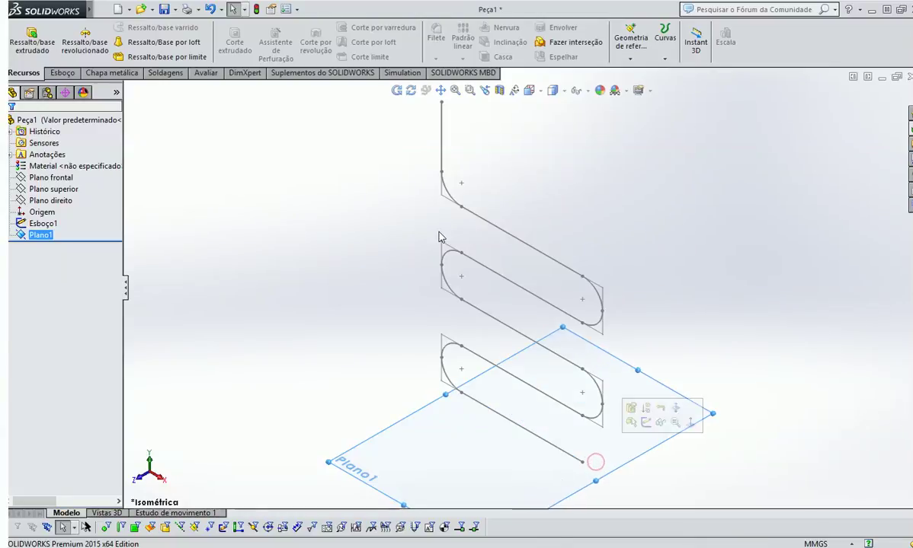
Start a sketch on the new plane and draw a circle of about 36 mm radius passing through the bottom line's free endpoint
left_click(60, 72)
left_click(21, 35)
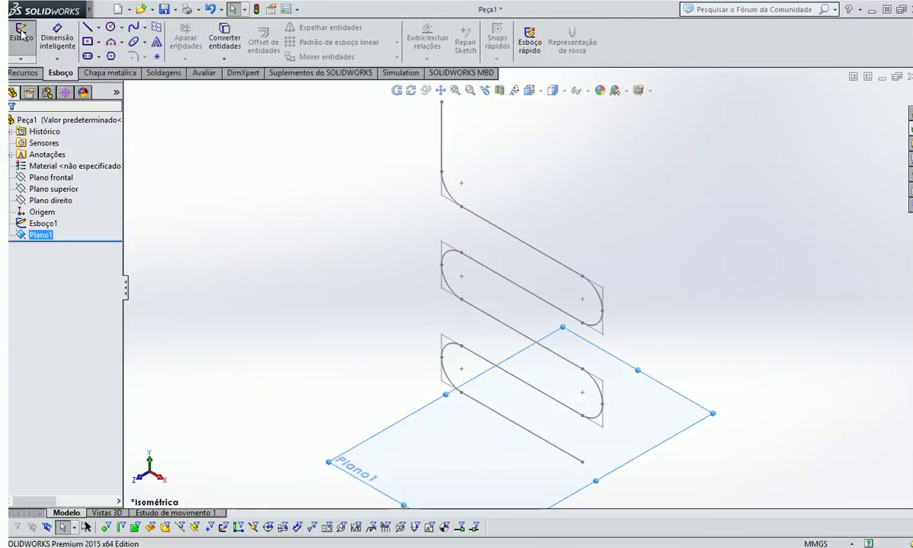
left_click(110, 28)
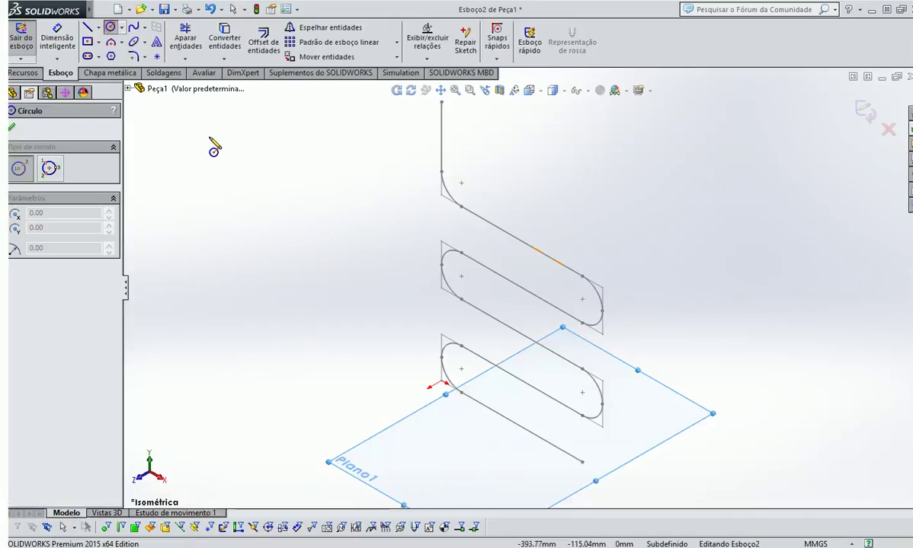
left_click(611, 445)
left_click(584, 463)
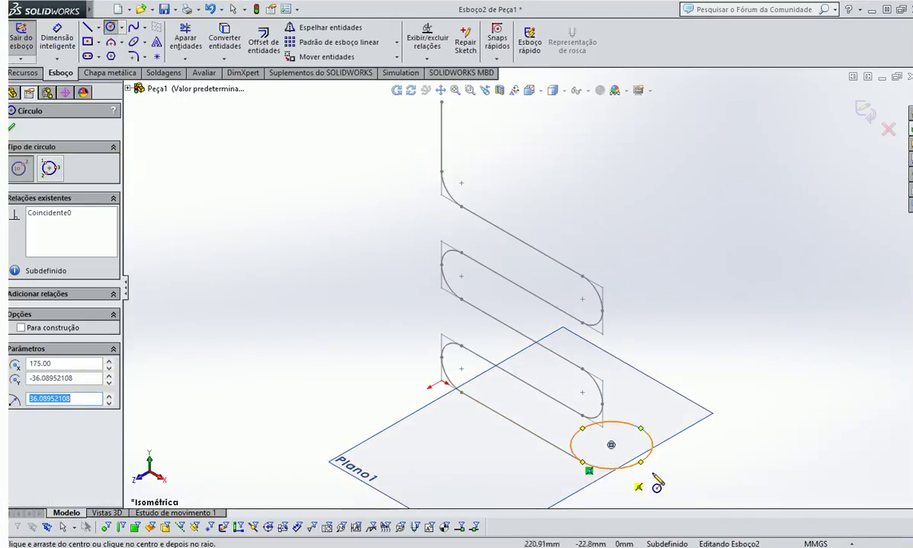
Dimension the circle's diameter as 50 mm
left_click(53, 35)
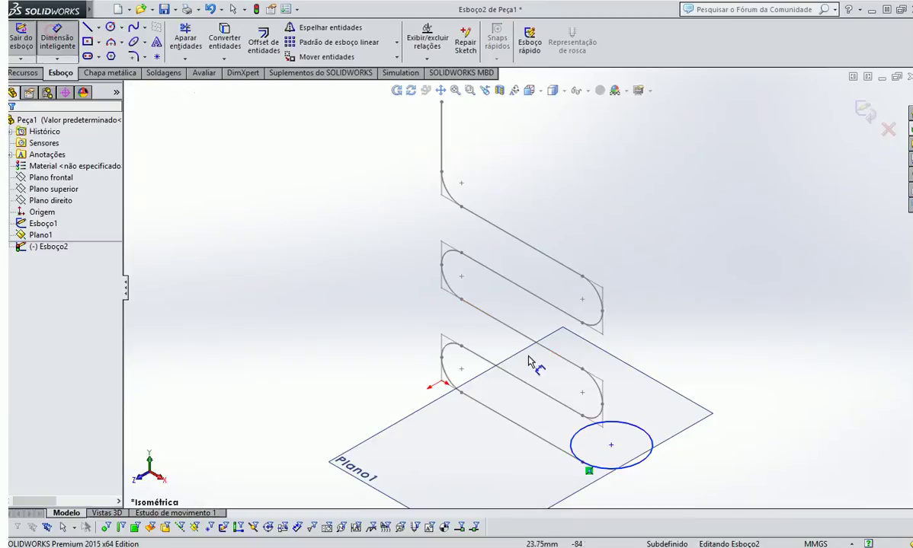
left_click(629, 463)
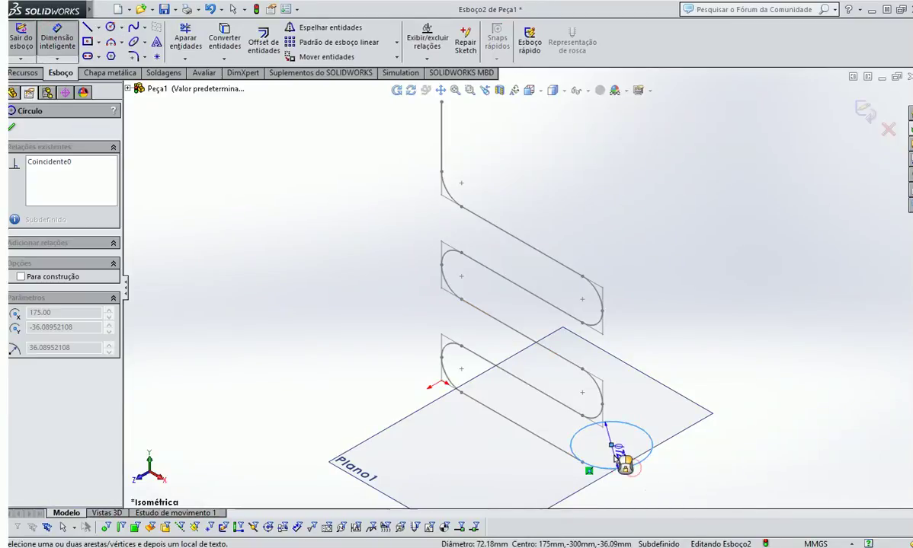
left_click(622, 465)
key("Return")
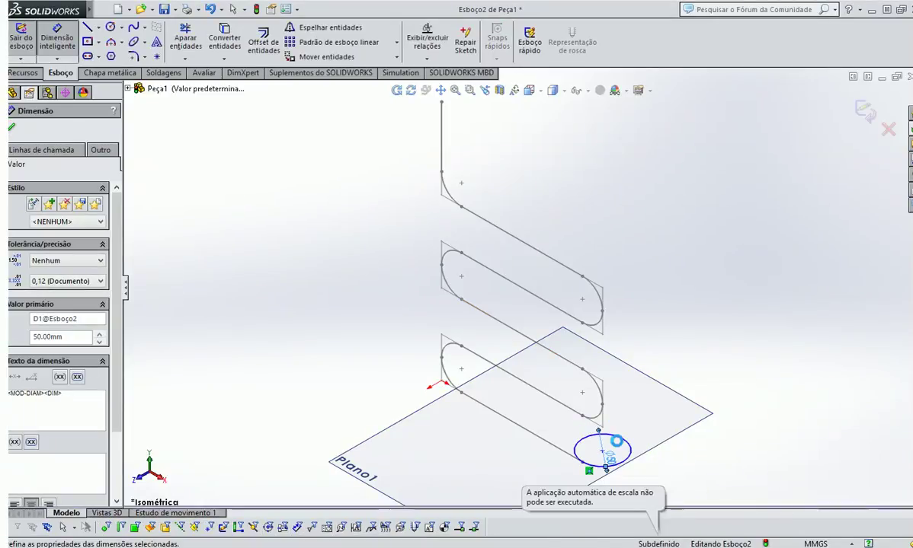
Draw a vertical centerline from the circle's center to the free endpoint of the serpentine's bottom line
scroll(615, 462, "down", 4)
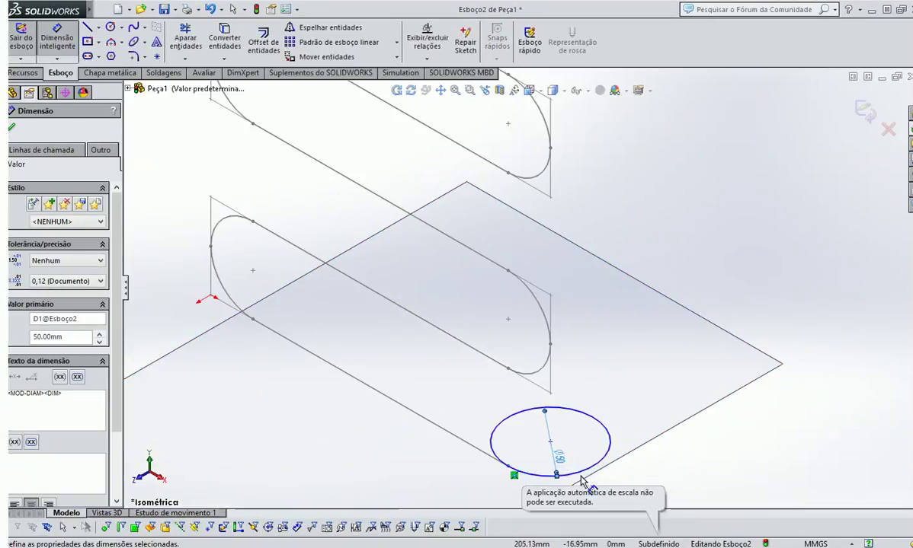
left_click(98, 28)
left_click(113, 40)
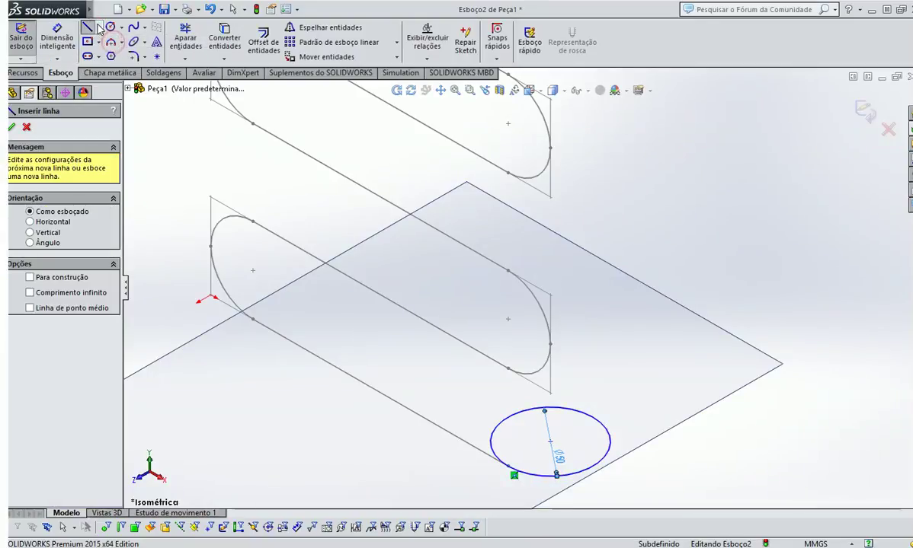
left_click(98, 28)
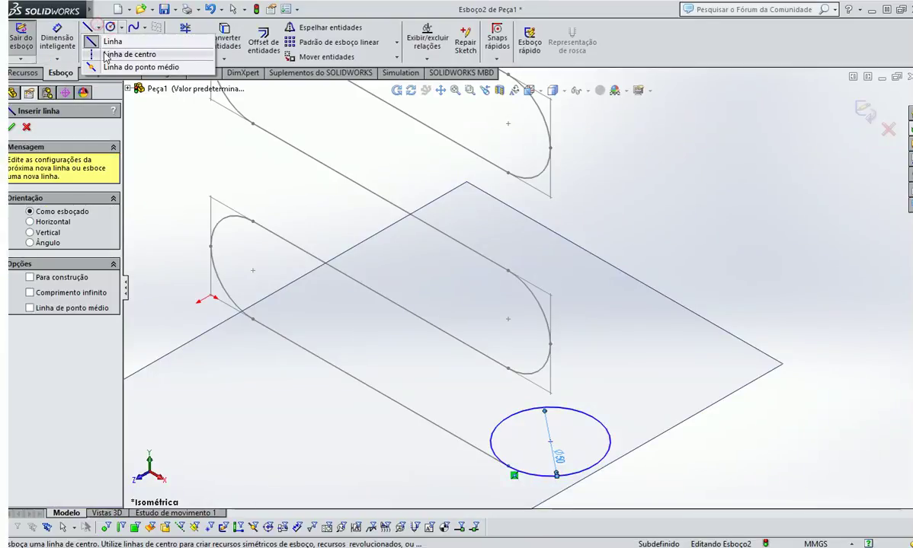
left_click(147, 56)
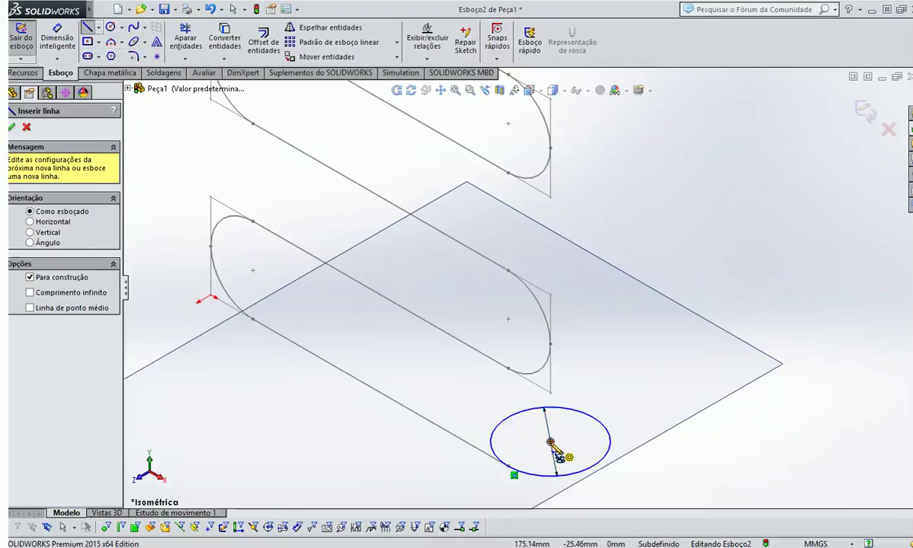
left_click_drag(551, 443, 506, 466)
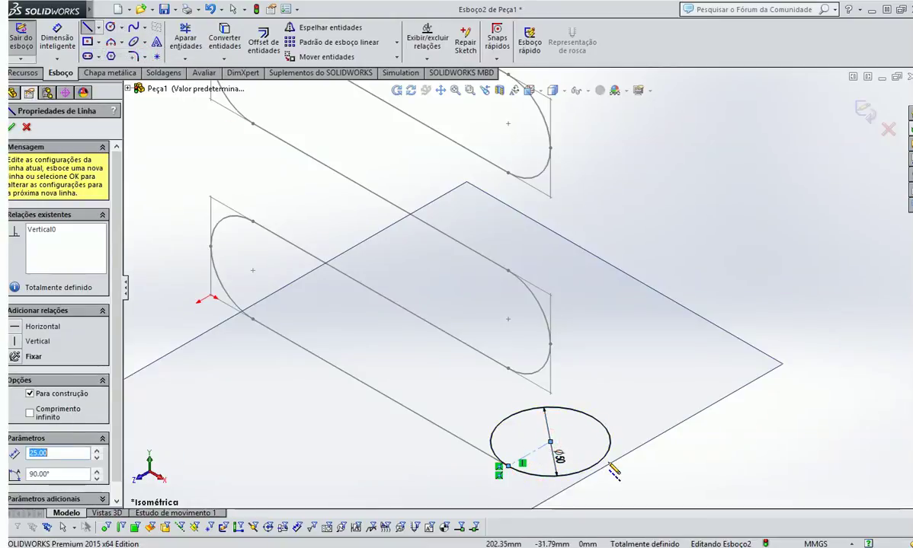
key("Escape")
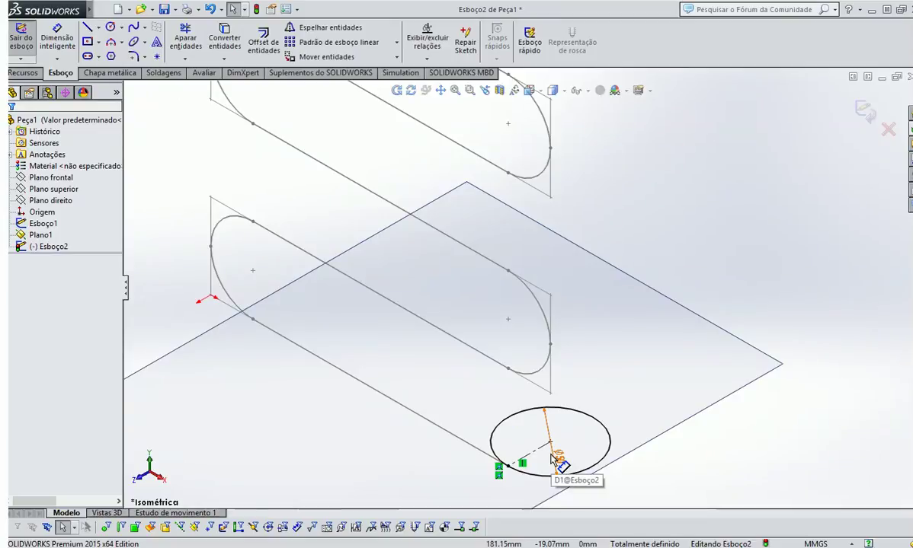
Draw a horizontal centerline from the circle's center to the circle's edge, at a right angle to the first centerline
left_click(99, 27)
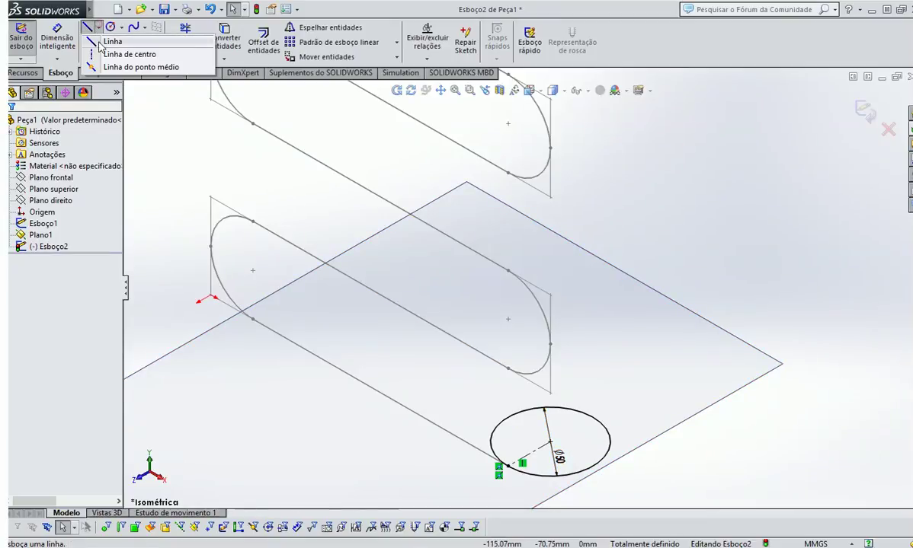
left_click(94, 48)
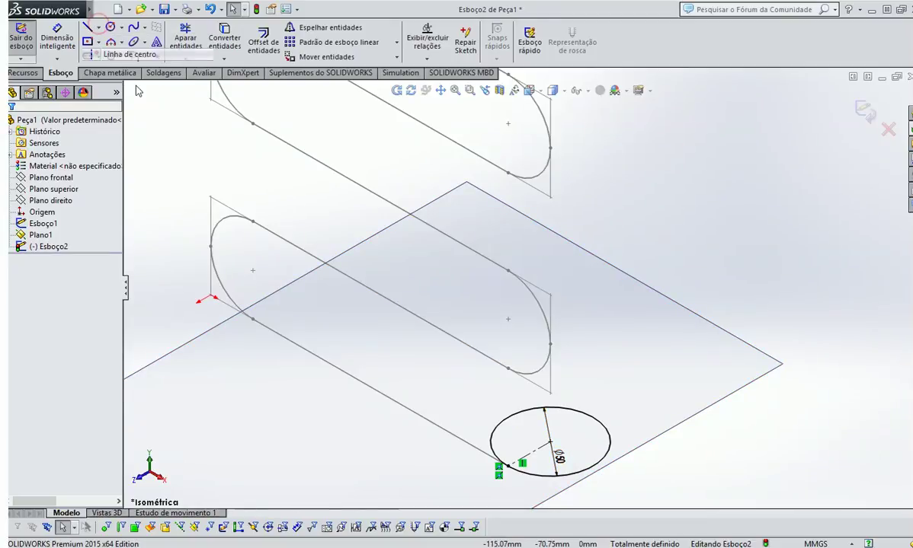
left_click(551, 444)
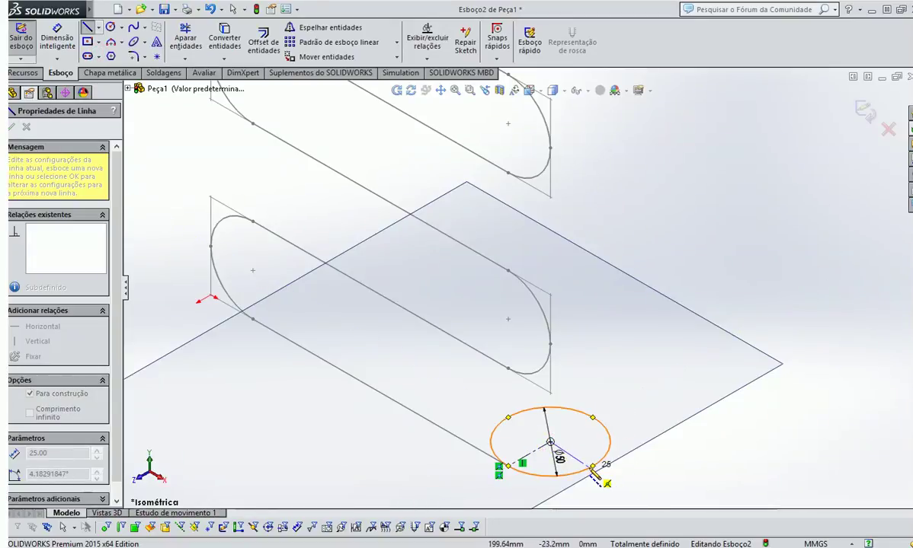
left_click(593, 467)
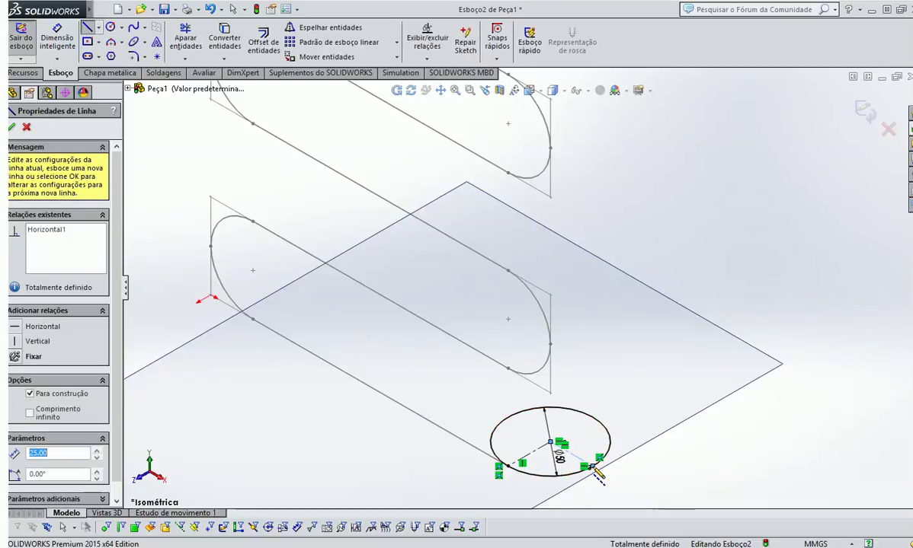
Trim the circle down to the quarter arc between the two centerlines and close the sketch
left_click(183, 34)
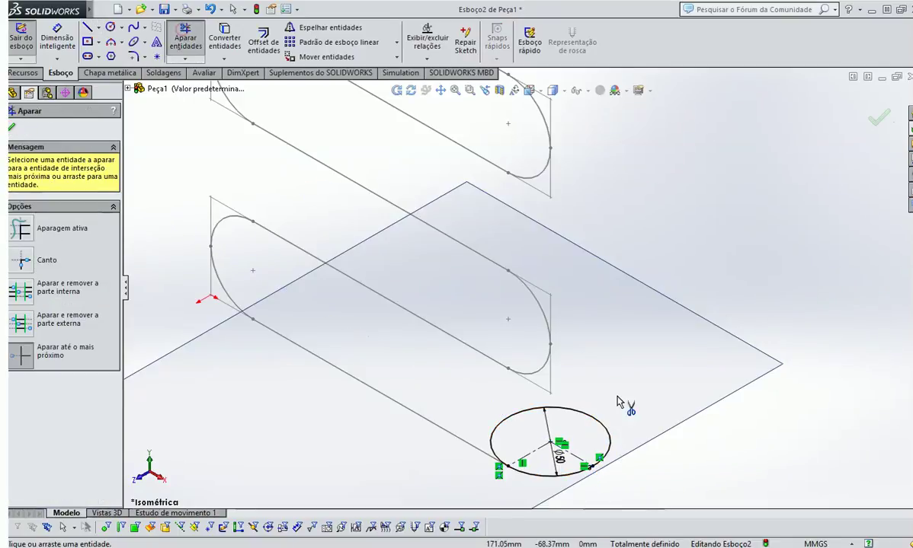
left_click(606, 429)
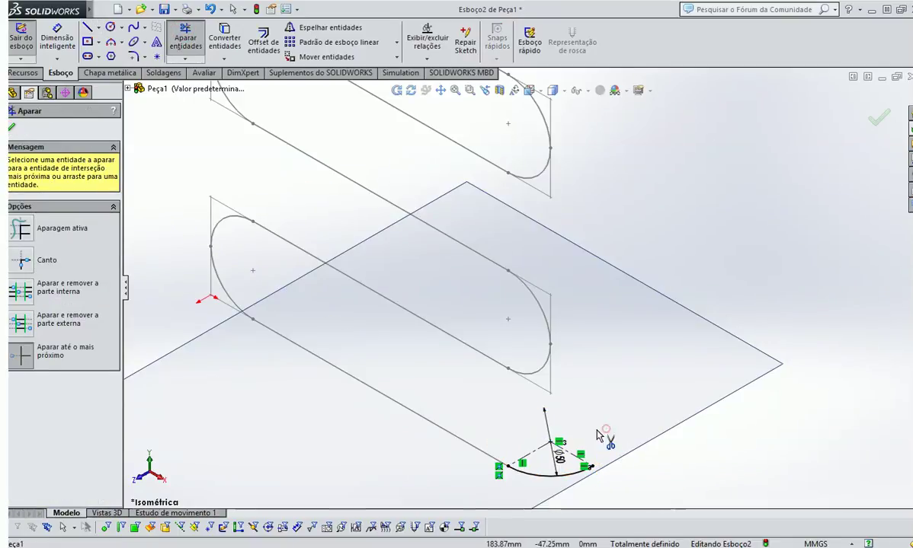
left_click(13, 125)
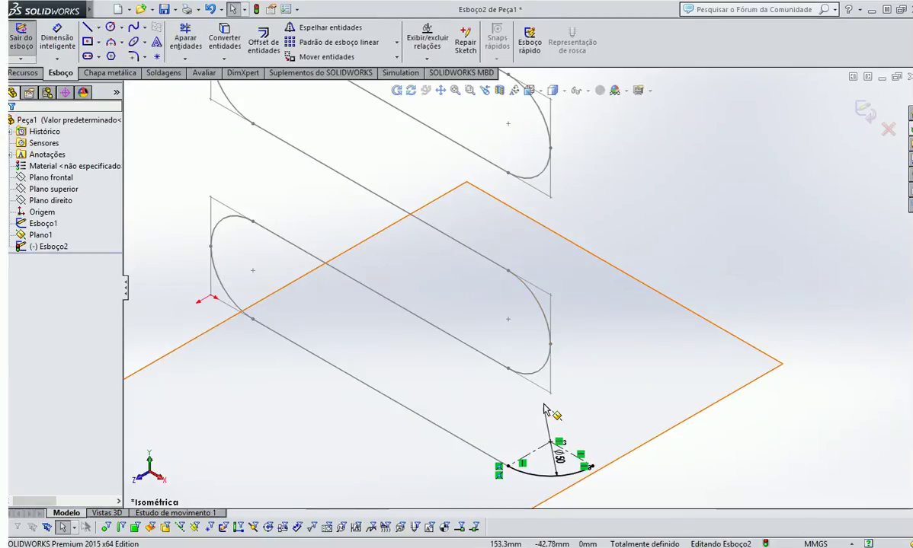
left_click(863, 111)
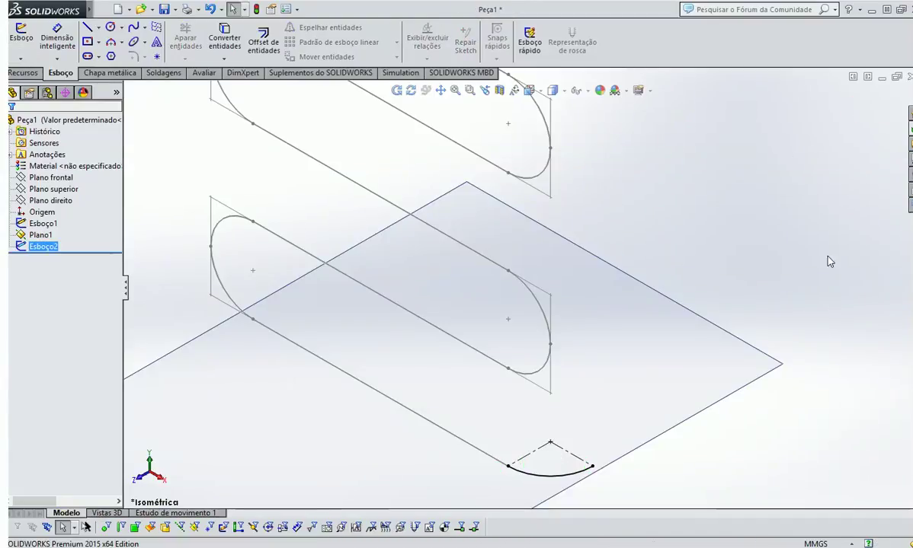
Examine the quarter arc at the serpentine's lower end, its free endpoint and the plane it lies on
key("f")
mouse_move(532, 389)
middle_mouse_down()
mouse_move(498, 459)
mouse_move(503, 471)
mouse_move(526, 471)
mouse_move(526, 497)
mouse_move(528, 373)
mouse_move(515, 369)
mouse_move(511, 379)
mouse_move(517, 373)
middle_mouse_up()
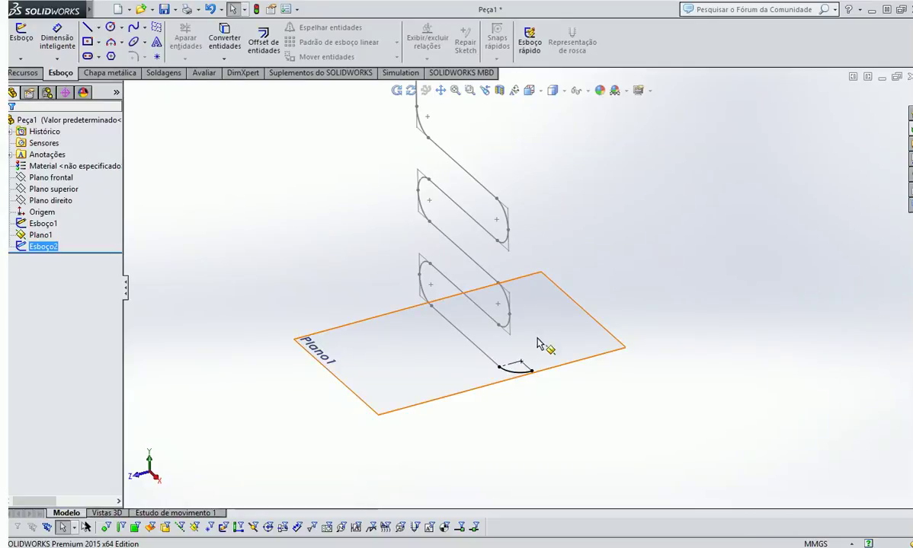
scroll(539, 363, "down", 4)
scroll(526, 374, "up", 6)
scroll(527, 254, "down", 6)
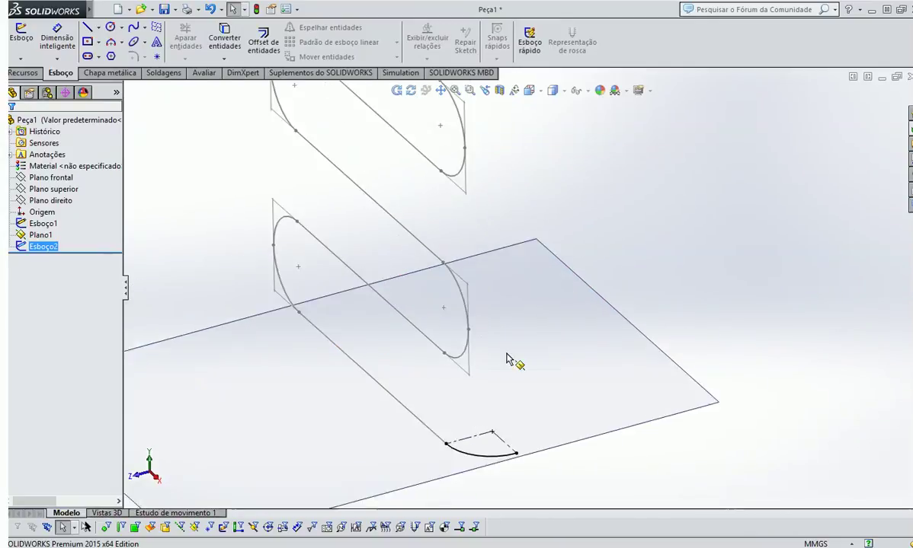
middle_click_drag(508, 360, 552, 440)
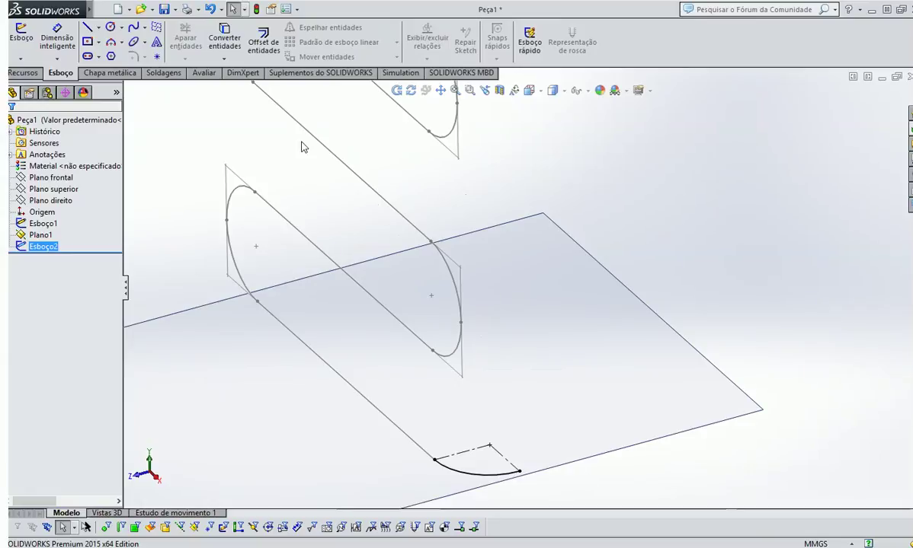
left_click(623, 433)
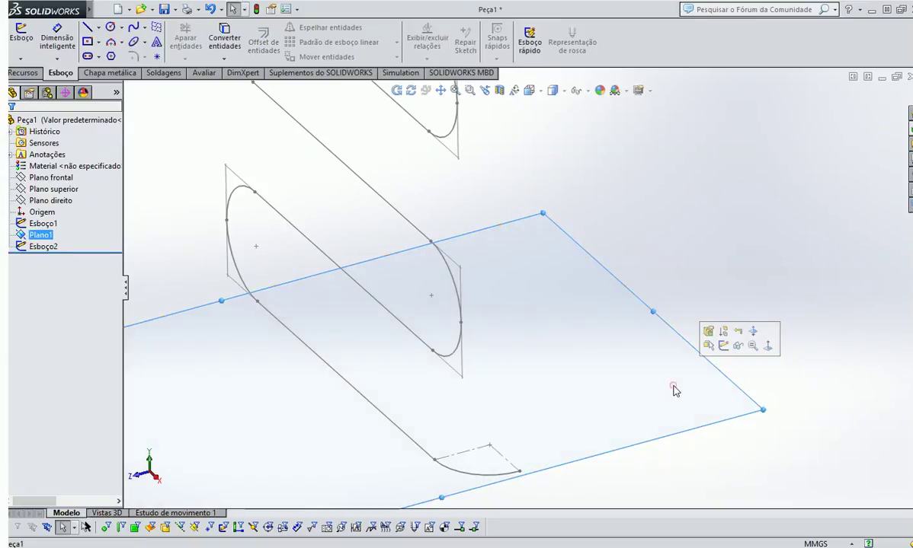
left_click(520, 473)
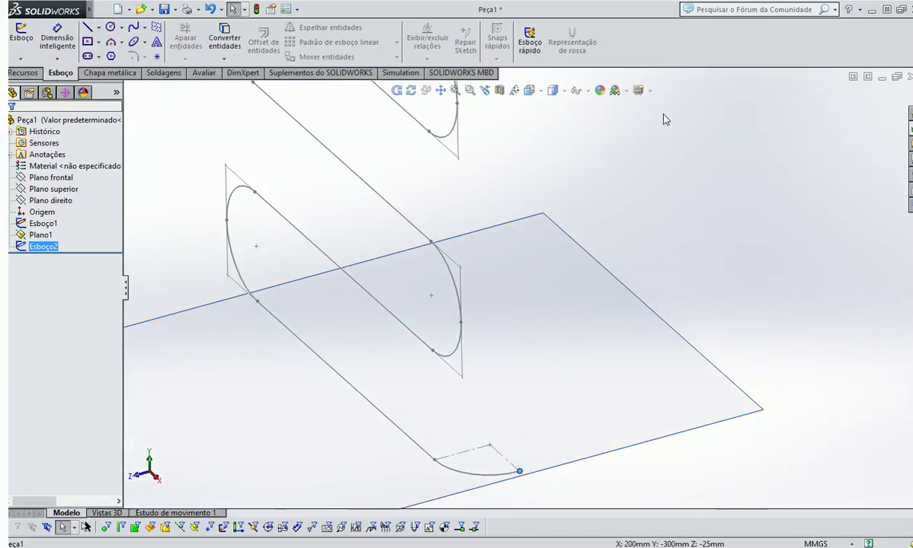
left_click(171, 149)
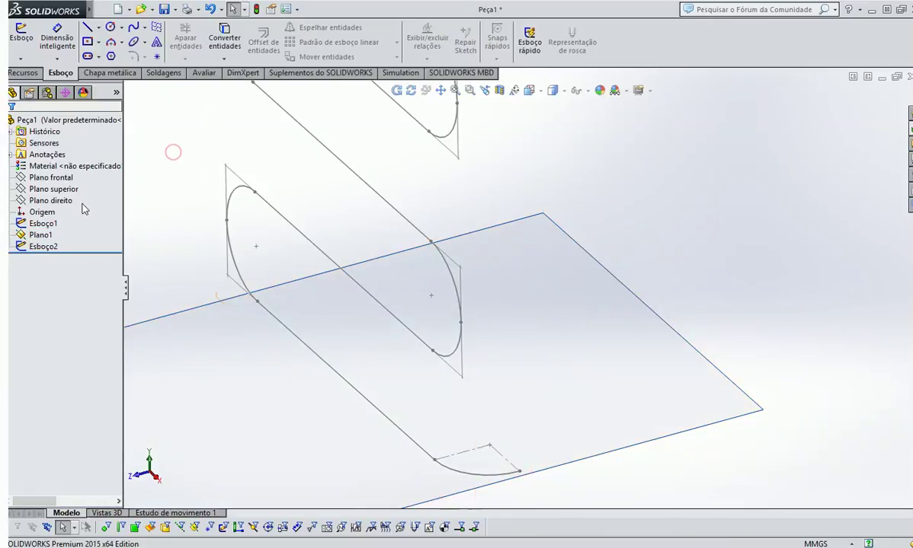
Create a reference plane parallel to the front plane and coincident with the quarter arc's free endpoint
left_click(50, 177)
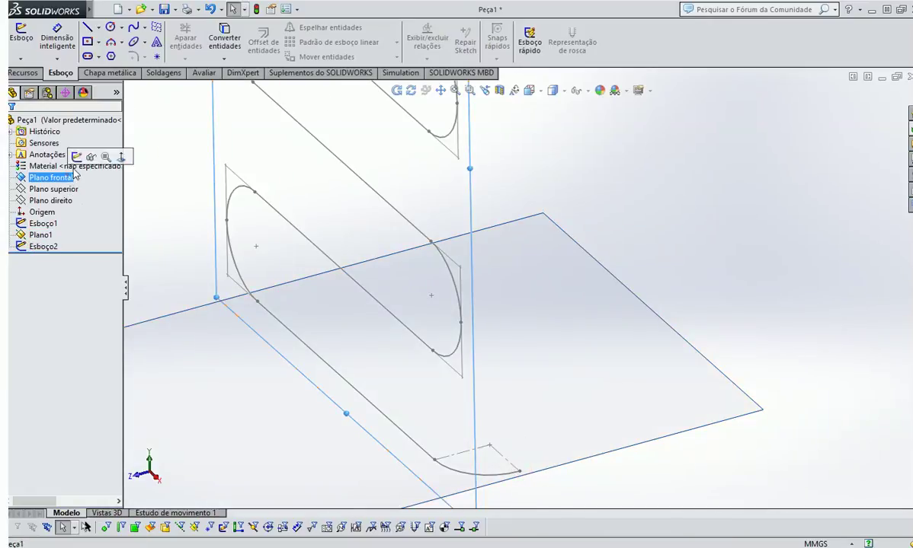
left_click(17, 73)
left_click(631, 39)
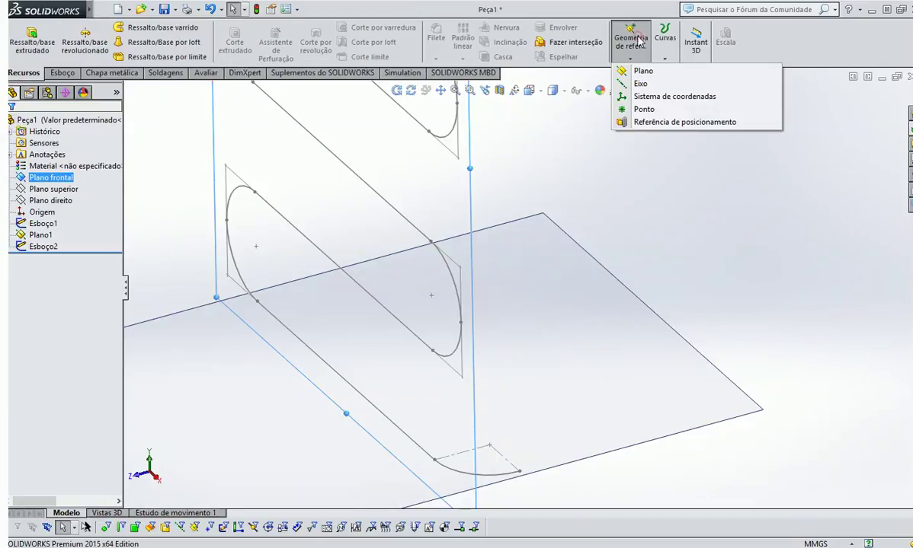
left_click(639, 71)
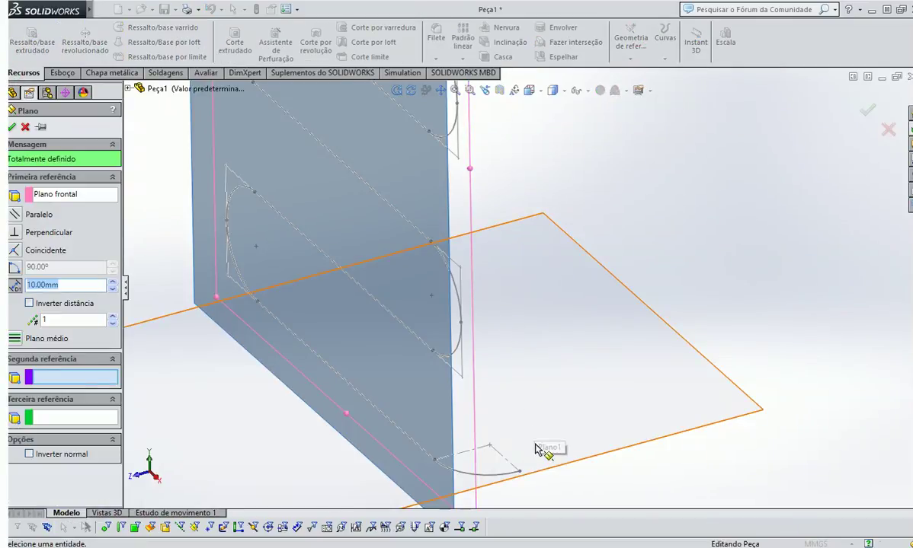
left_click(521, 473)
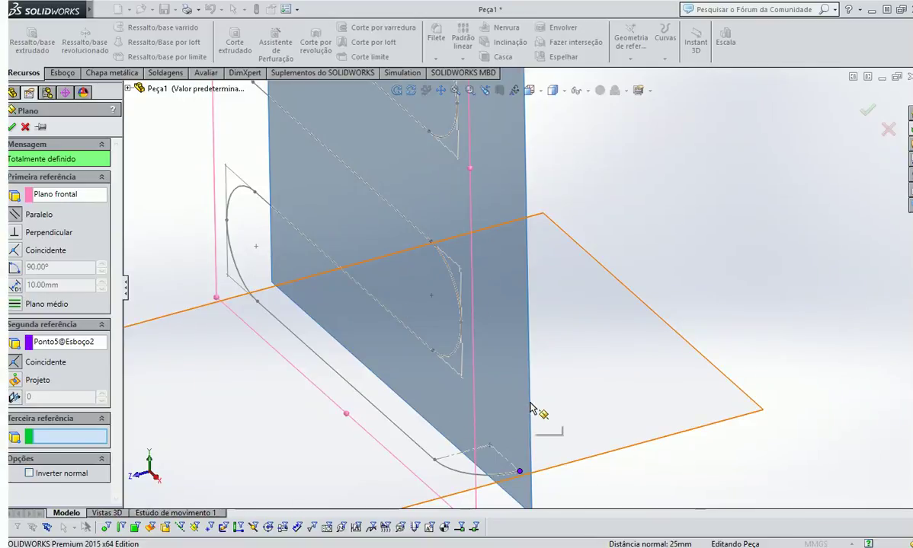
scroll(524, 287, "up", 8)
scroll(525, 284, "down", 3)
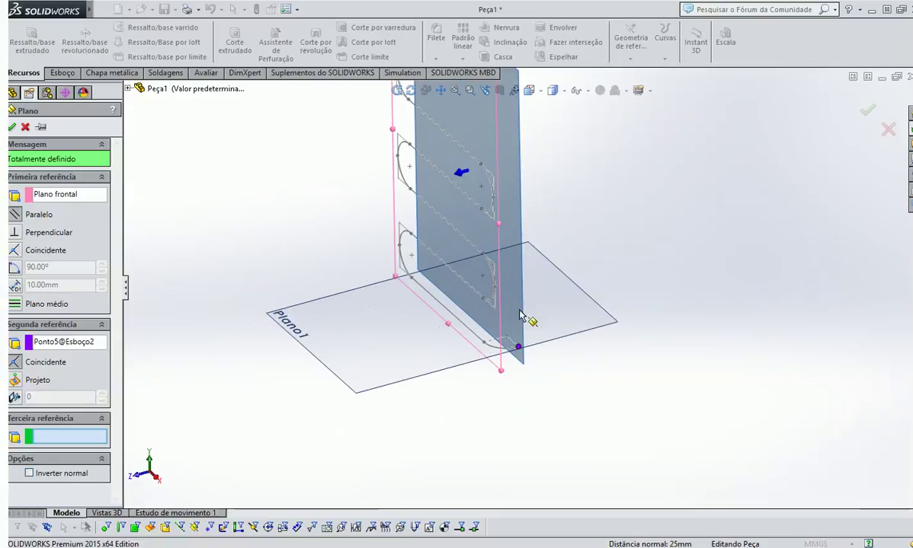
mouse_move(521, 316)
middle_mouse_down()
mouse_move(481, 353)
mouse_move(503, 327)
mouse_move(491, 326)
mouse_move(503, 308)
mouse_move(495, 299)
mouse_move(514, 372)
middle_mouse_up()
left_click(13, 126)
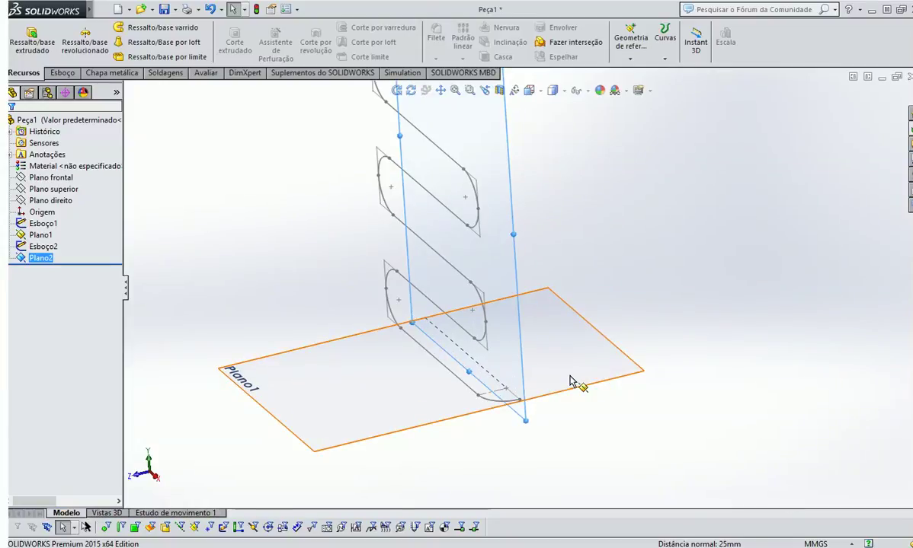
Delete the reference plane that runs parallel to the front plane through the arc's free endpoint
mouse_move(568, 377)
middle_mouse_down()
mouse_move(528, 391)
mouse_move(491, 381)
mouse_move(522, 381)
mouse_move(509, 421)
mouse_move(525, 422)
mouse_move(513, 504)
mouse_move(517, 481)
middle_mouse_up()
left_click_drag(508, 397, 517, 383)
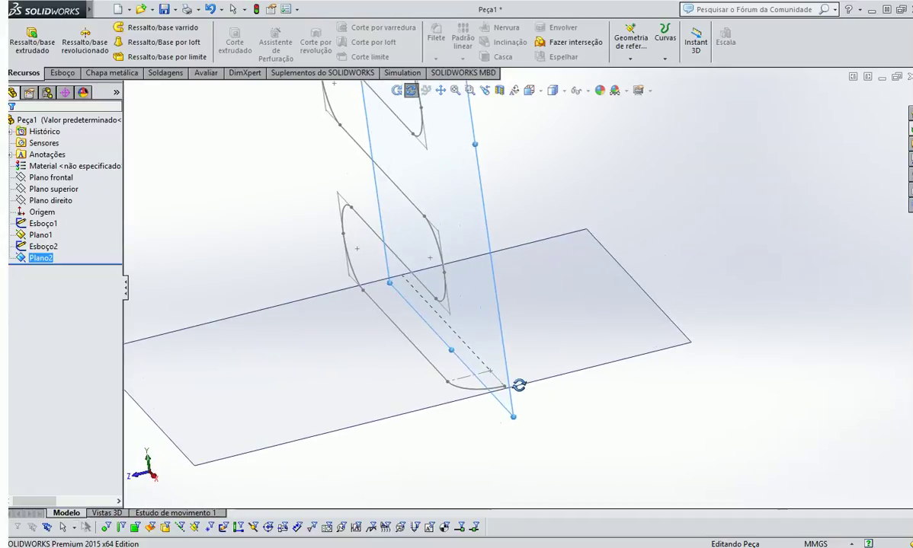
key("Escape")
left_click(510, 415)
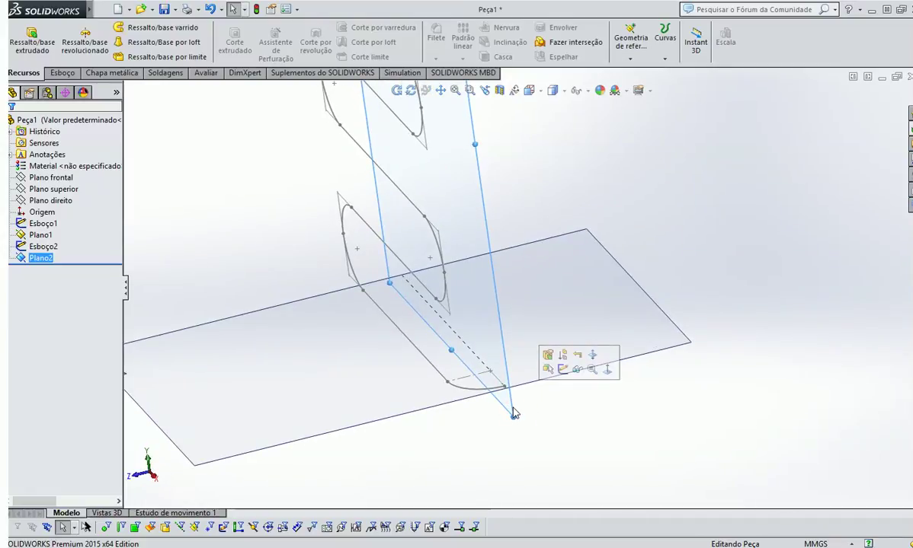
left_click(513, 415)
left_click(31, 259)
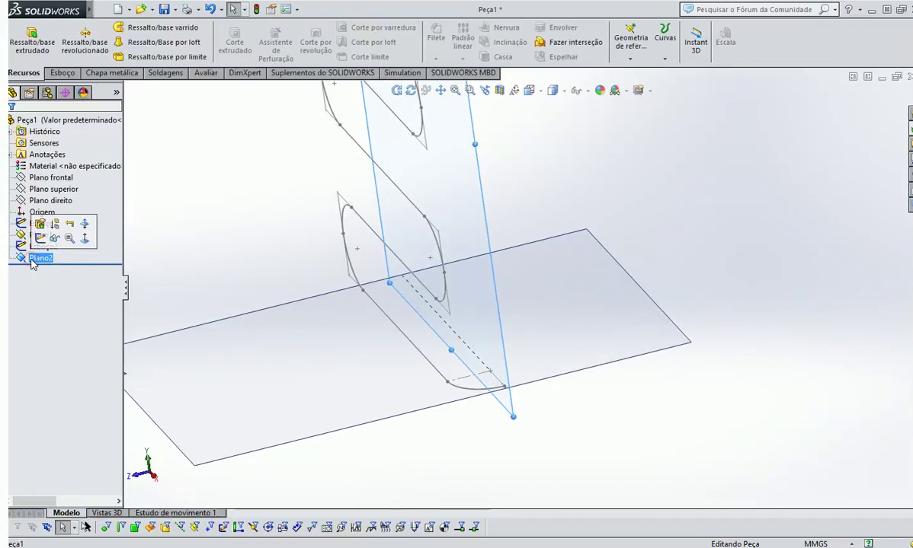
left_click(32, 259)
key("BackSpace")
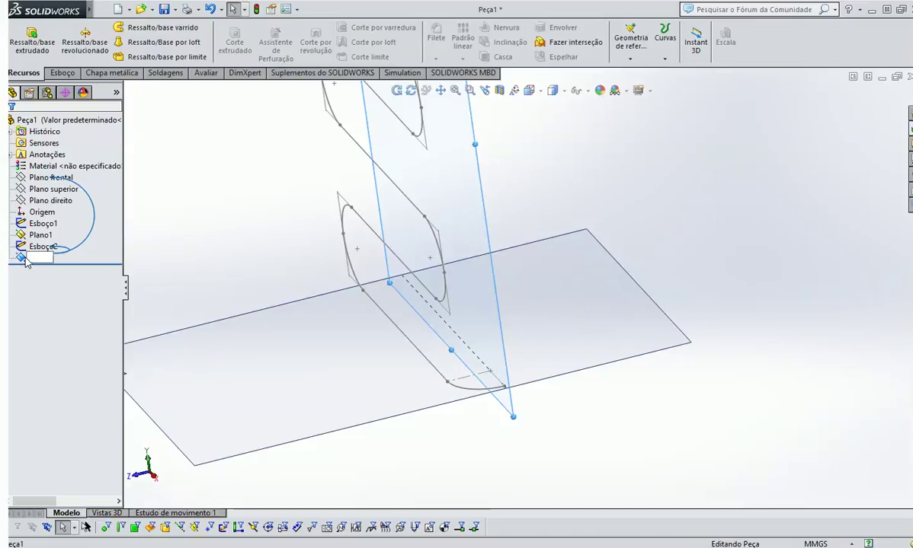
left_click(26, 259)
right_click(26, 259)
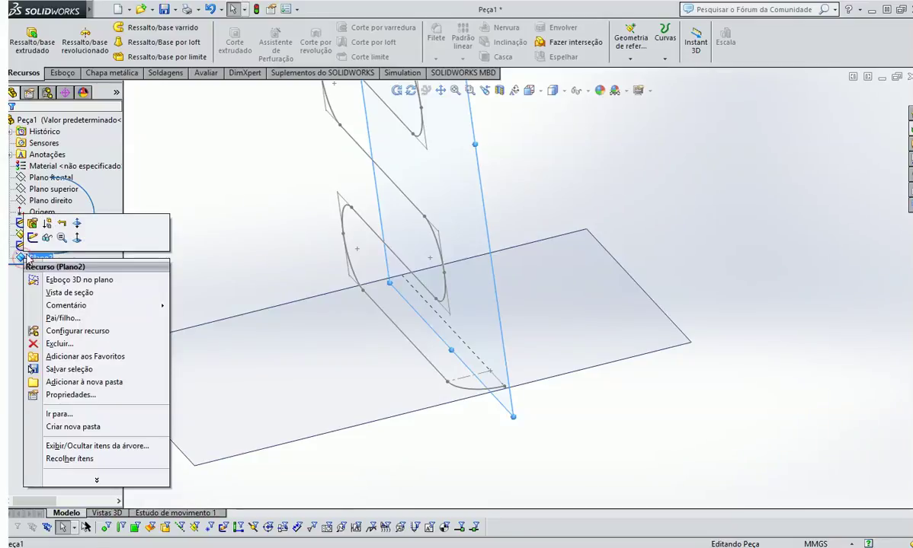
left_click(38, 344)
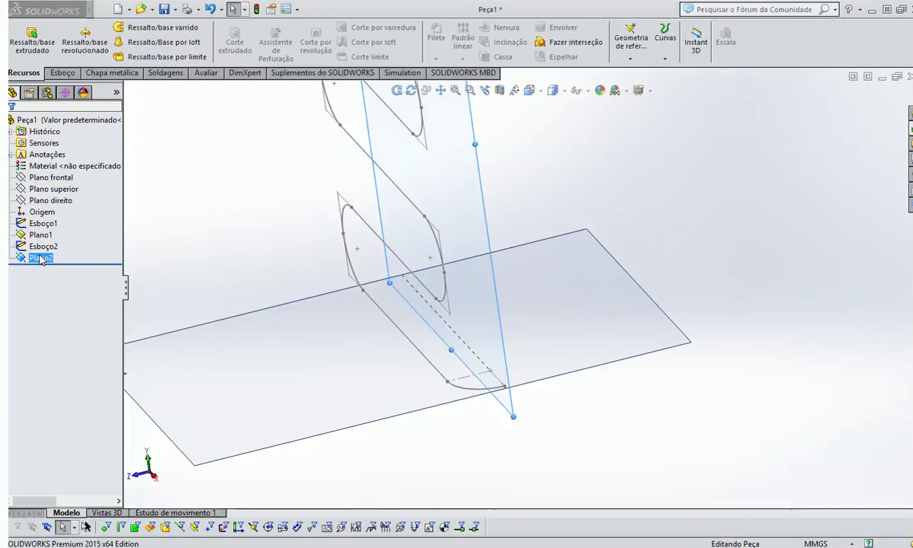
key("Delete")
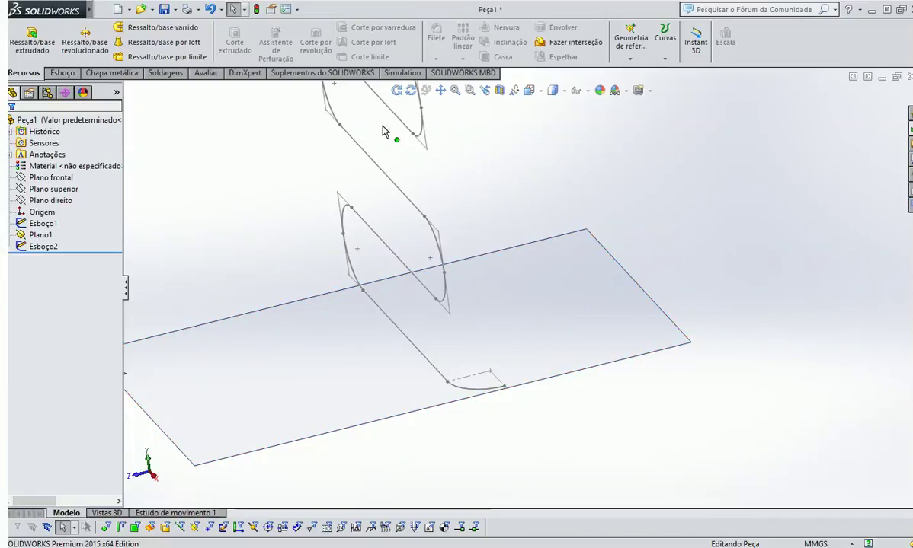
left_click(545, 373)
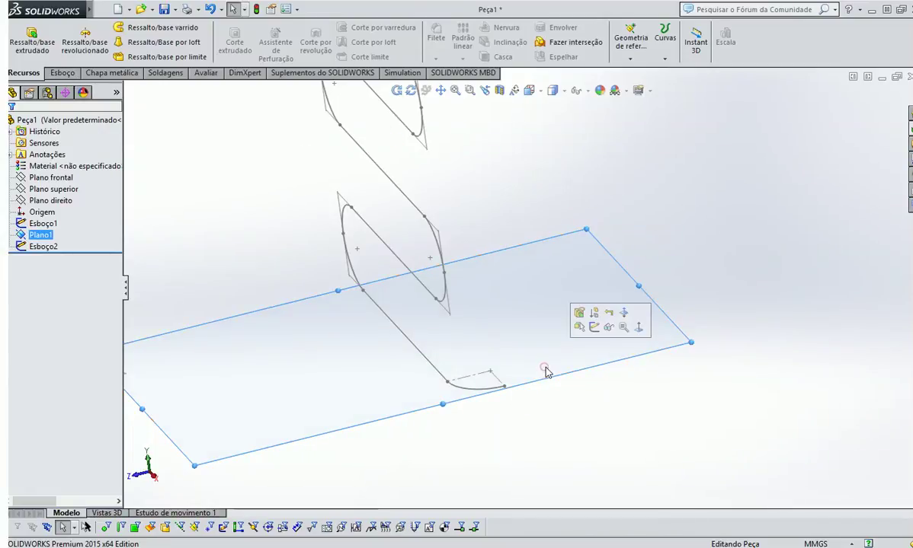
left_click(53, 180)
left_click(521, 470)
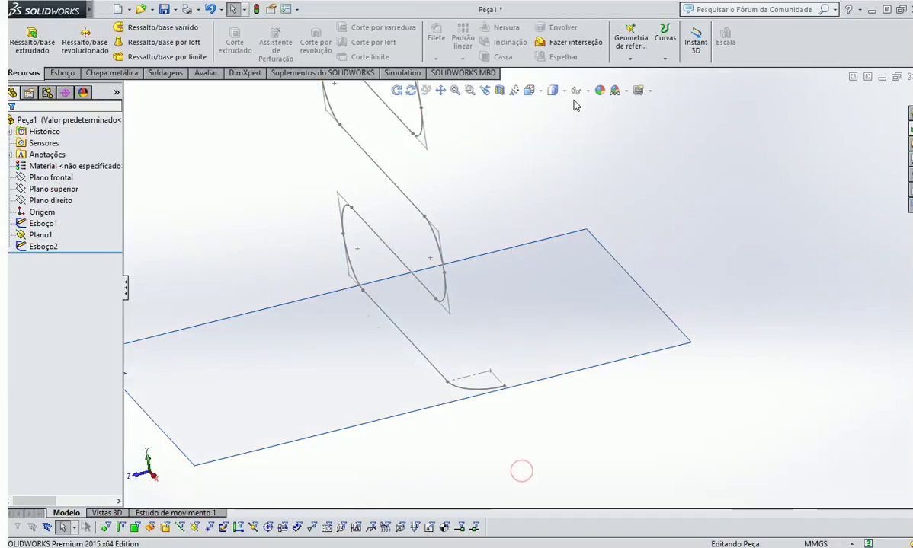
left_click(631, 40)
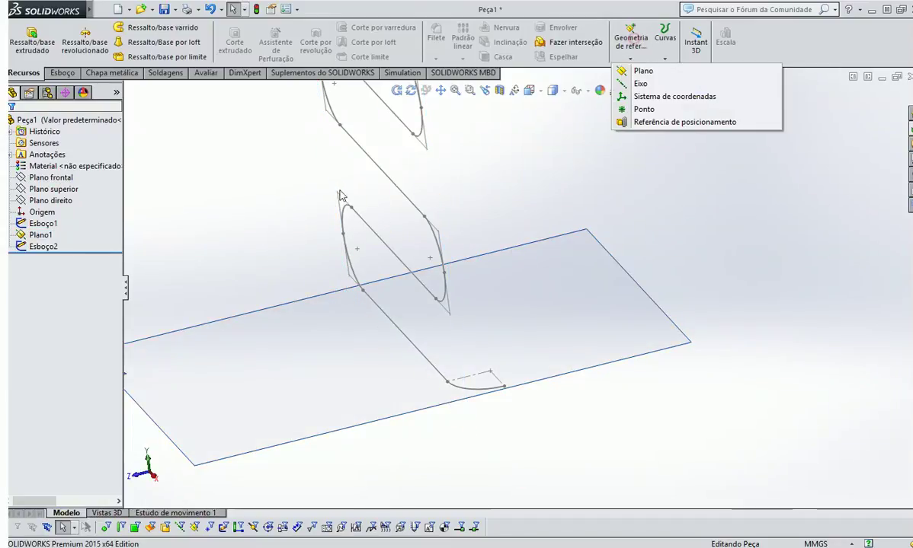
left_click(660, 74)
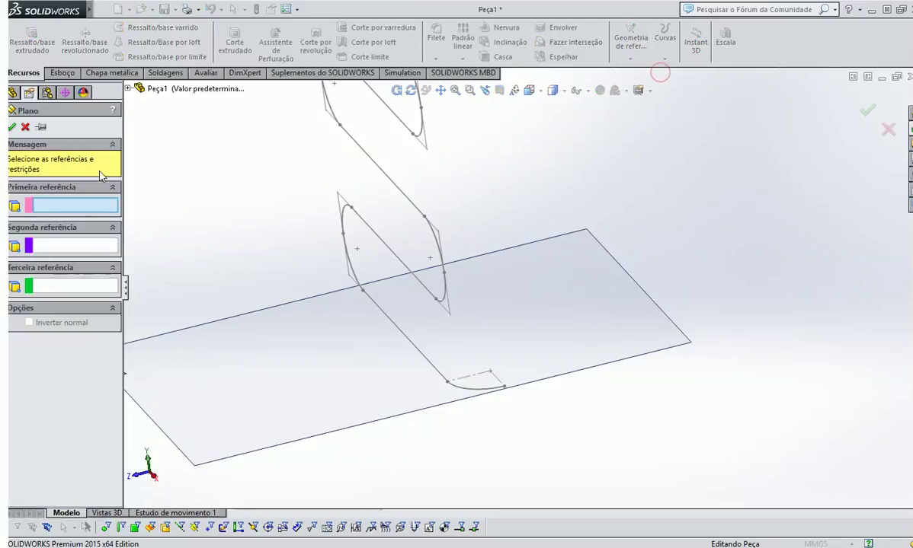
left_click(25, 126)
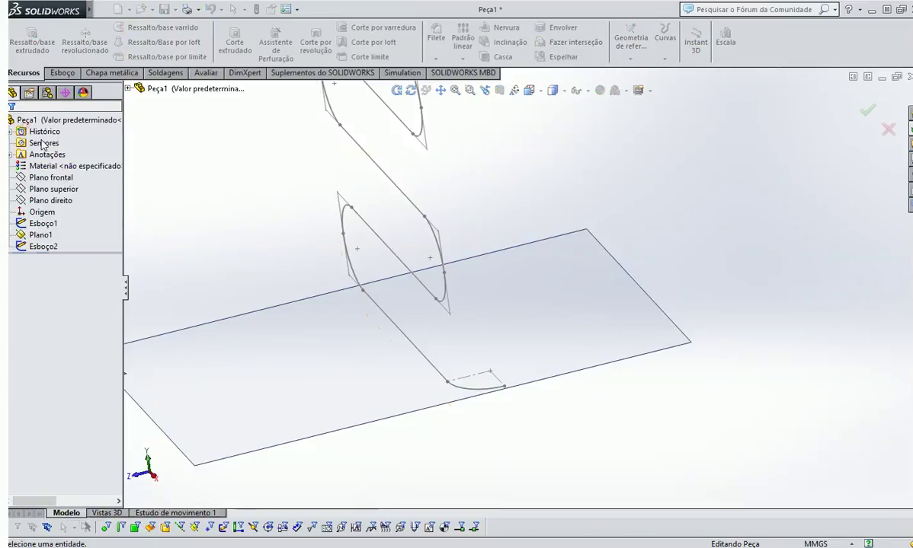
left_click(51, 176)
left_click(631, 44)
left_click(636, 72)
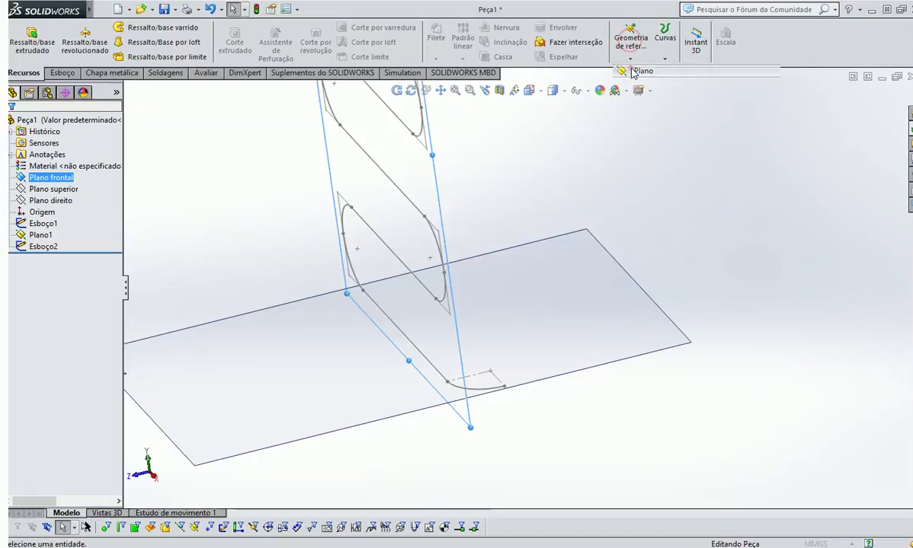
left_click(503, 388)
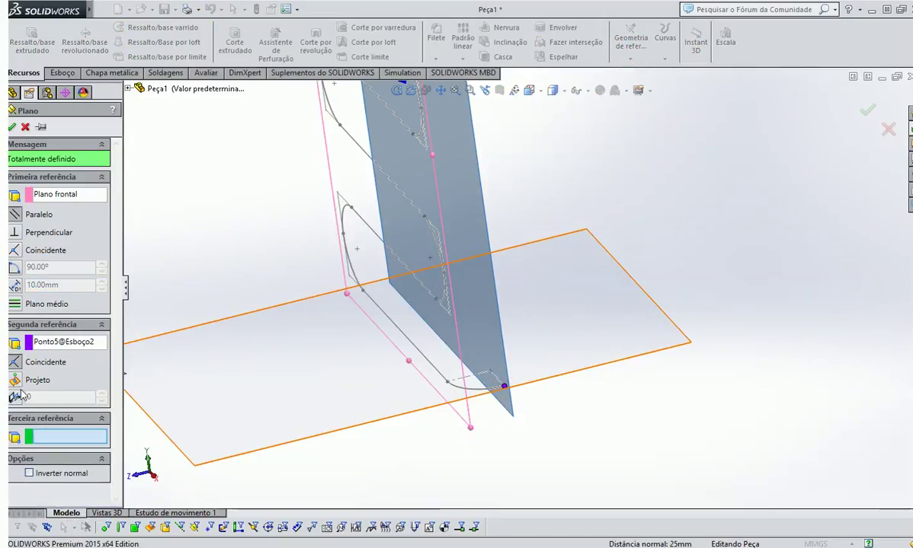
left_click(16, 229)
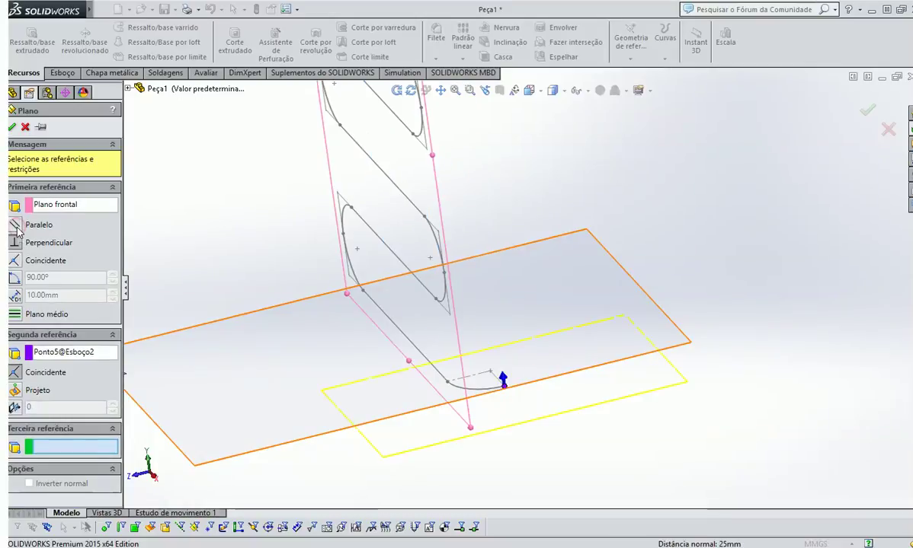
left_click(26, 128)
left_click(604, 360)
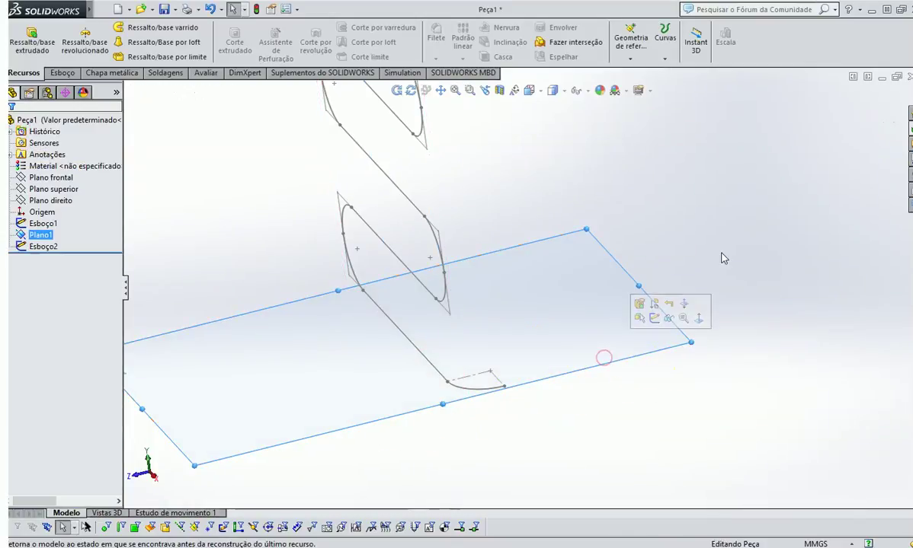
left_click(629, 59)
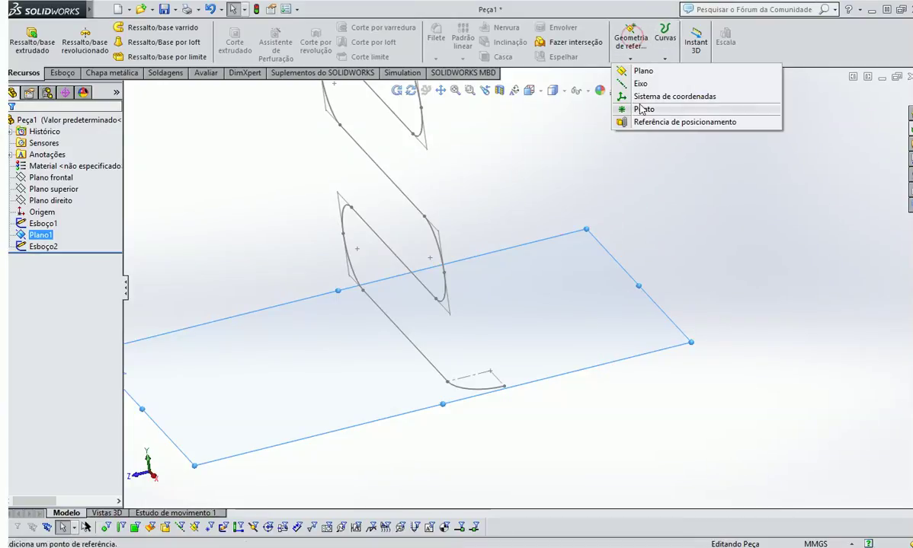
left_click(640, 71)
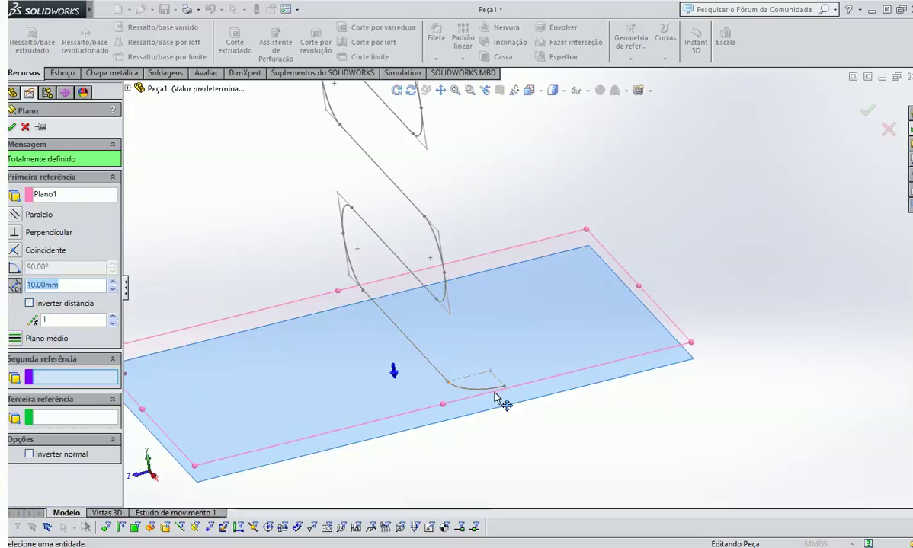
left_click(503, 389)
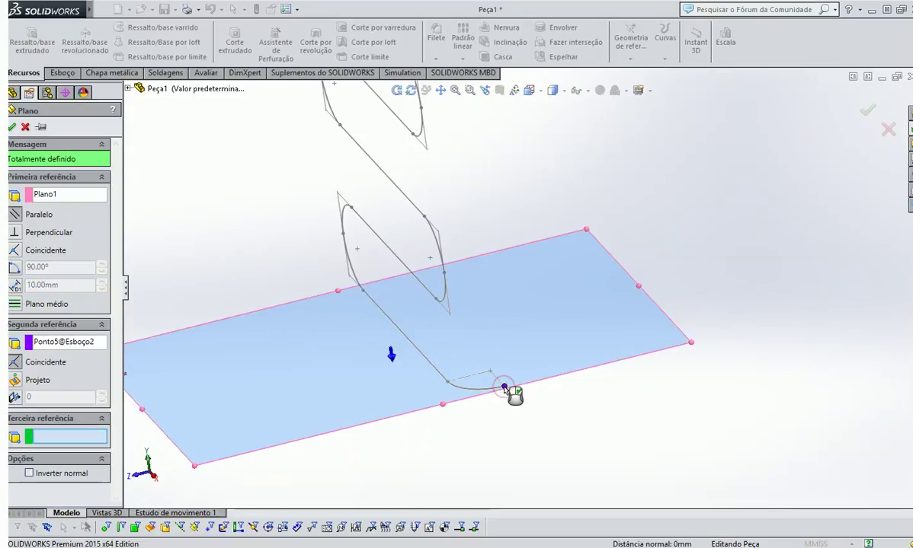
left_click(504, 389)
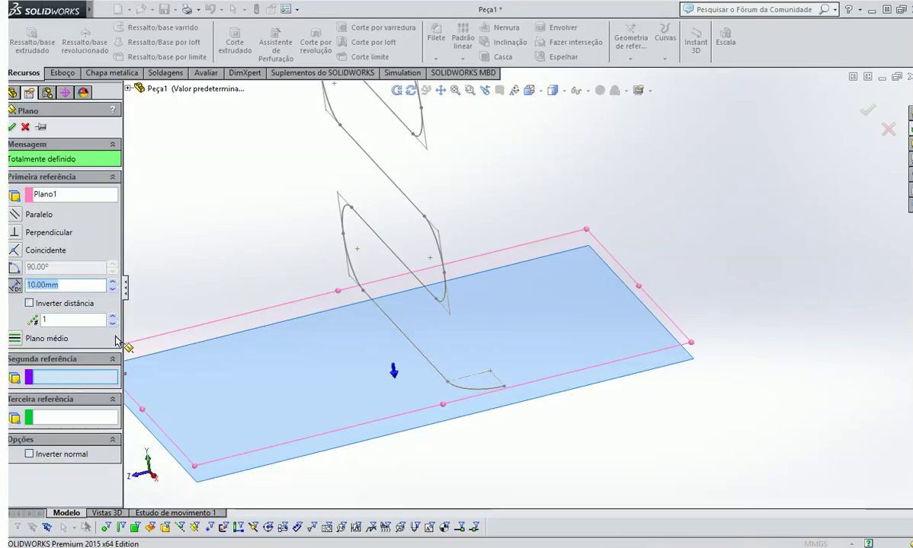
left_click(16, 251)
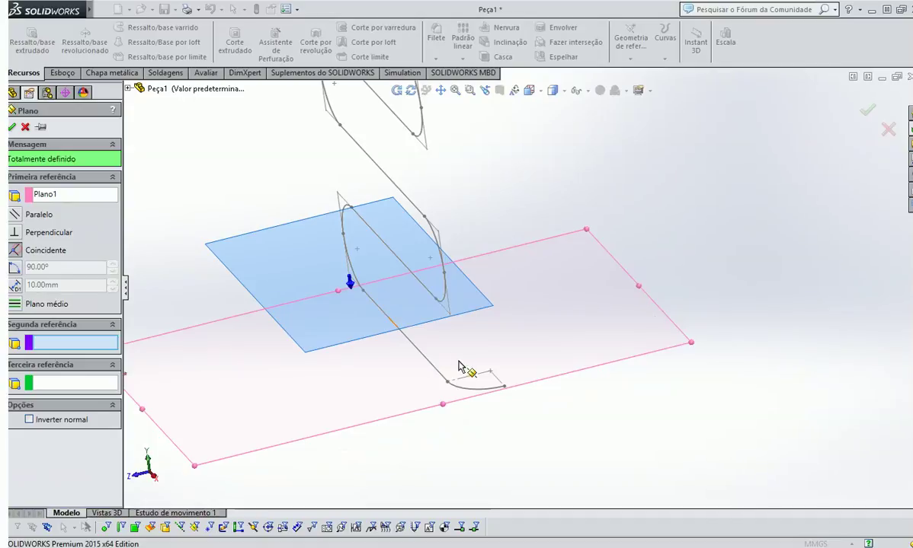
left_click(505, 389)
left_click(25, 126)
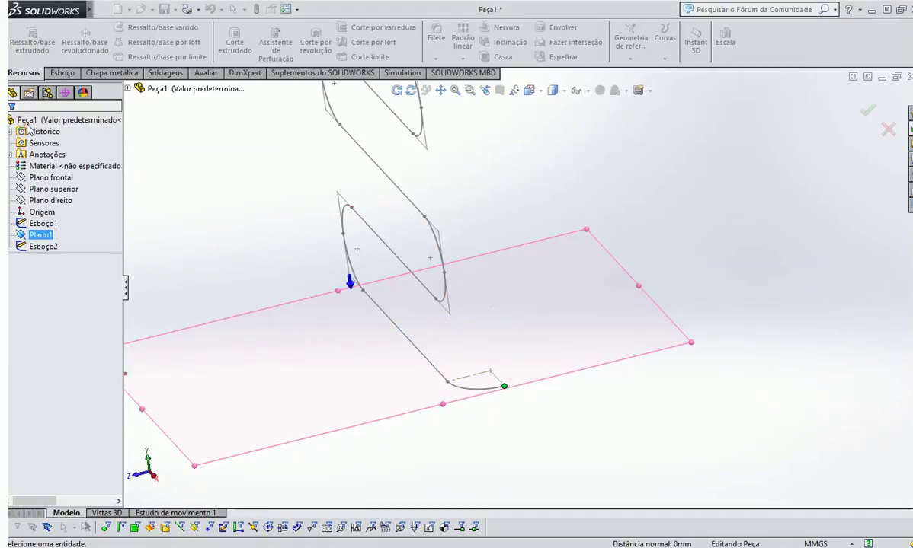
Create a reference plane coincident with the quarter arc's free endpoint and parallel to the right plane
left_click(632, 59)
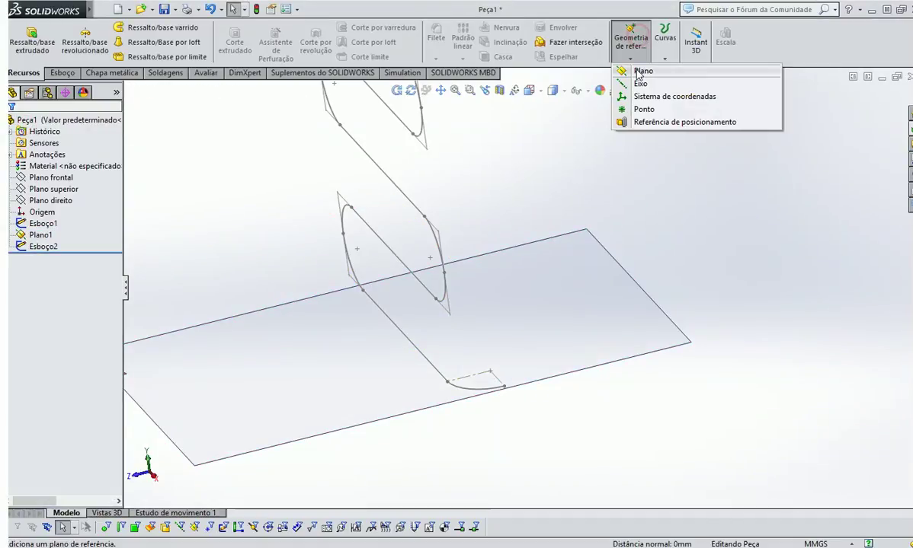
left_click(640, 71)
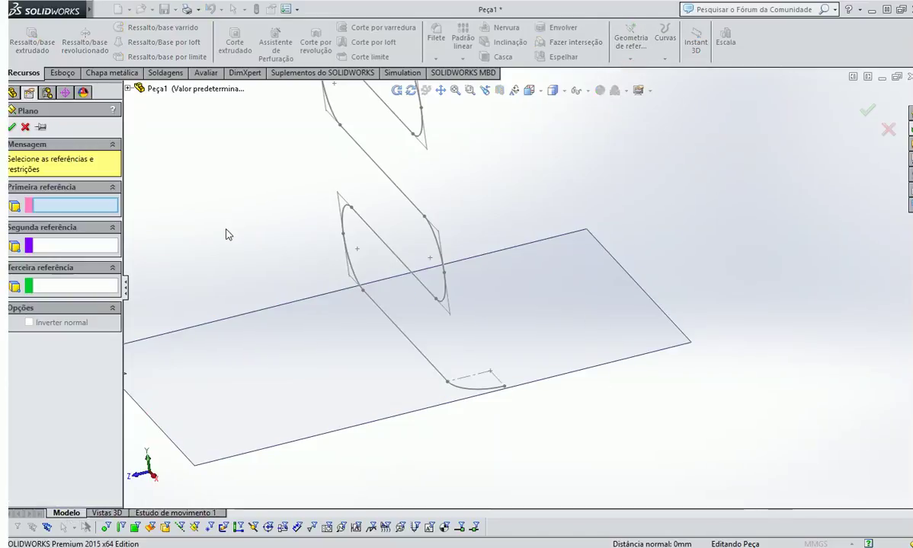
left_click(505, 389)
mouse_move(515, 378)
middle_mouse_down()
mouse_move(485, 444)
mouse_move(506, 457)
mouse_move(503, 417)
mouse_move(520, 415)
mouse_move(544, 432)
mouse_move(512, 402)
middle_mouse_up()
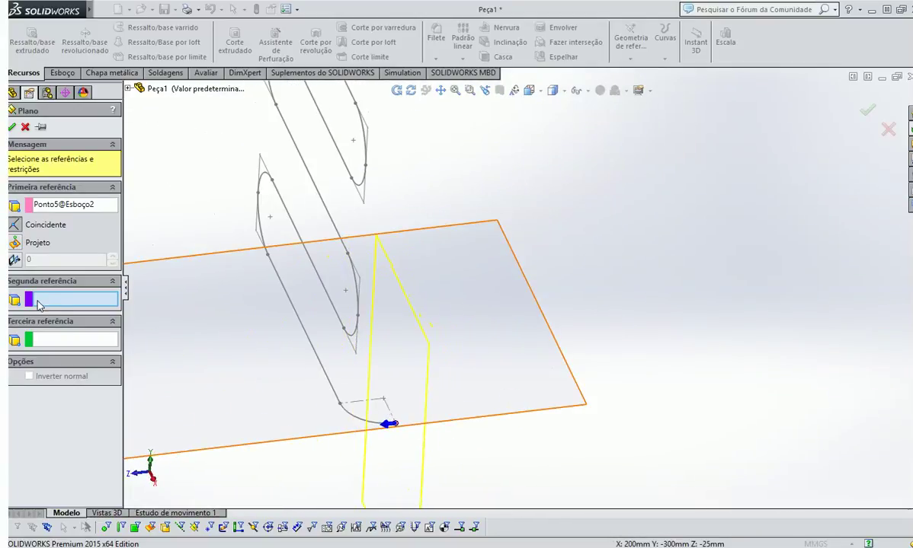
left_click(128, 89)
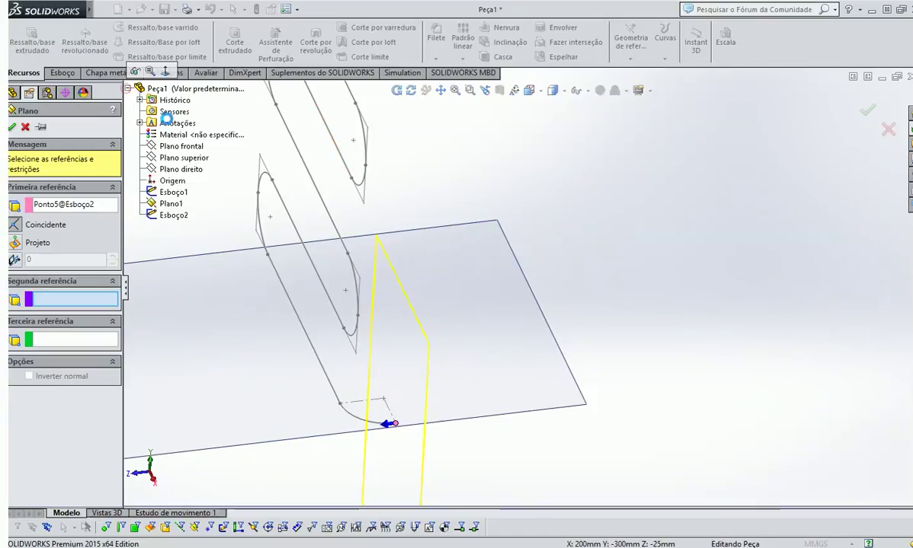
left_click(181, 169)
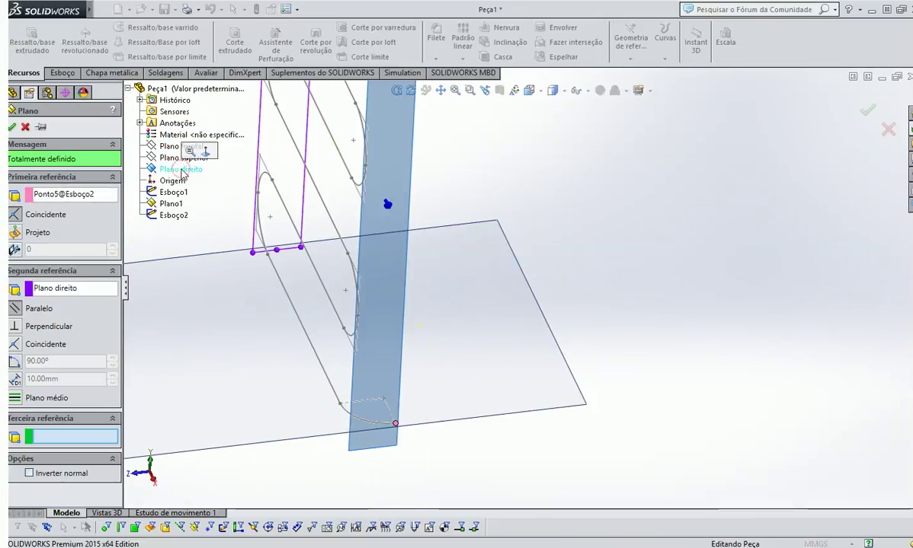
middle_click_drag(650, 341, 487, 314)
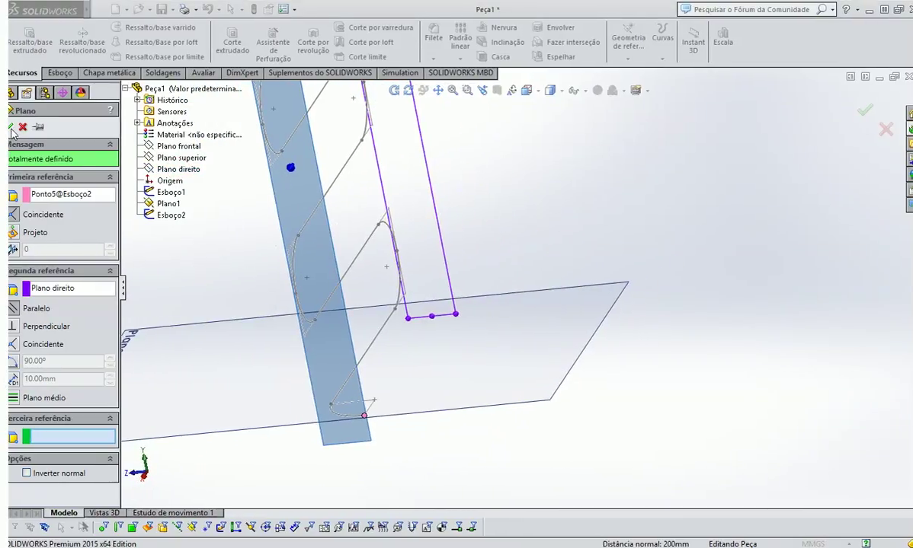
left_click(13, 128)
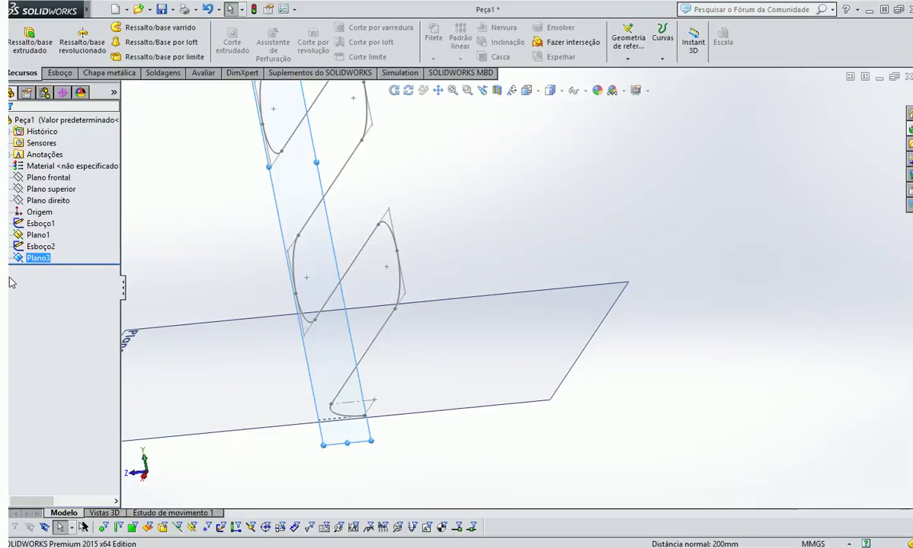
Widen the displayed outline of the new vertical reference plane by stretching its lower corner away from the serpentine
middle_click_drag(403, 426, 458, 431)
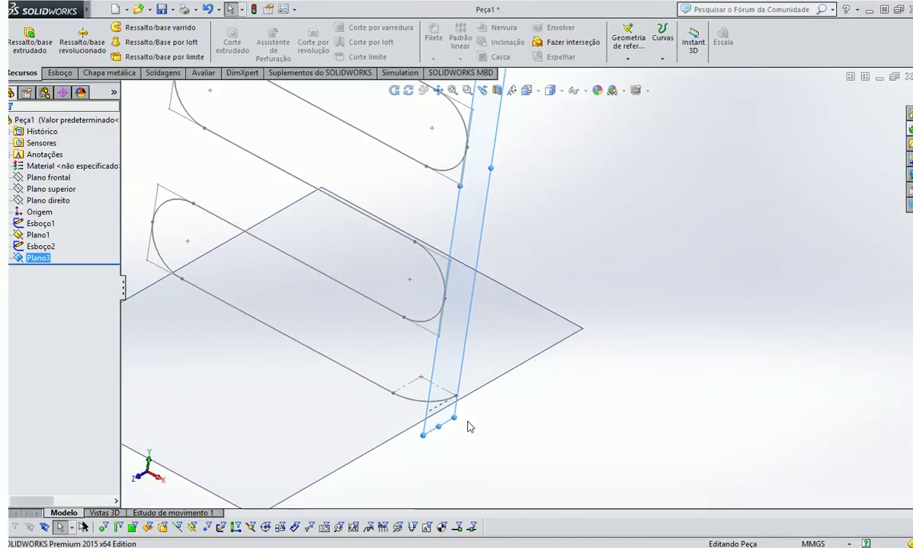
left_click_drag(454, 418, 617, 339)
scroll(540, 400, "up", 3)
scroll(540, 400, "up", 3)
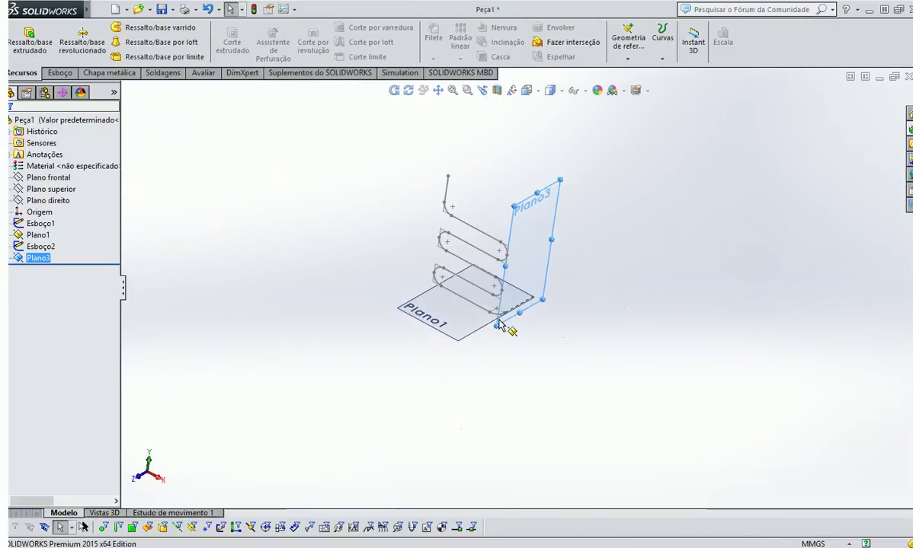
mouse_move(509, 324)
middle_mouse_down()
mouse_move(475, 390)
mouse_move(479, 445)
mouse_move(505, 349)
middle_mouse_up()
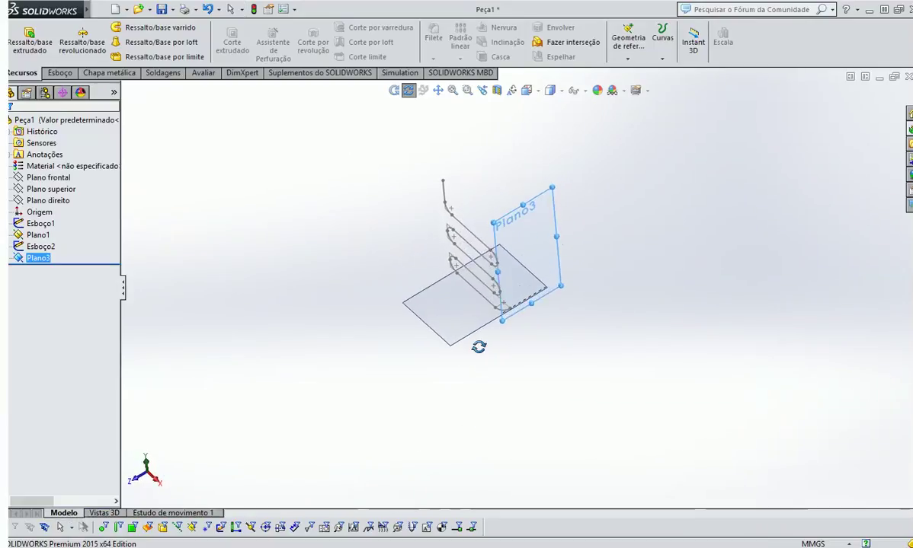
Try to sketch a circle of about 94 mm radius beside the quarter arc on the arc's own plane, Plano1
left_click(469, 320)
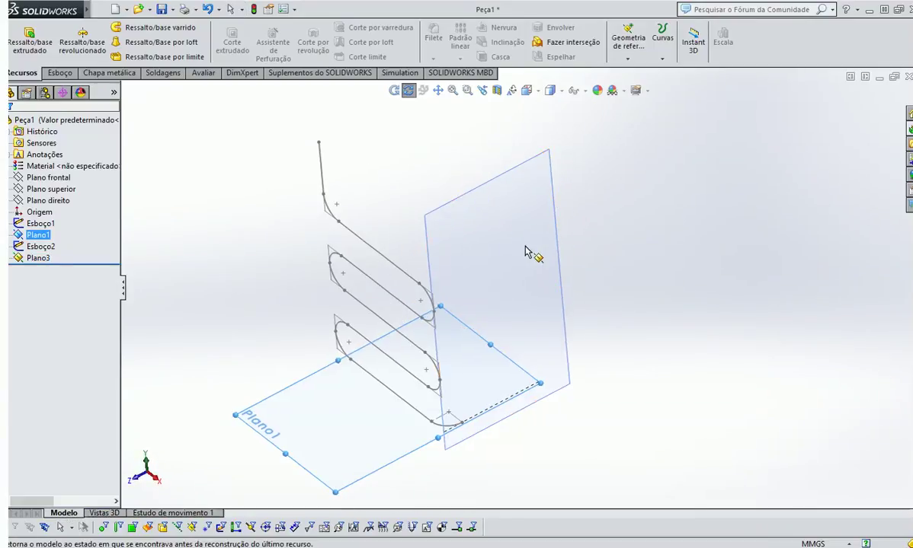
mouse_move(526, 253)
middle_mouse_down()
mouse_move(560, 337)
mouse_move(534, 387)
mouse_move(527, 280)
mouse_move(508, 343)
mouse_move(501, 329)
mouse_move(486, 365)
middle_mouse_up()
scroll(509, 342, "down", 5)
scroll(486, 365, "up", 5)
scroll(290, 137, "up", 1)
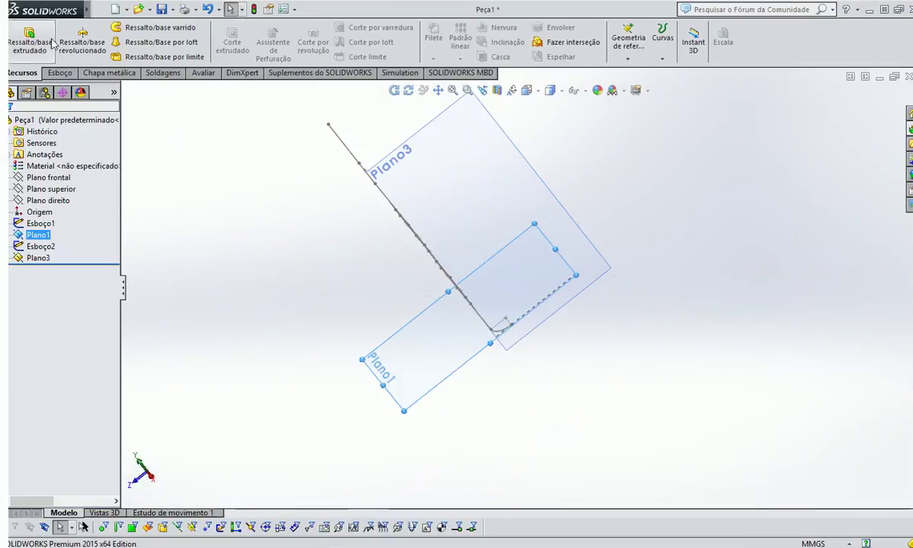
left_click(59, 72)
left_click(23, 35)
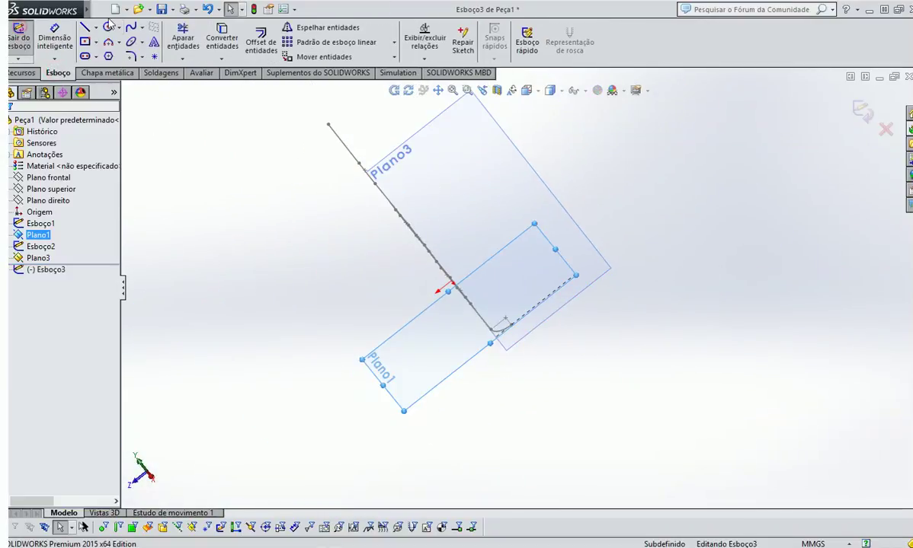
left_click(109, 28)
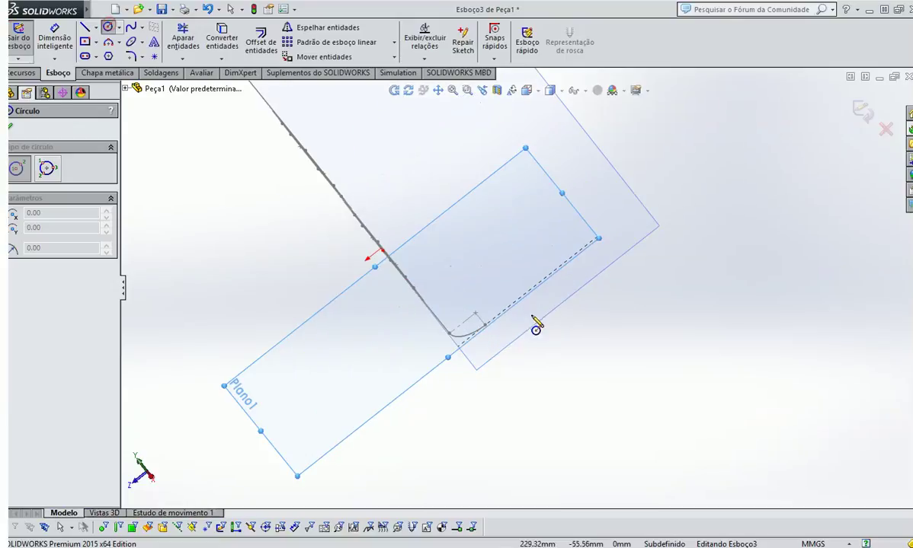
left_click(473, 275)
left_click(477, 308)
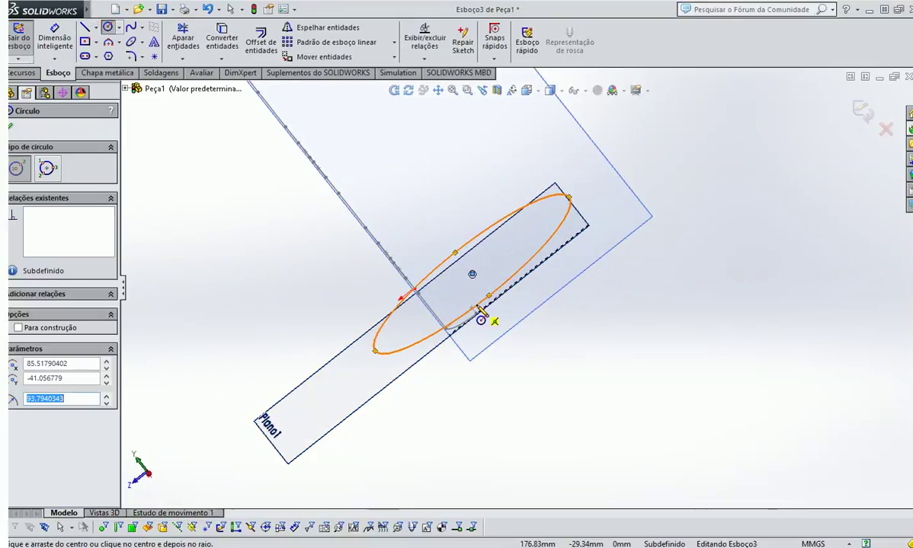
key("Escape")
key("Delete")
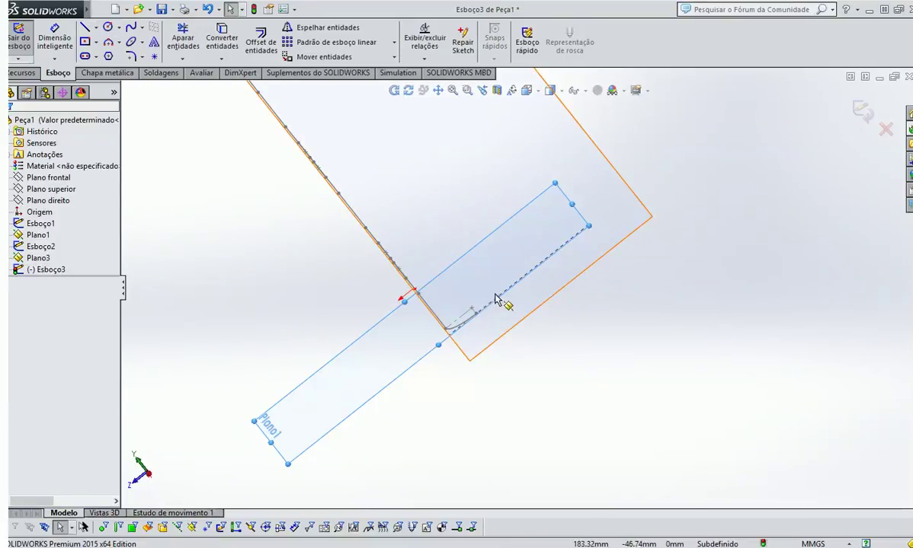
left_click(886, 131)
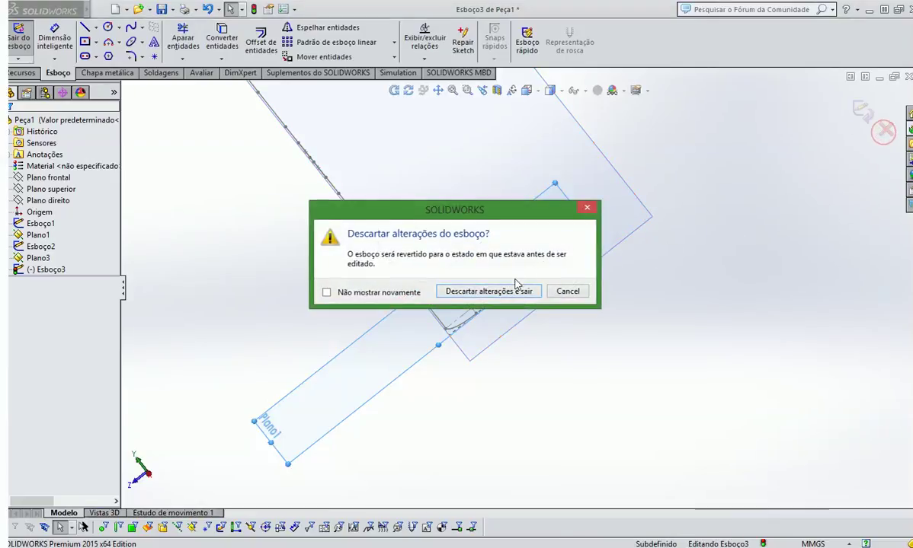
left_click(483, 269)
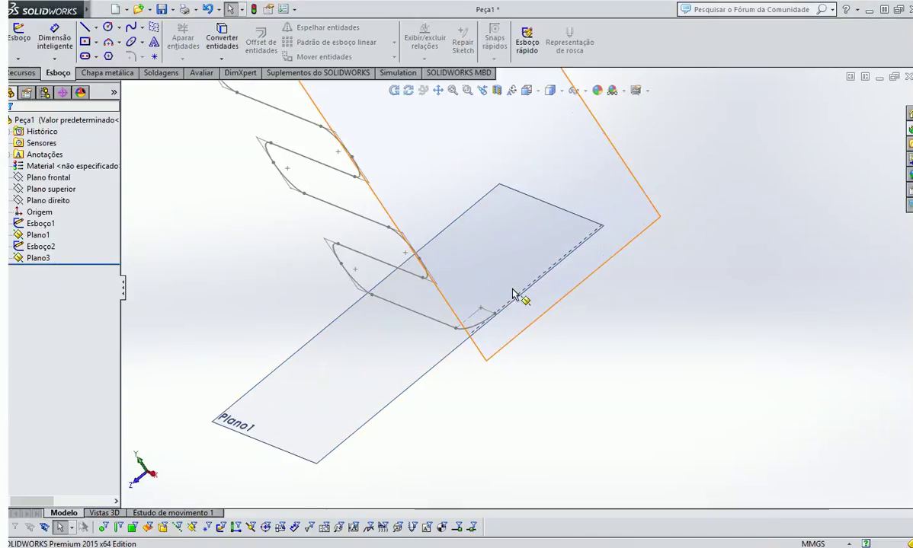
Open a new sketch on the vertical reference plane that passes through the quarter arc's free endpoint
left_click(29, 44)
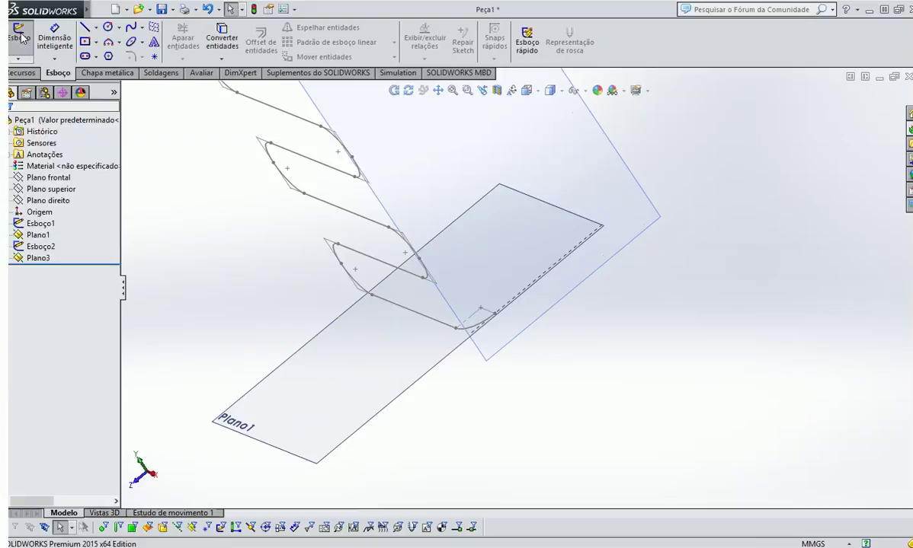
left_click(566, 150)
left_click(634, 206)
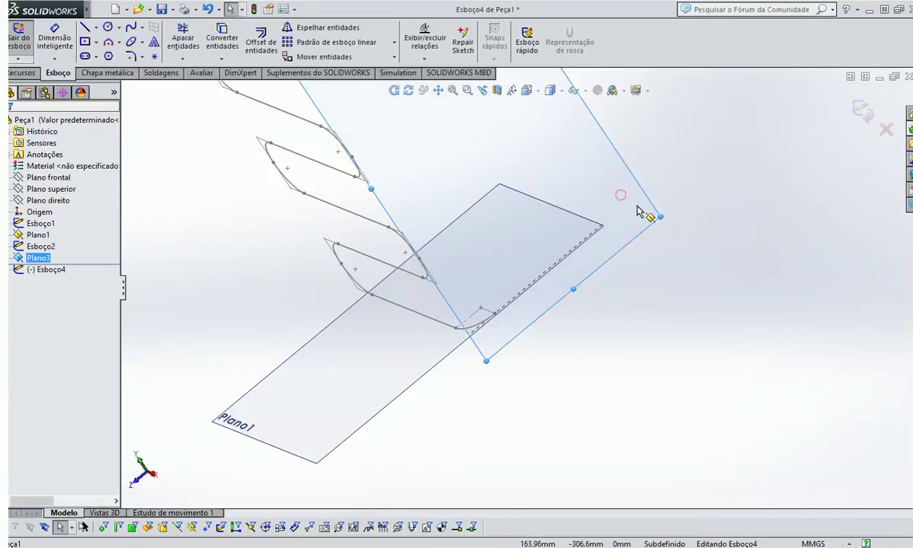
key("z")
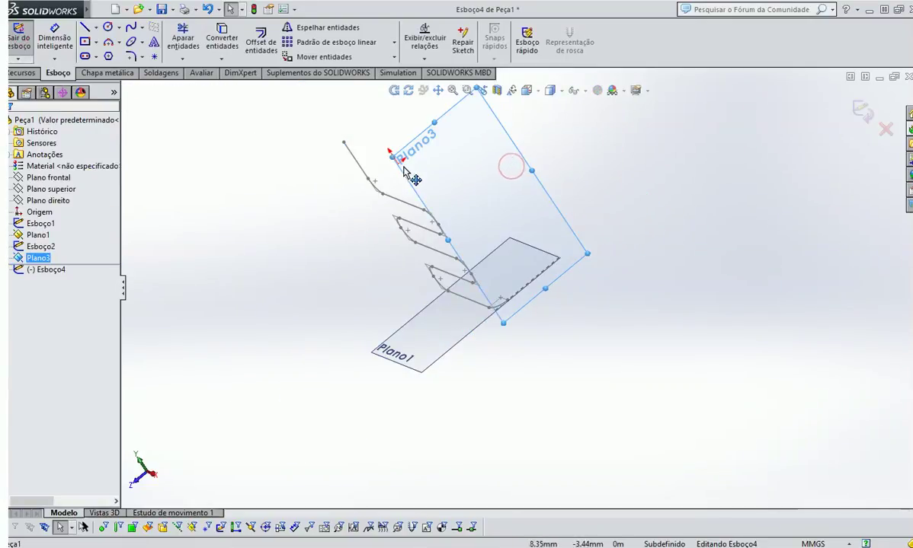
scroll(415, 177, "up", 3)
scroll(457, 192, "down", 4)
scroll(503, 298, "down", 4)
mouse_move(503, 300)
middle_mouse_down()
mouse_move(544, 290)
mouse_move(495, 299)
mouse_move(271, 90)
middle_mouse_up()
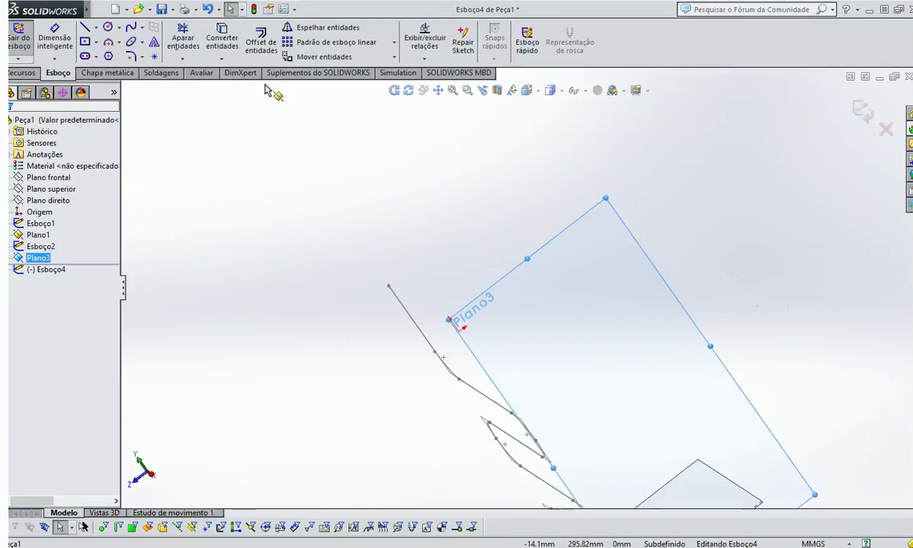
Sketch a circle of about 77 mm radius on the vertical reference plane, passing through the quarter arc's free endpoint
left_click(108, 27)
scroll(634, 371, "up", 3)
scroll(580, 354, "down", 5)
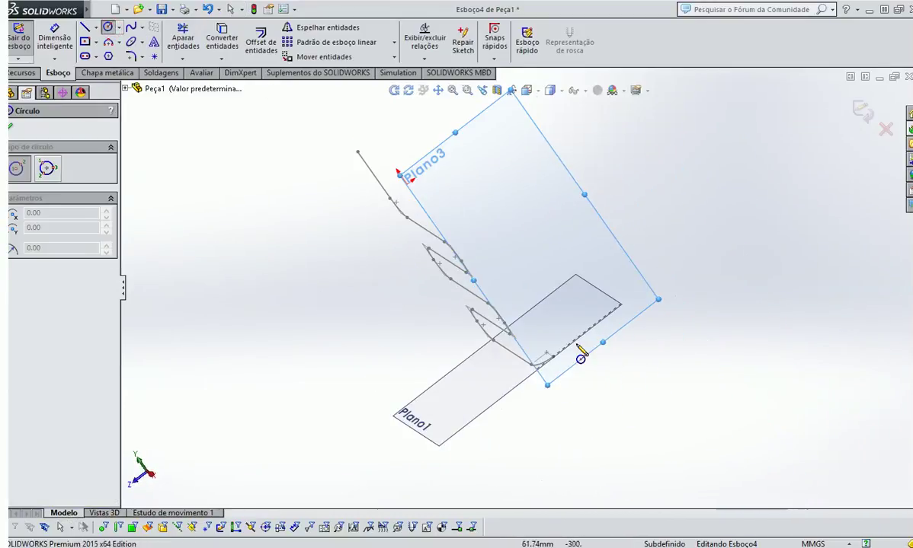
left_click(495, 241)
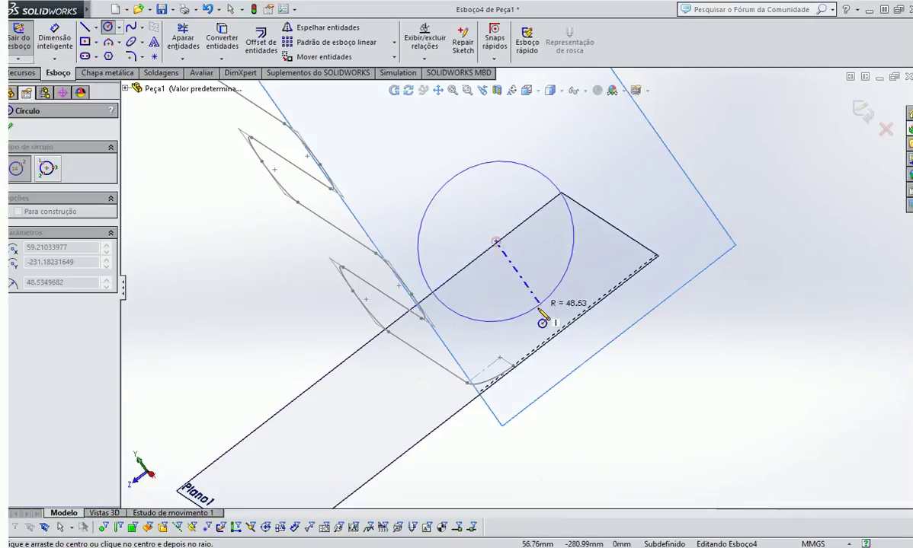
left_click(516, 379)
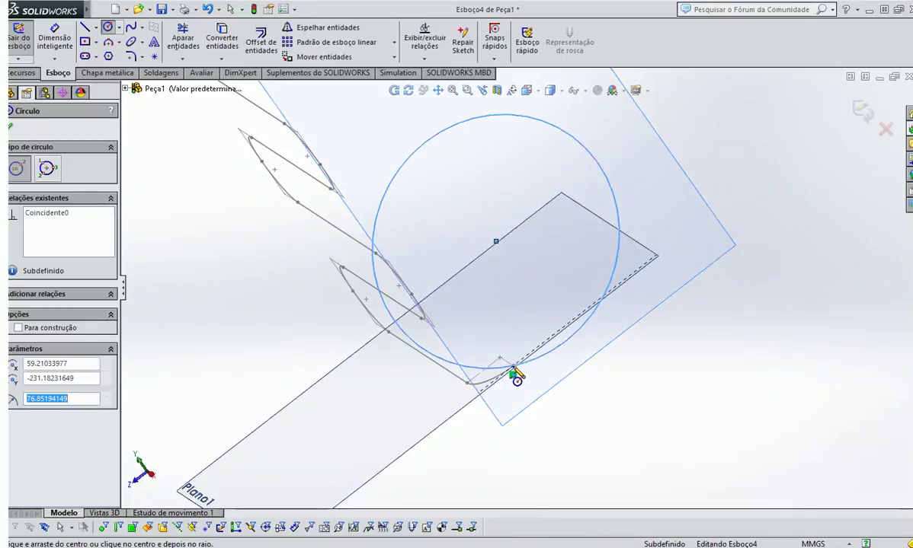
Dimension the circle's diameter at 50 mm
left_click(55, 39)
left_click(424, 140)
left_click(444, 179)
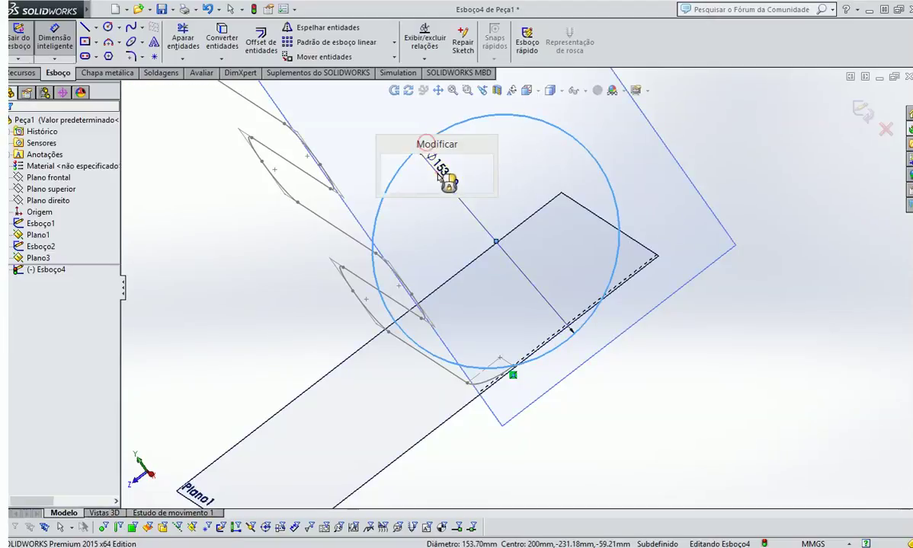
type("50")
key("Return")
scroll(583, 423, "down", 5)
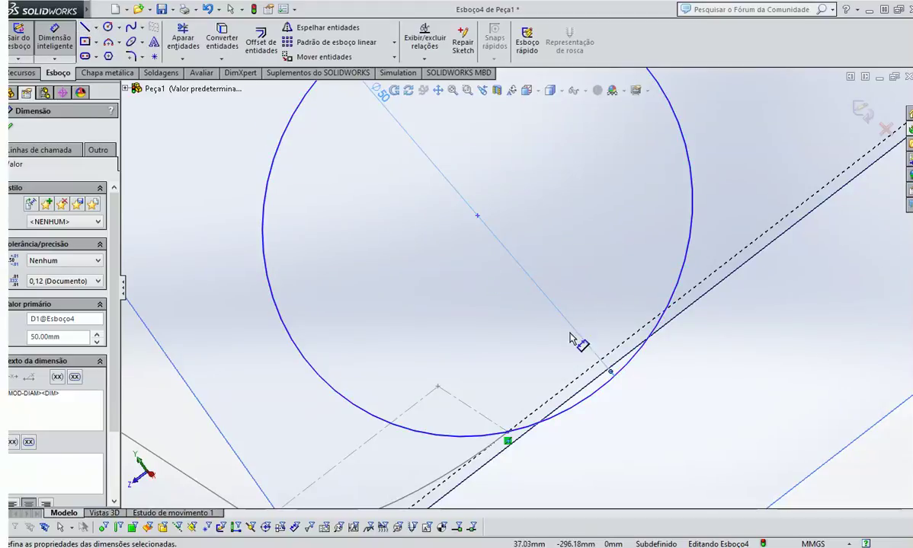
Try to add a dimension from the circle's centre point
left_click(478, 217)
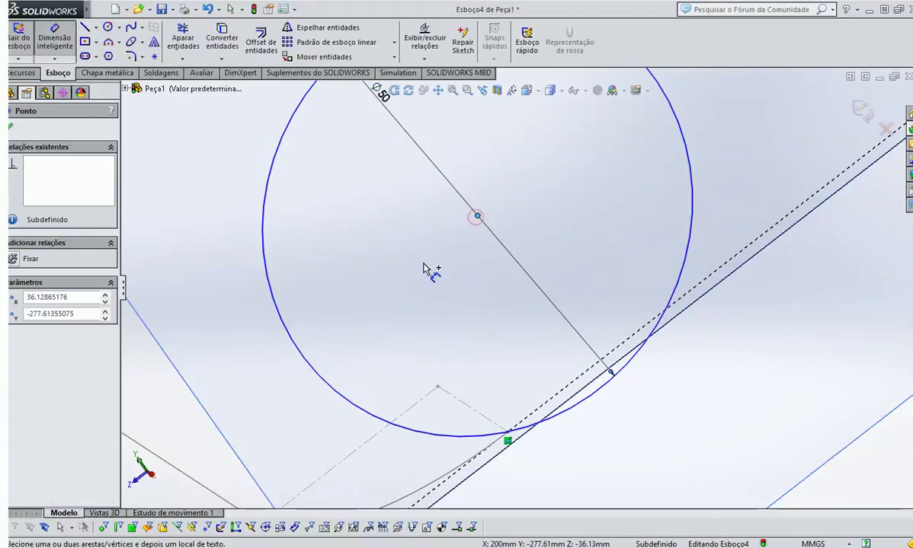
left_click(460, 269)
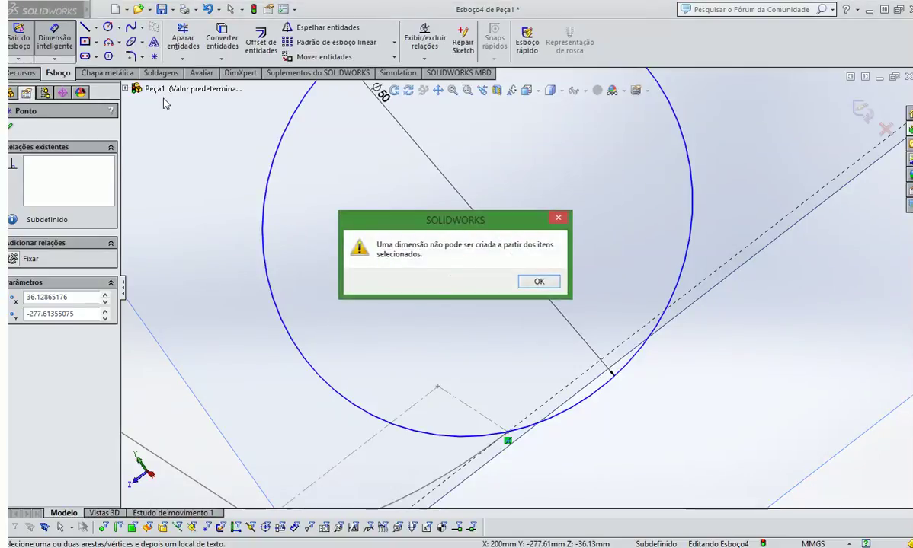
left_click(559, 218)
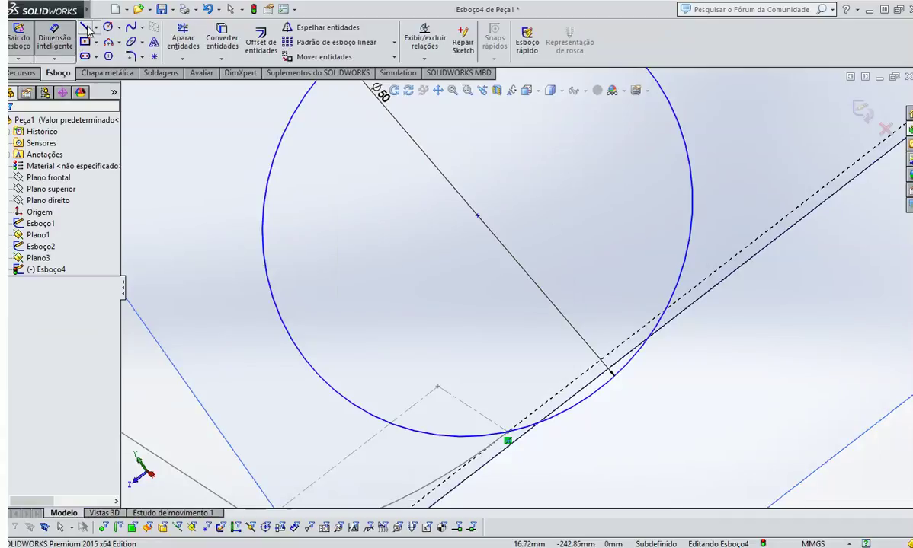
Draw a construction centerline from the quarter arc's endpoint to the circle's centre and make it vertical
left_click(96, 27)
left_click(110, 54)
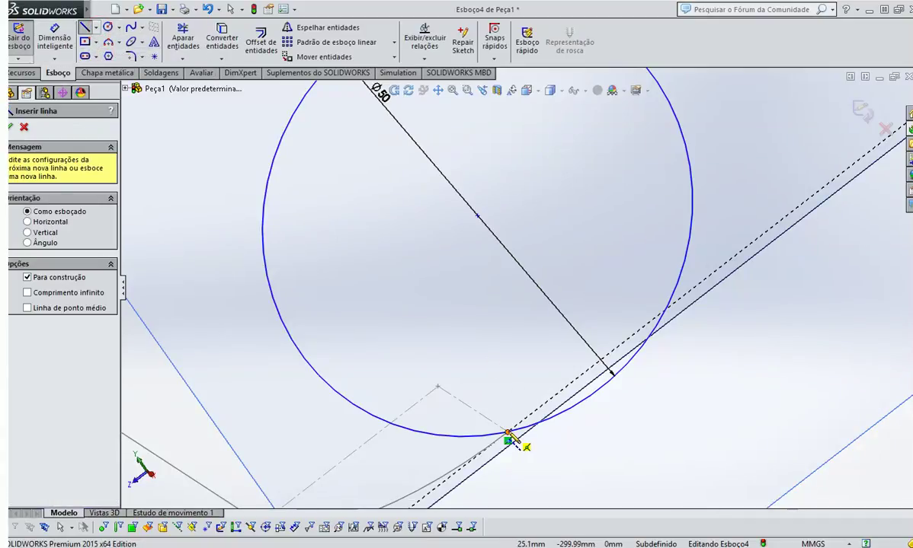
left_click(508, 433)
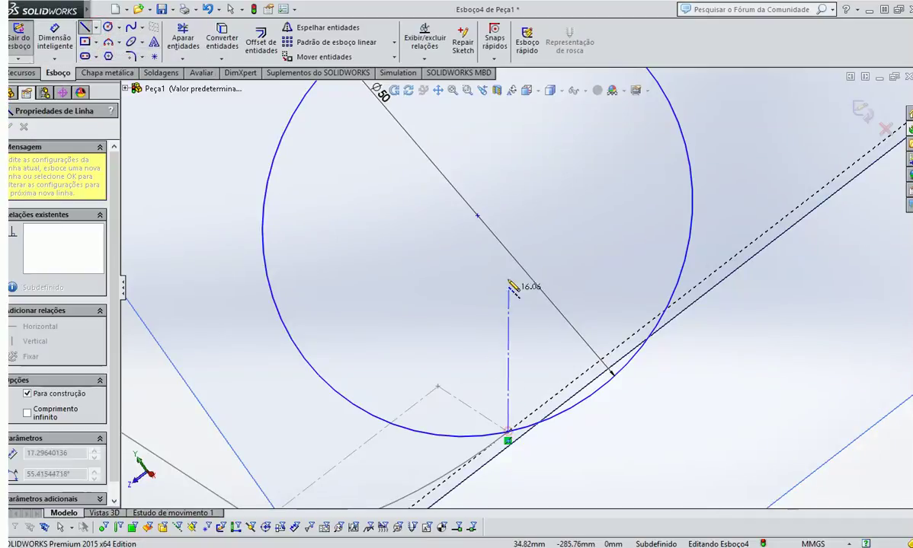
left_click(479, 218)
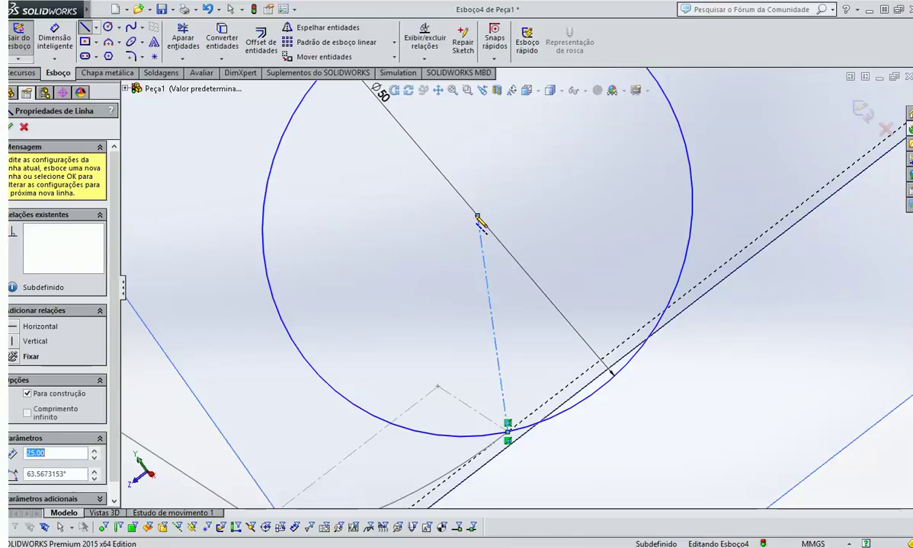
key("Escape")
left_click(488, 274)
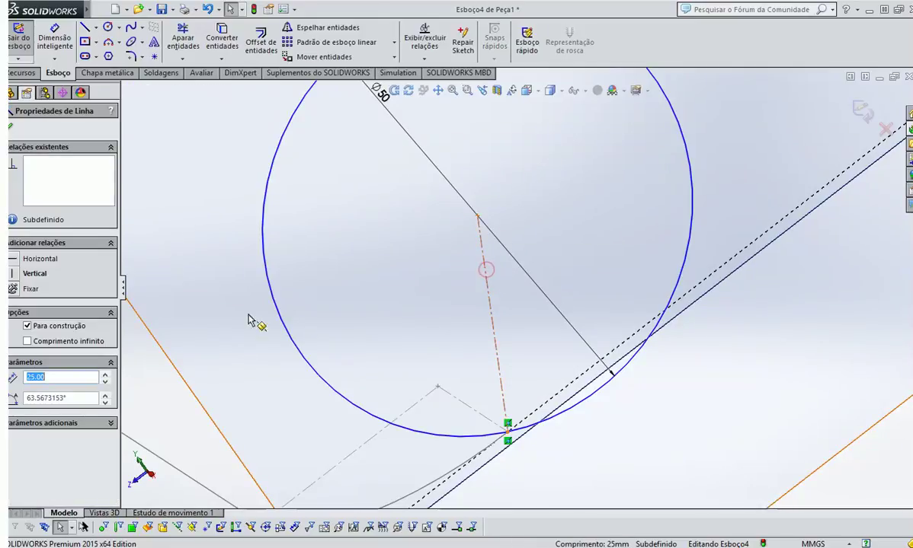
left_click(15, 276)
Draw a horizontal 25 mm construction centerline from the circle's centre to its edge on the side away from the serpentine
scroll(586, 344, "up", 8)
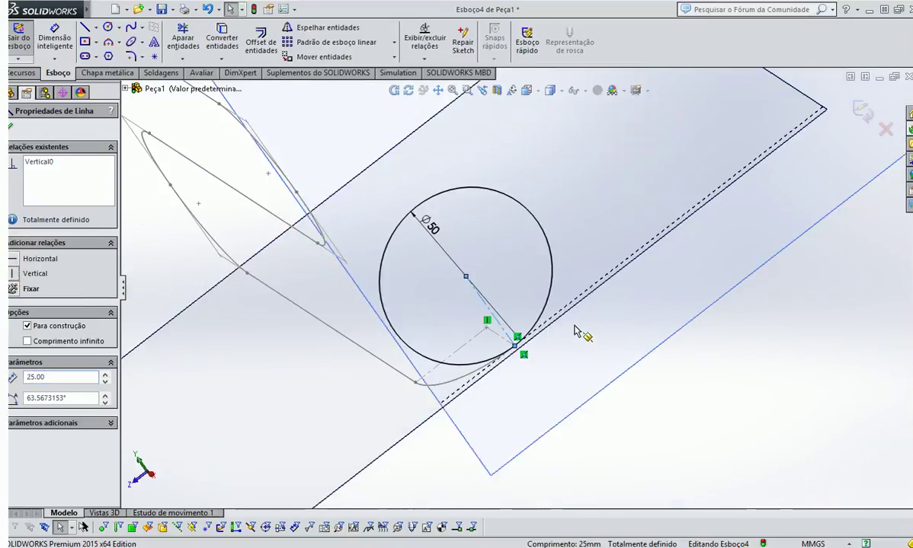
left_click(528, 91)
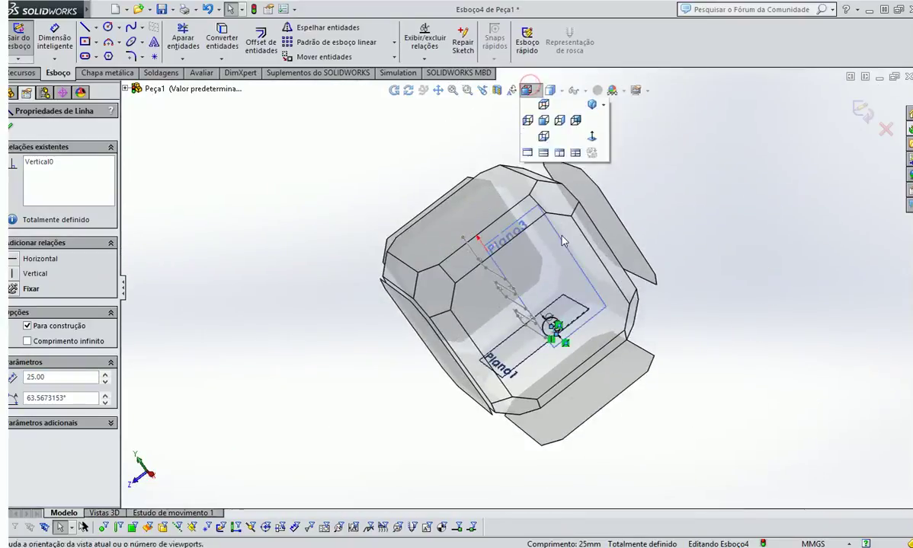
left_click(558, 288)
scroll(542, 491, "down", 6)
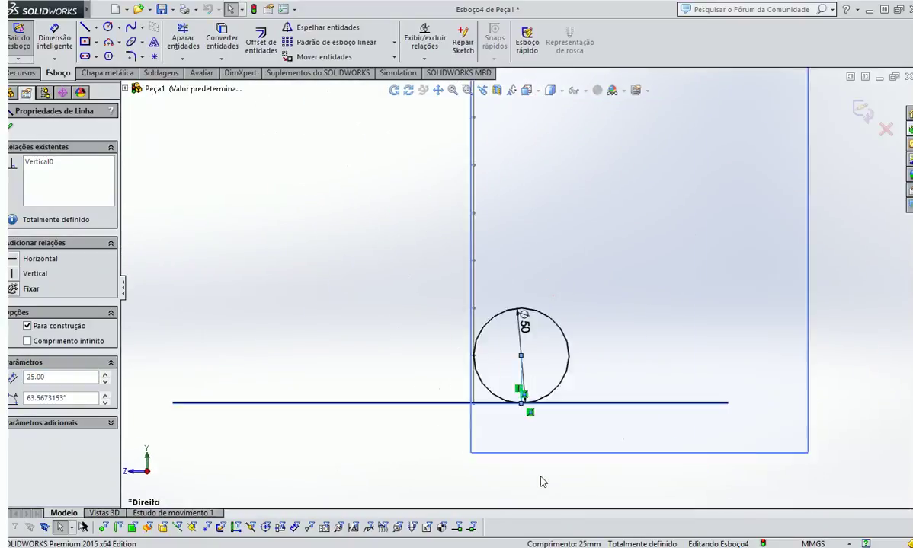
middle_click_drag(488, 322, 512, 425)
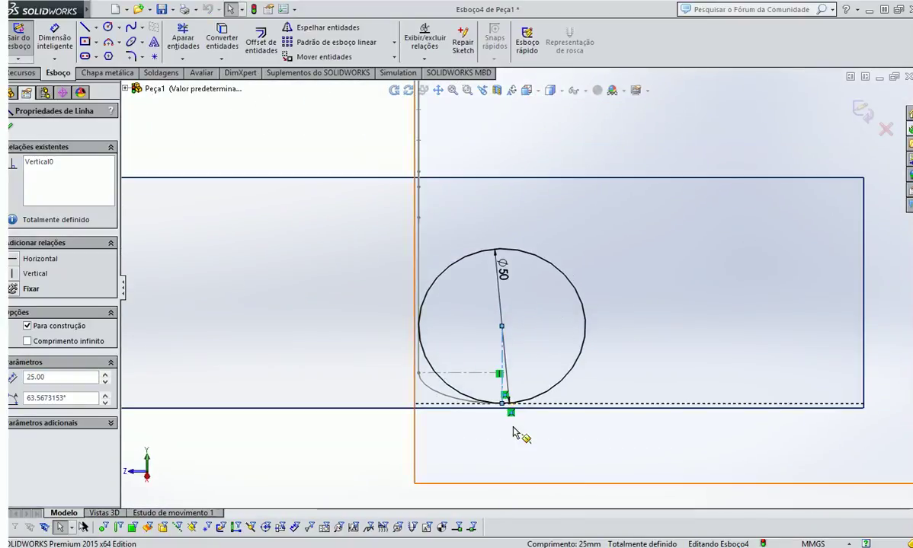
scroll(508, 422, "down", 6)
scroll(514, 395, "up", 3)
scroll(517, 396, "up", 2)
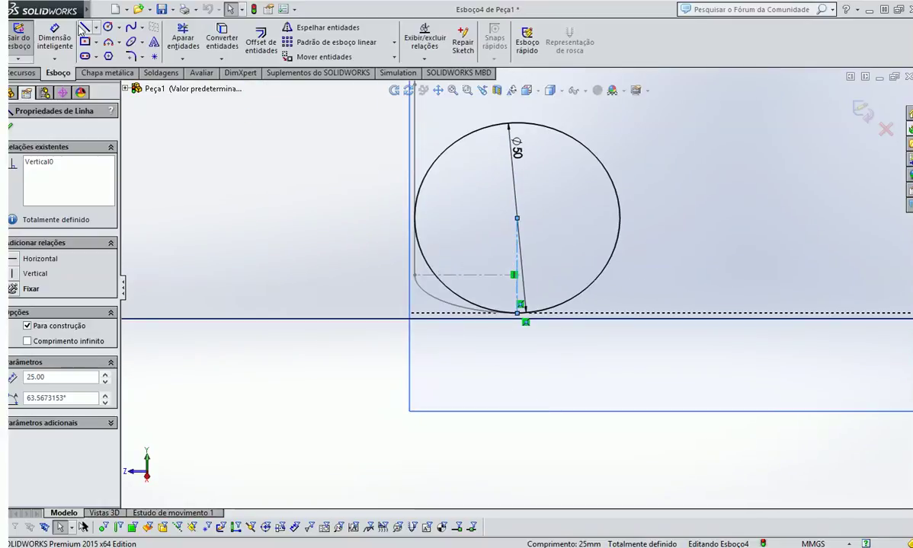
left_click(85, 27)
left_click(96, 27)
left_click(126, 59)
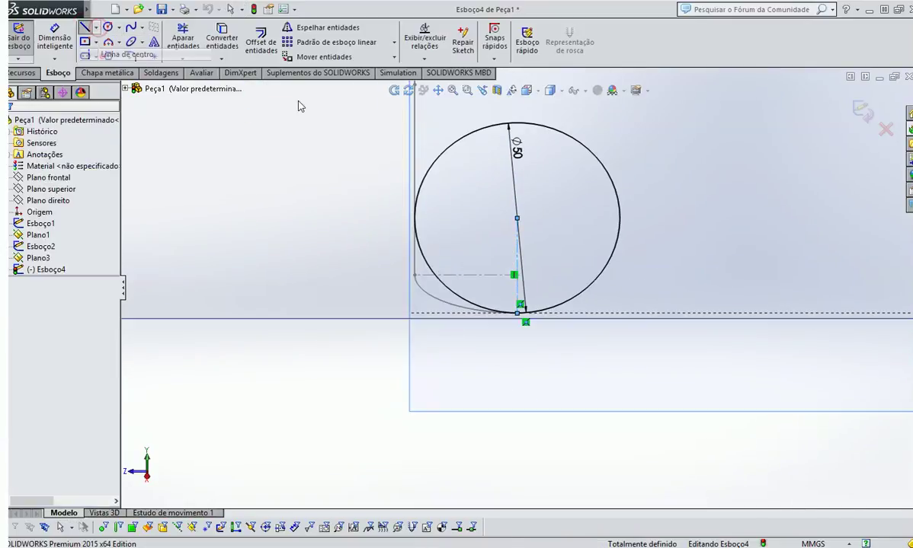
left_click(518, 219)
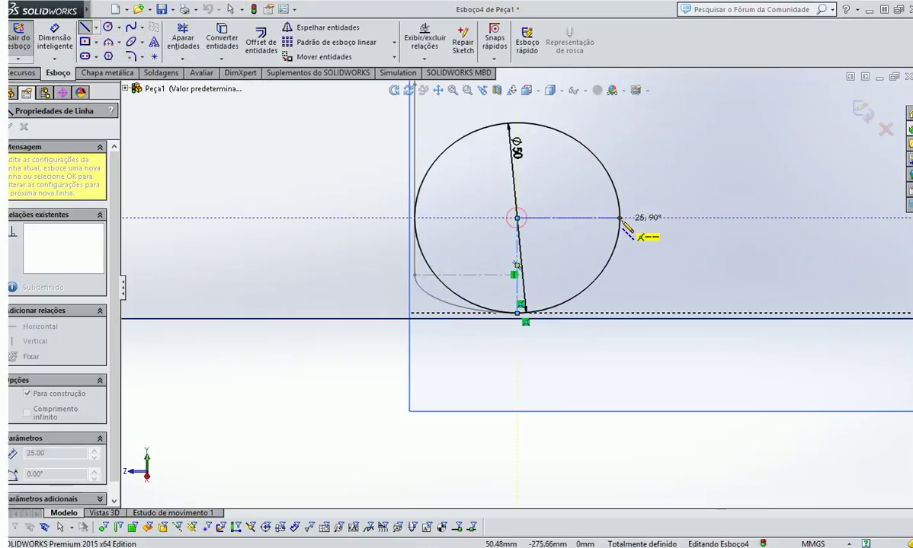
double_click(618, 218)
Trim the circle to leave only the lower quarter arc between the two construction centerlines
left_click(183, 40)
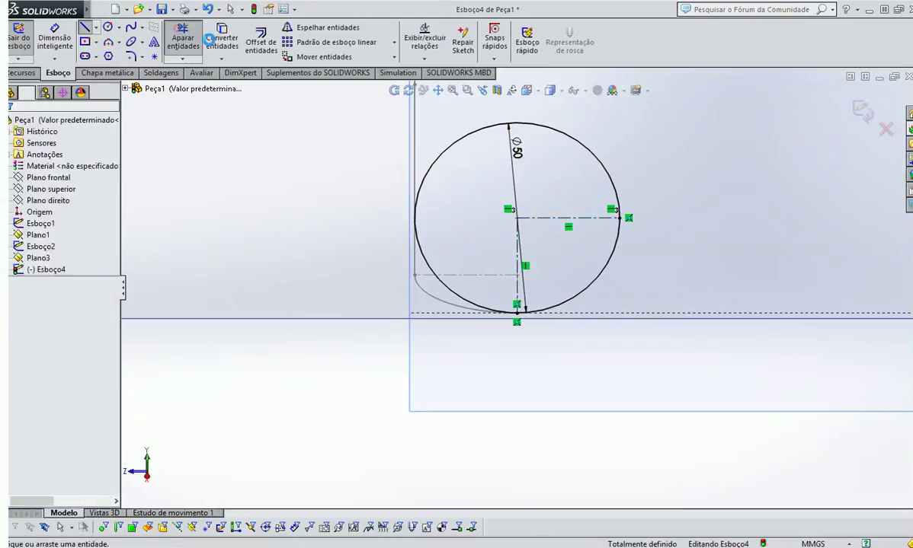
left_click(575, 140)
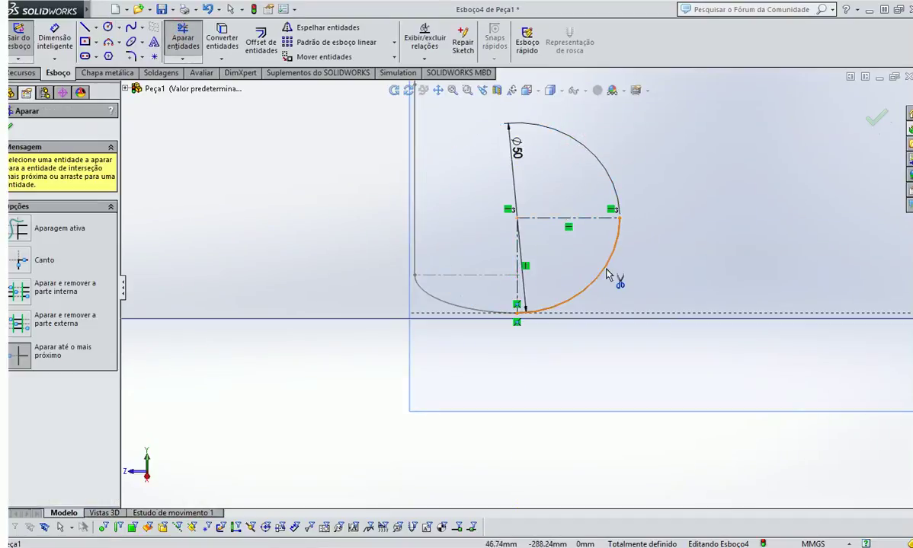
mouse_move(617, 259)
middle_mouse_down()
mouse_move(628, 265)
mouse_move(636, 356)
mouse_move(616, 261)
middle_mouse_up()
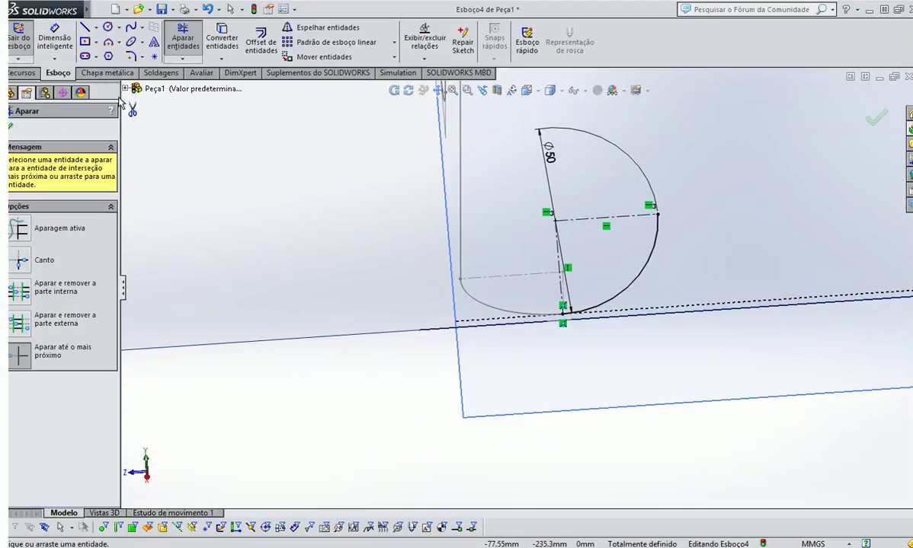
Draw a vertical line from the new quarter arc's outer end upward to about 53 mm above the origin
left_click(84, 27)
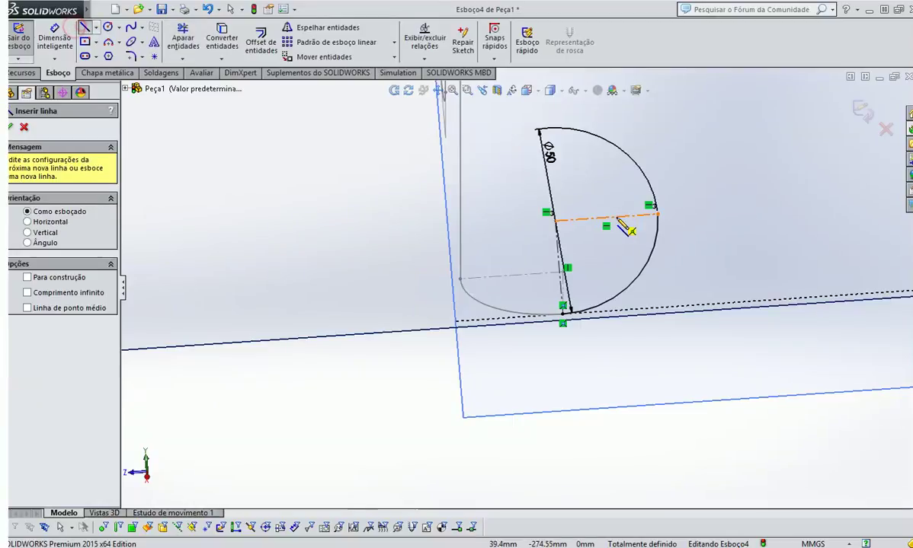
left_click(657, 216)
scroll(640, 270, "up", 9)
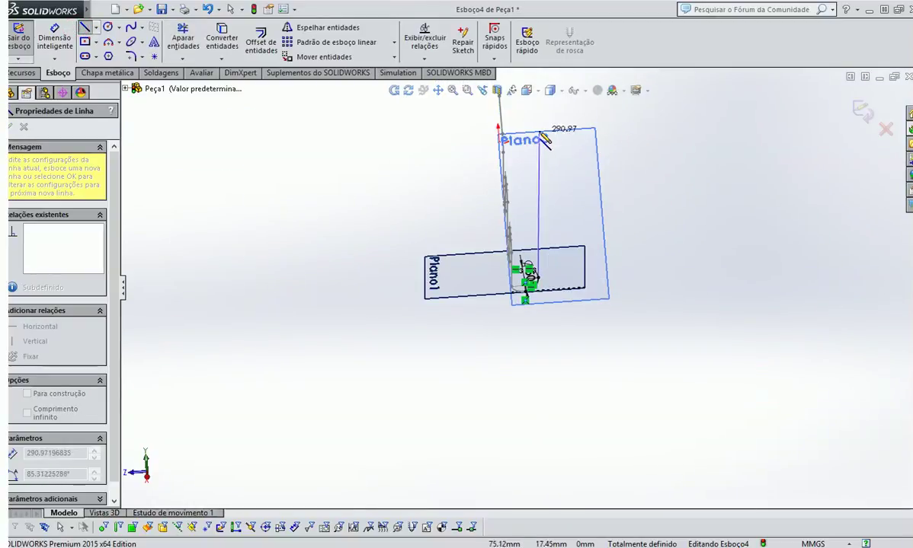
left_click(526, 114)
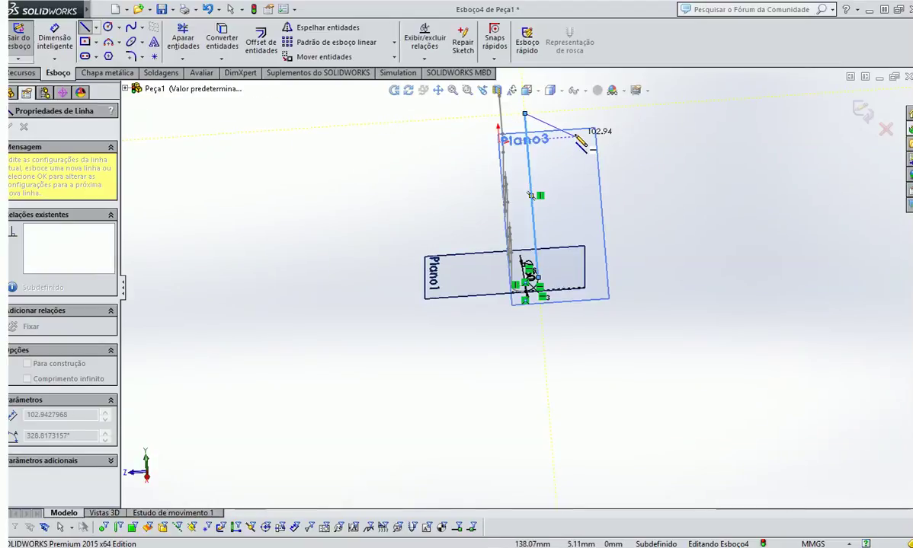
key("Escape")
scroll(531, 107, "down", 2)
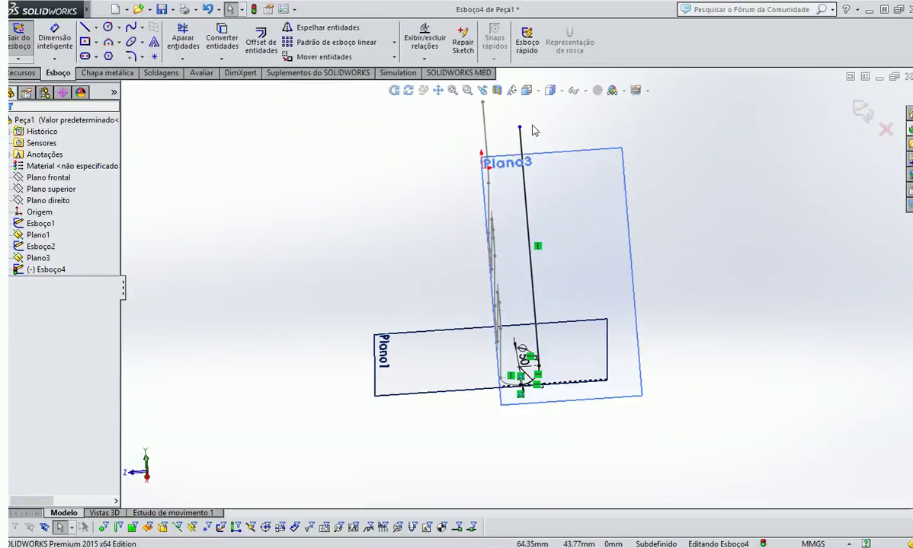
Try to make the vertical line's upper endpoint coincident with the origin, and undo that relation
middle_click_drag(528, 114, 565, 136)
left_click(565, 133)
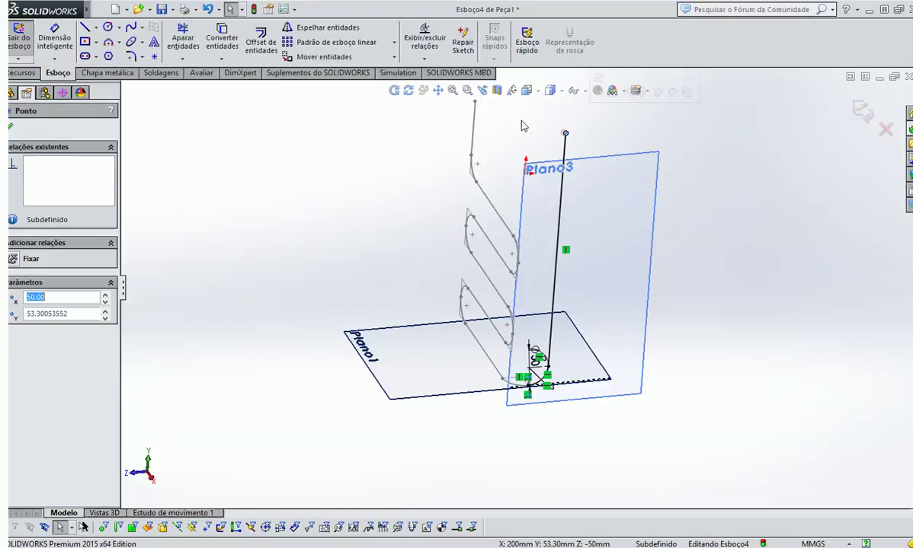
left_click(475, 102, "ctrl")
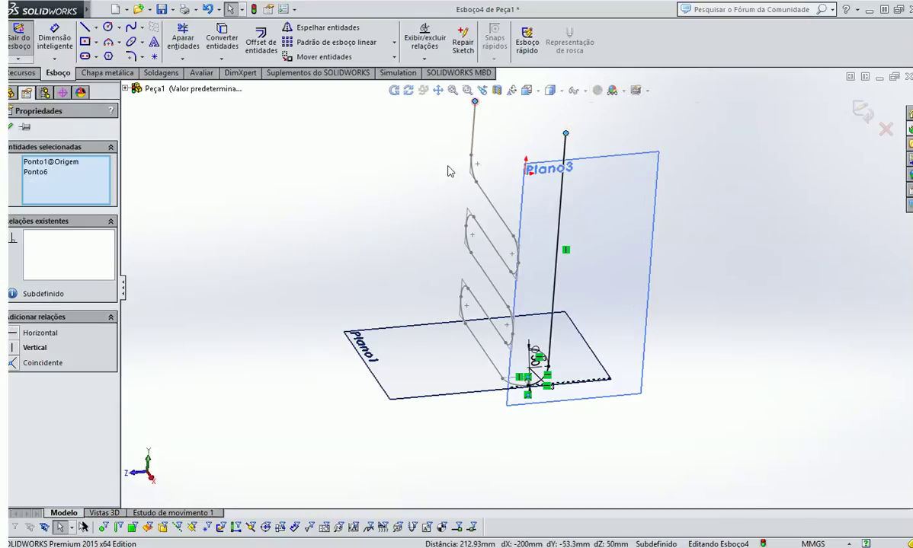
left_click(11, 364)
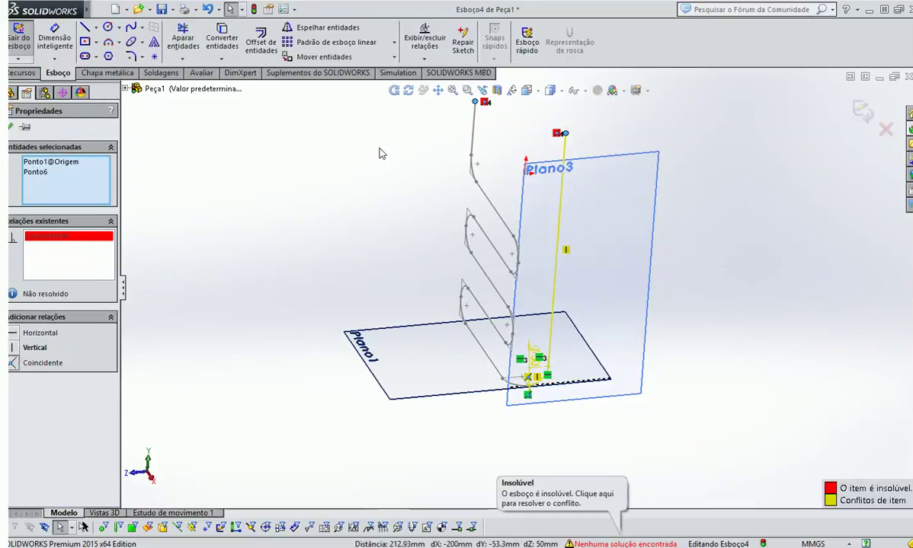
key("ctrl+z")
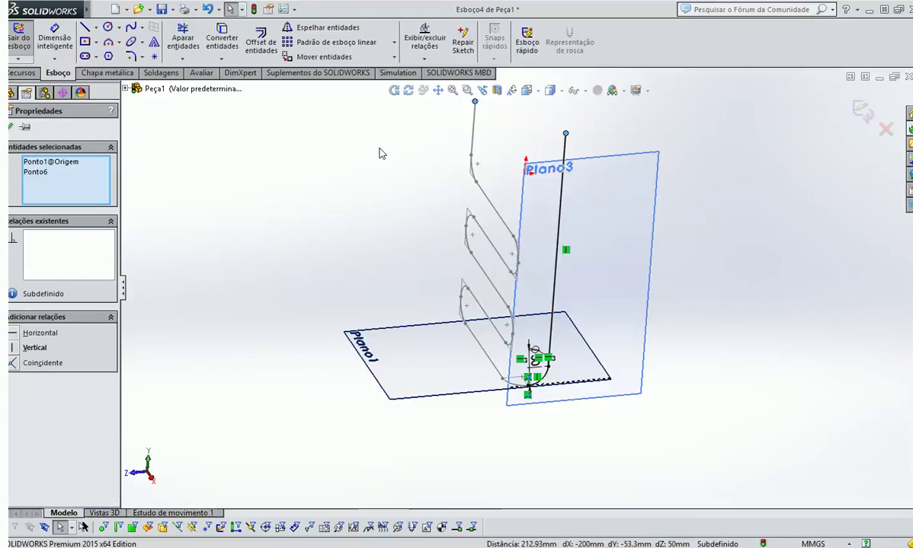
Try a vertical relation between the line's upper endpoint and the origin, and apply a horizontal relation instead
left_click(17, 349)
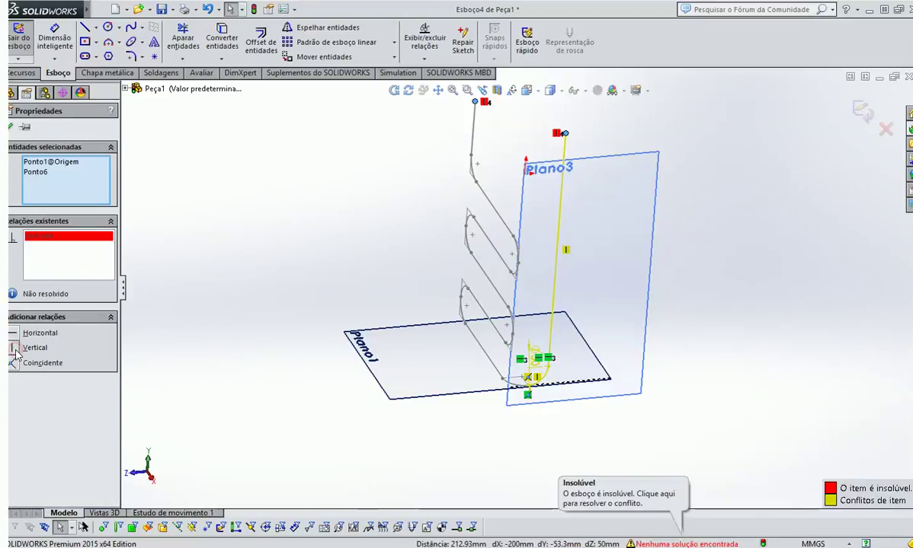
left_click(16, 335)
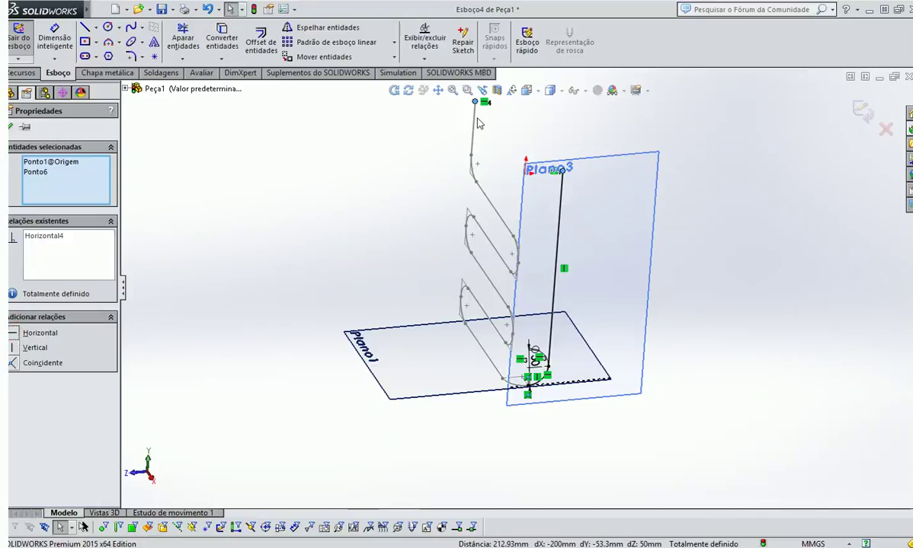
Examine where the vertical line meets the quarter arc, and view the whole sketch squarely from the right side
middle_click_drag(577, 203, 562, 179)
left_click(717, 320)
middle_click_drag(716, 320, 529, 371)
left_click(490, 270)
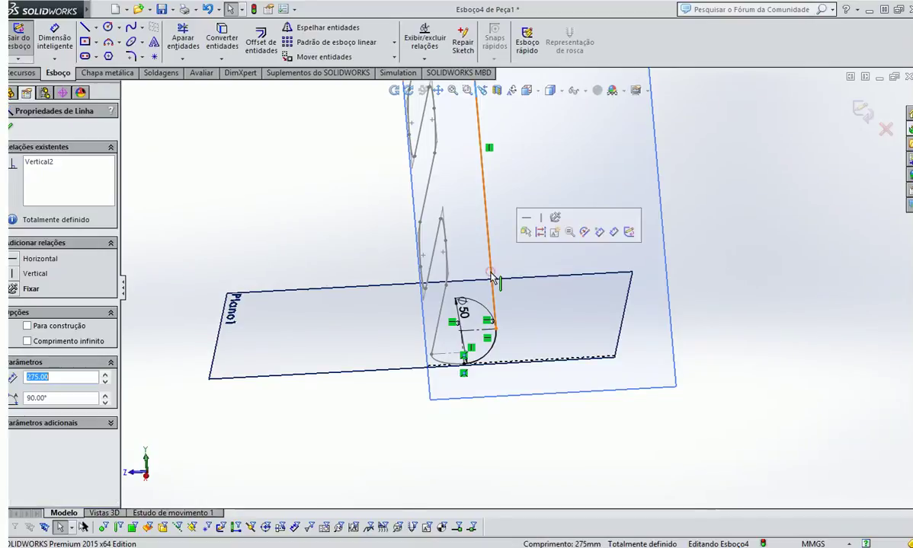
key("space")
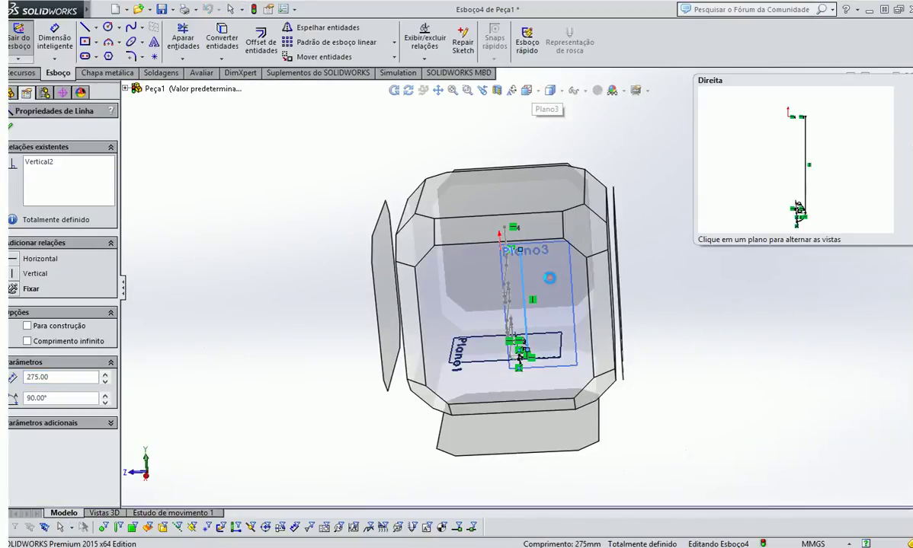
left_click(554, 327)
left_click(793, 282)
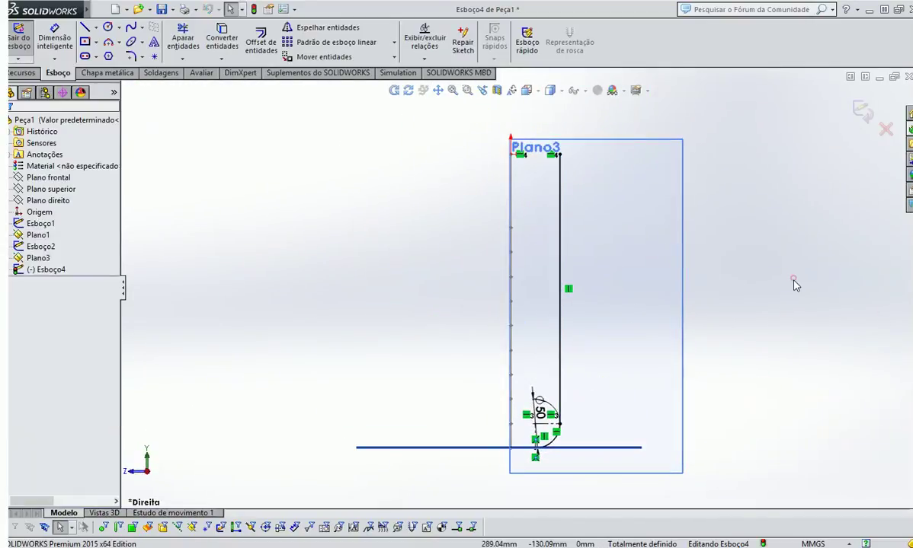
Finish the sketch containing the quarter arc and vertical line on Plano3
mouse_move(596, 401)
middle_mouse_down()
mouse_move(638, 410)
mouse_move(628, 446)
middle_mouse_up()
middle_click_drag(726, 266, 719, 274)
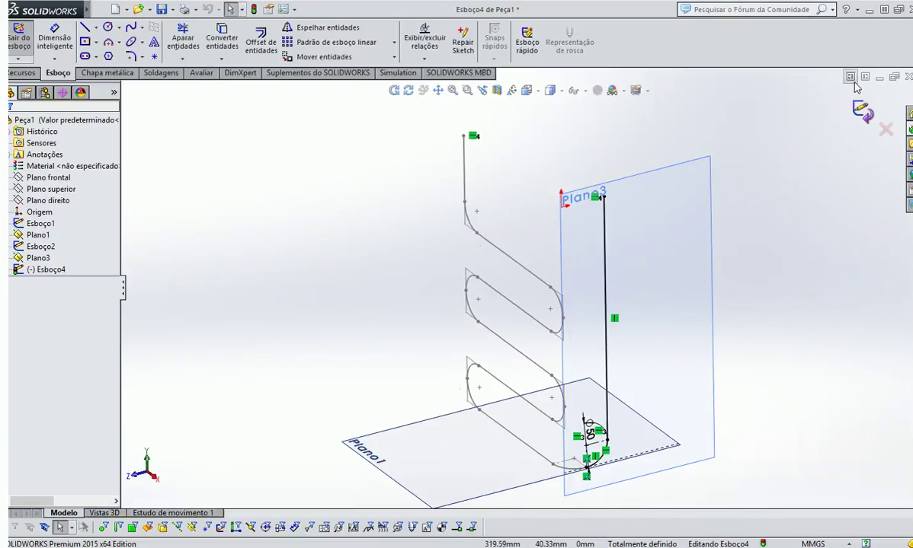
left_click(861, 111)
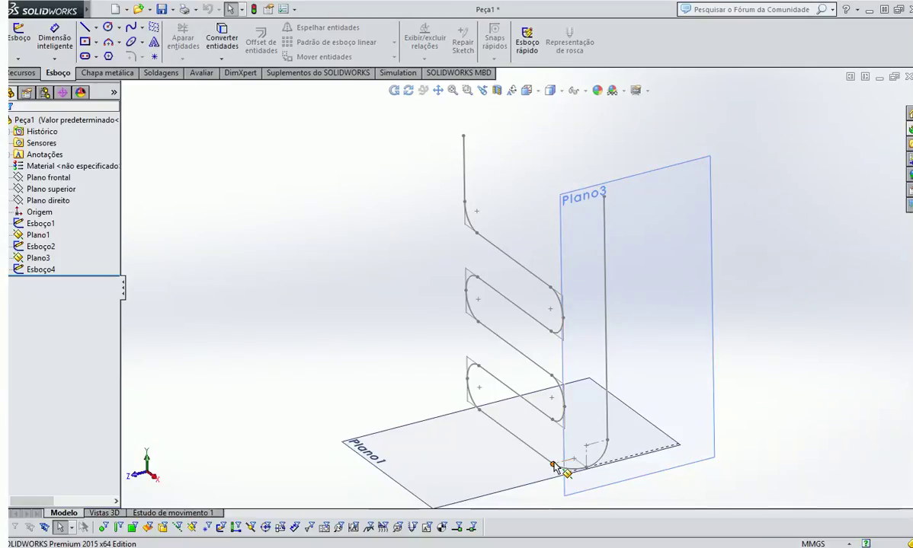
Examine the path from its upper vertical line through the quarter arcs to the outer vertical line, and show it in isometric view
left_click(462, 153)
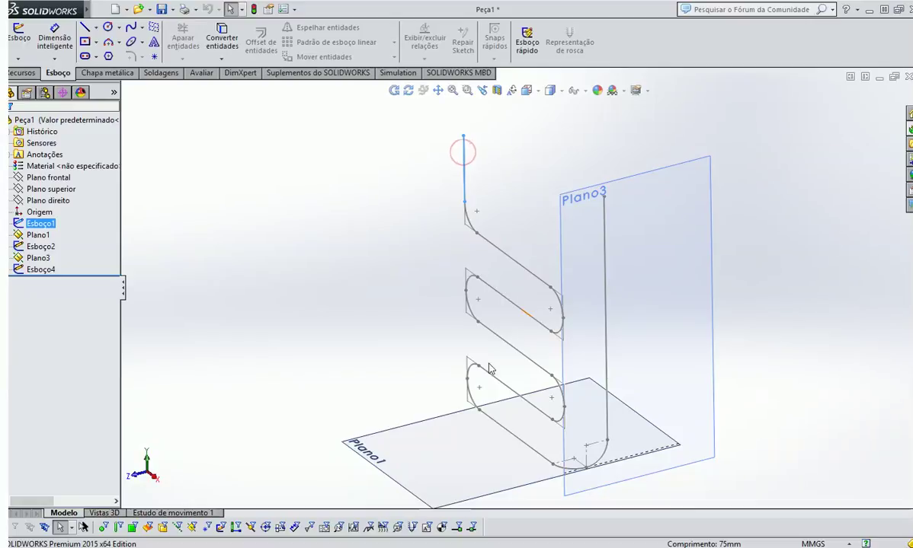
mouse_move(533, 432)
middle_mouse_down()
mouse_move(566, 404)
mouse_move(549, 421)
mouse_move(547, 397)
mouse_move(557, 523)
mouse_move(560, 509)
mouse_move(550, 413)
mouse_move(541, 536)
mouse_move(541, 421)
mouse_move(565, 379)
mouse_move(547, 362)
mouse_move(591, 397)
mouse_move(584, 352)
middle_mouse_up()
left_click(555, 370)
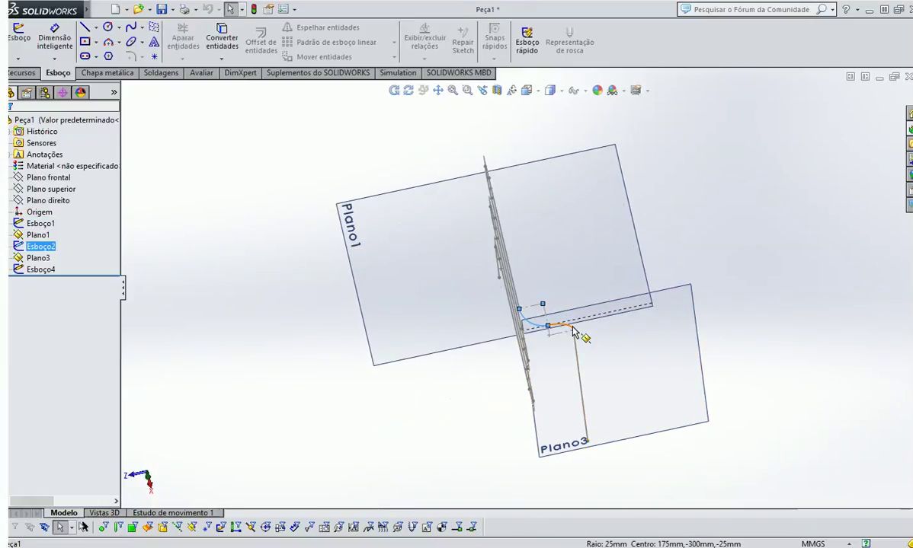
left_click(574, 343)
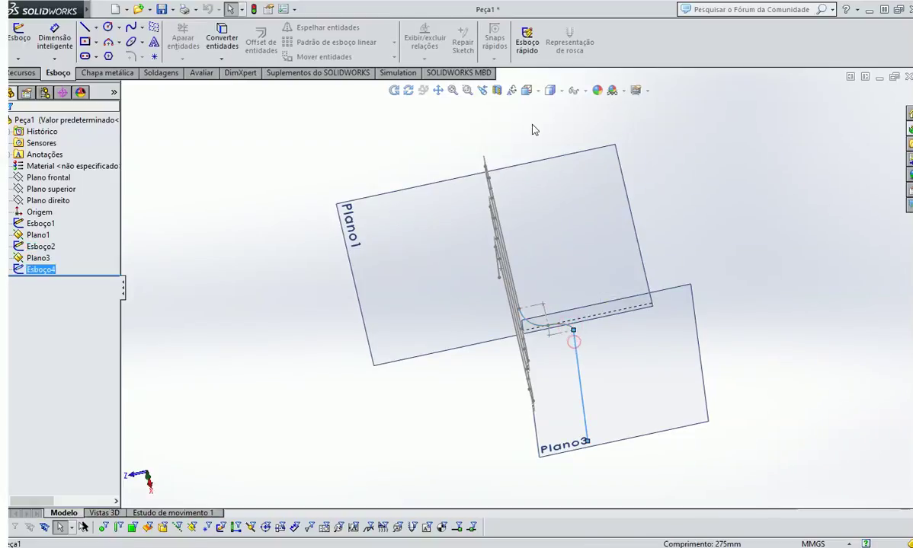
left_click(527, 90)
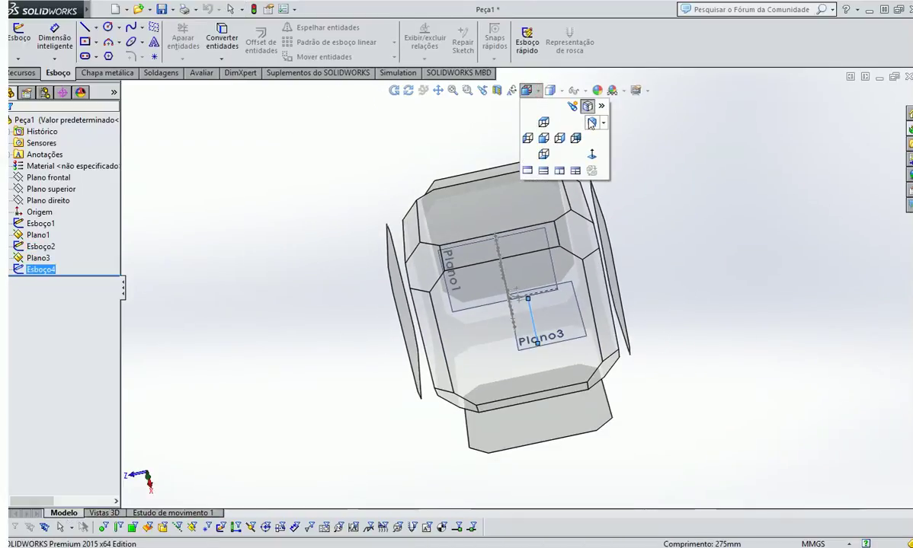
left_click(556, 117)
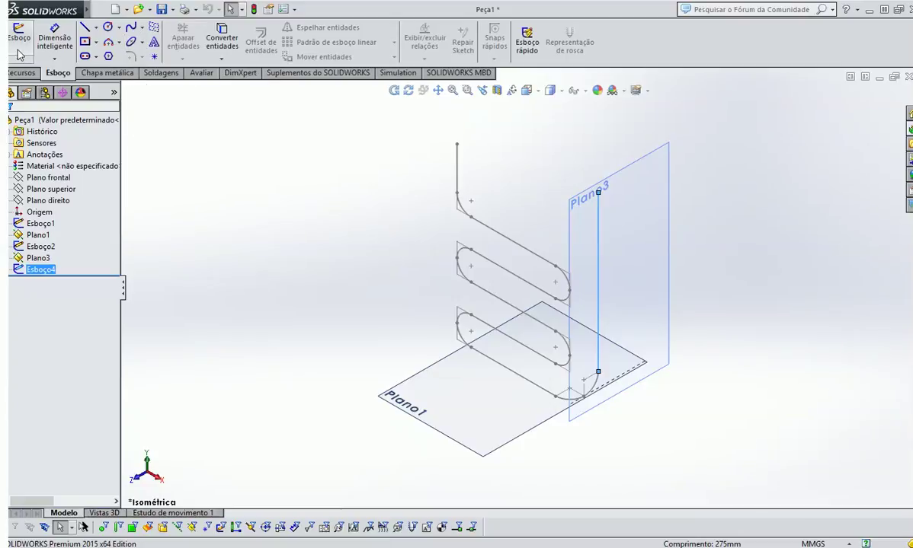
left_click(749, 402)
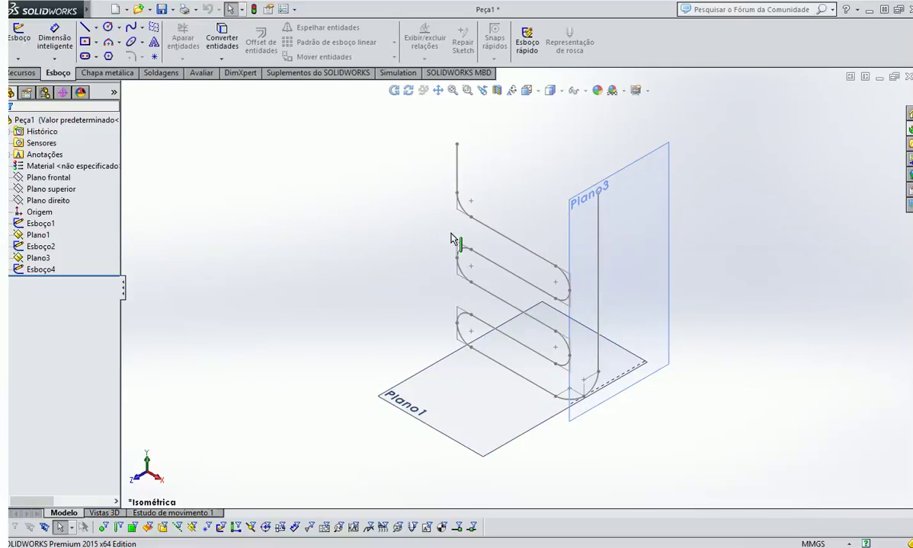
Create a reference plane parallel to Plano1 through the upper endpoint of the serpentine path's vertical line
left_click(429, 373)
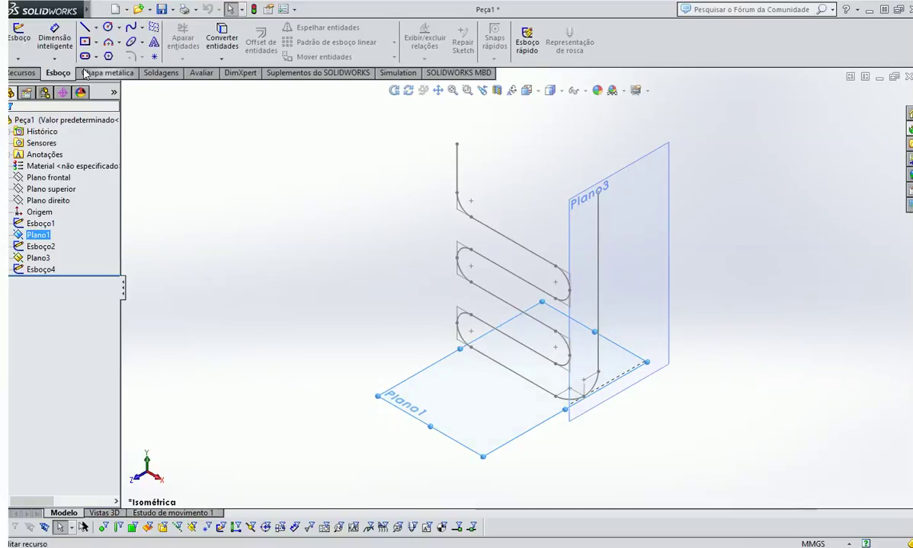
left_click(21, 72)
left_click(631, 38)
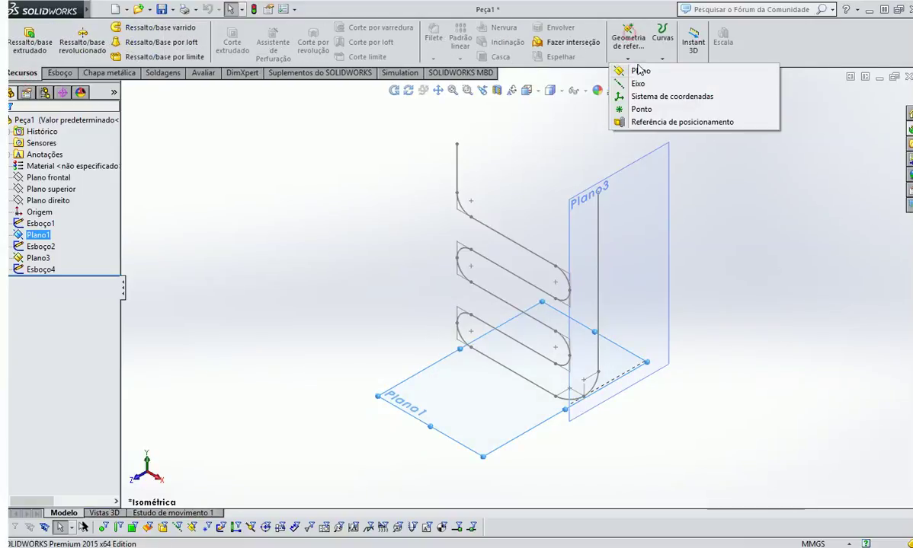
left_click(636, 69)
left_click(457, 144)
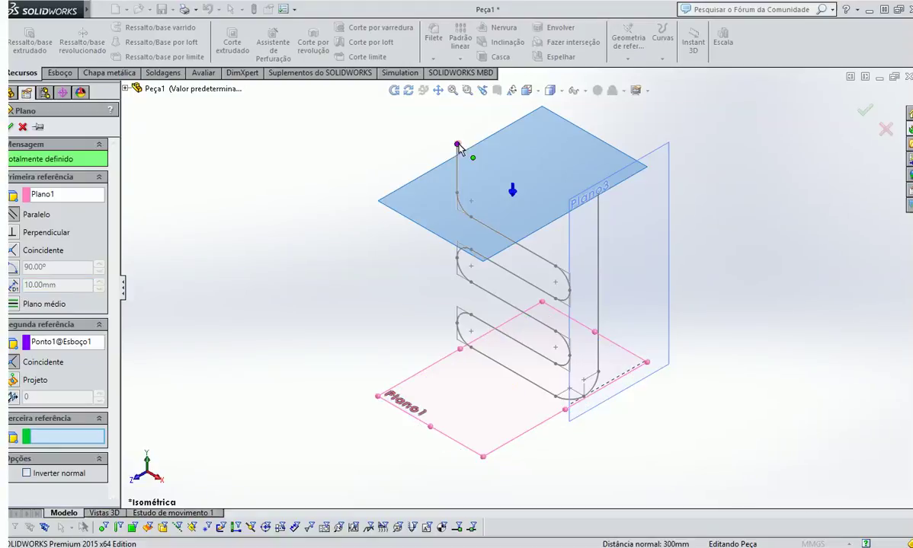
middle_click_drag(480, 199, 492, 172)
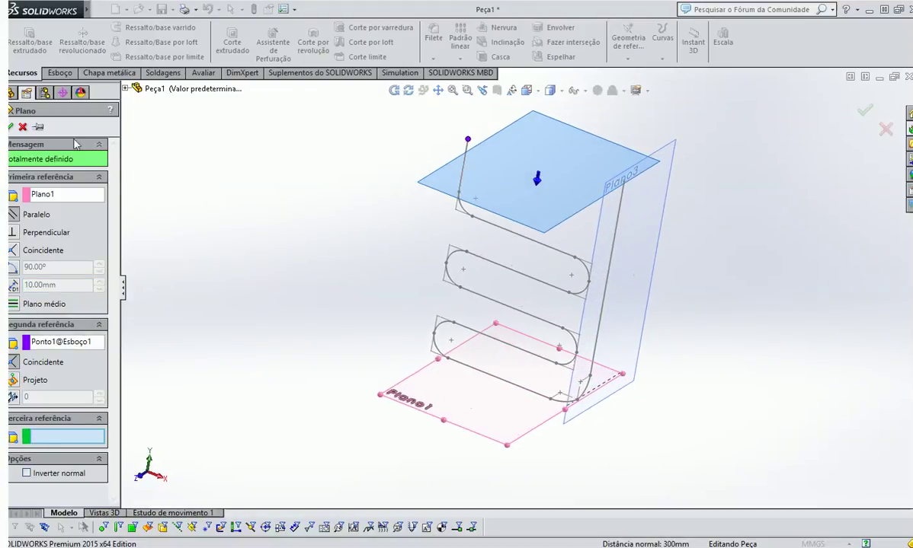
left_click(10, 128)
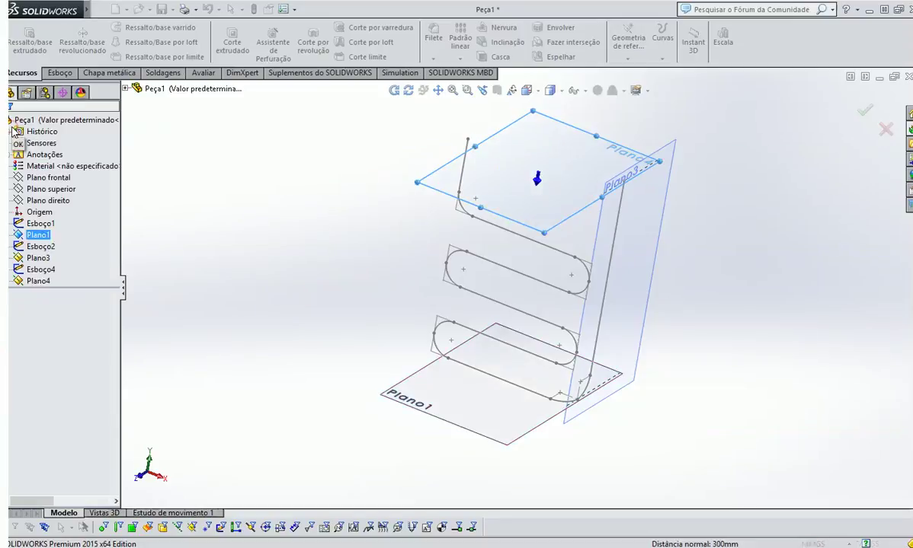
Start a sketch on the new upper plane and draw a circle of about 38 mm radius centred on the path's upper endpoint
left_click(61, 73)
left_click(18, 38)
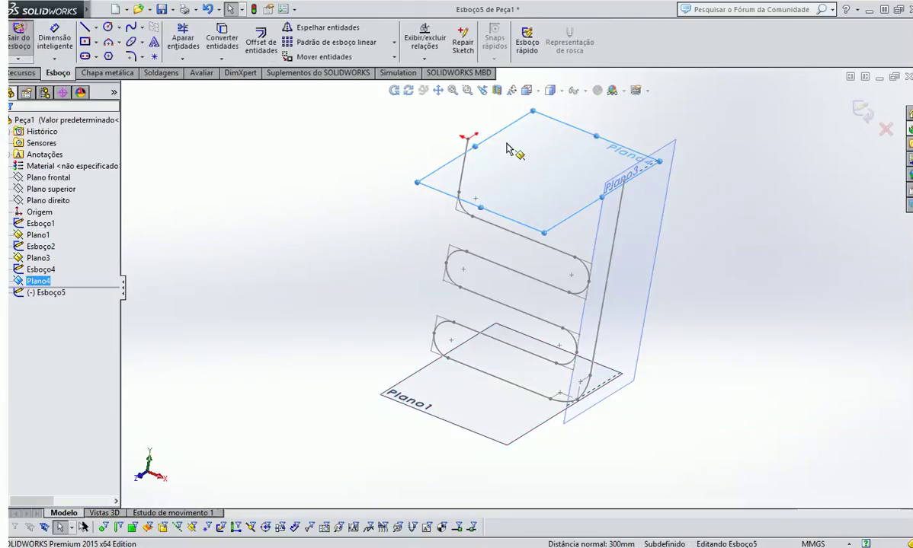
scroll(477, 135, "down", 5)
scroll(477, 136, "down", 3)
left_click(107, 27)
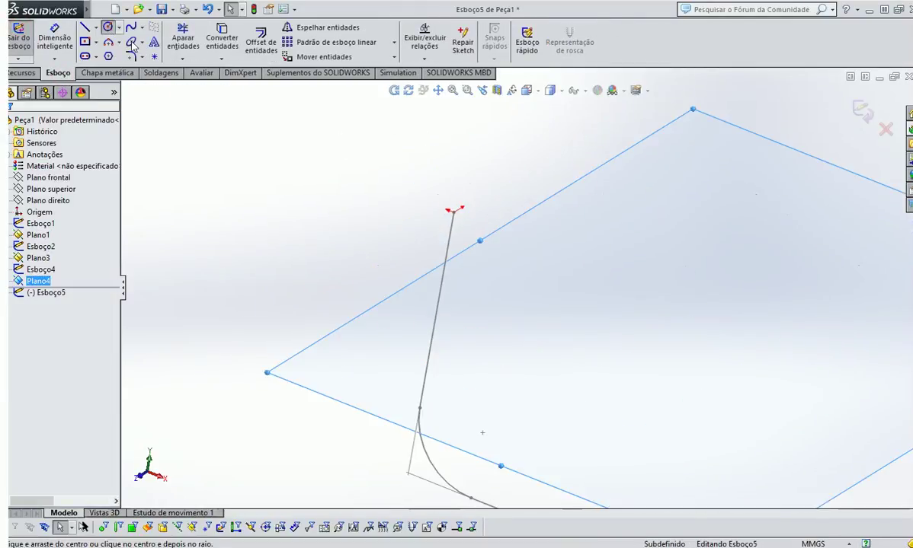
left_click(454, 211)
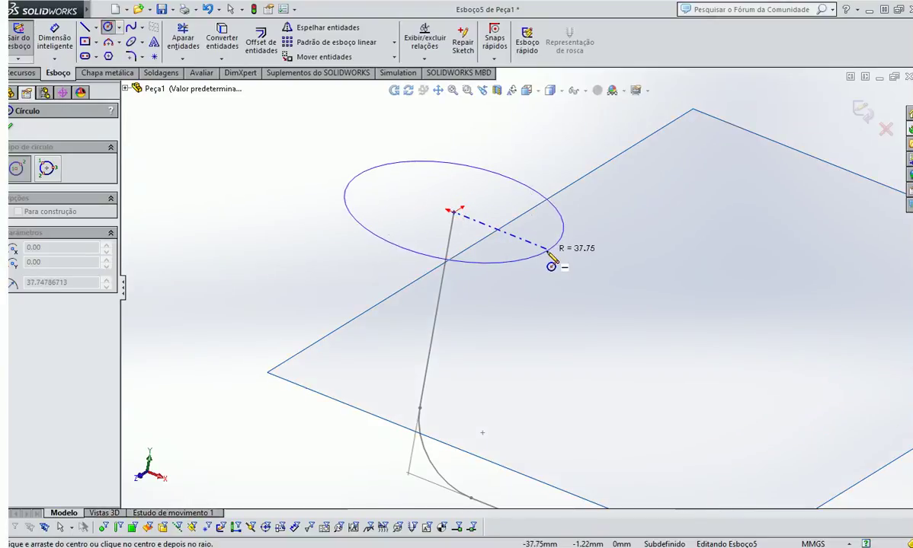
left_click(547, 250)
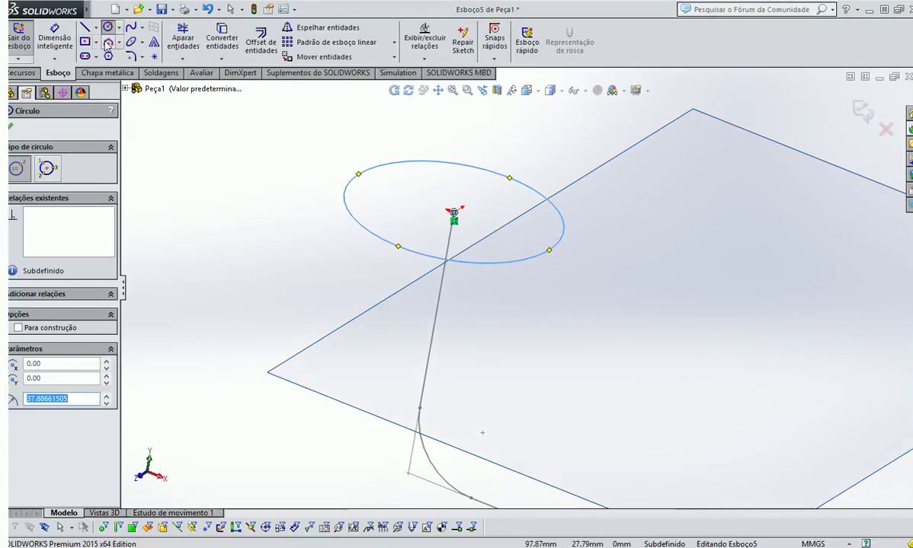
Dimension the circle's diameter to 15 mm and finish the profile sketch
left_click(55, 38)
left_click(363, 178)
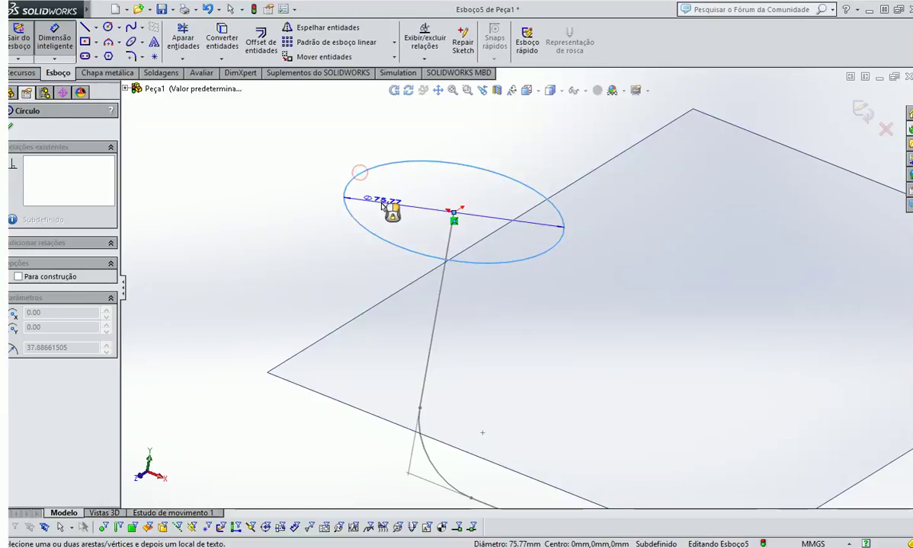
left_click(377, 198)
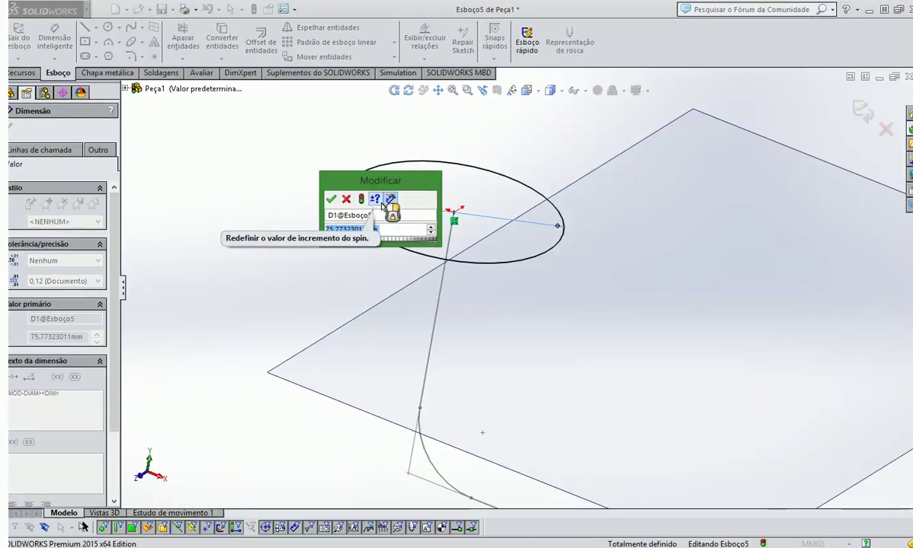
type("15")
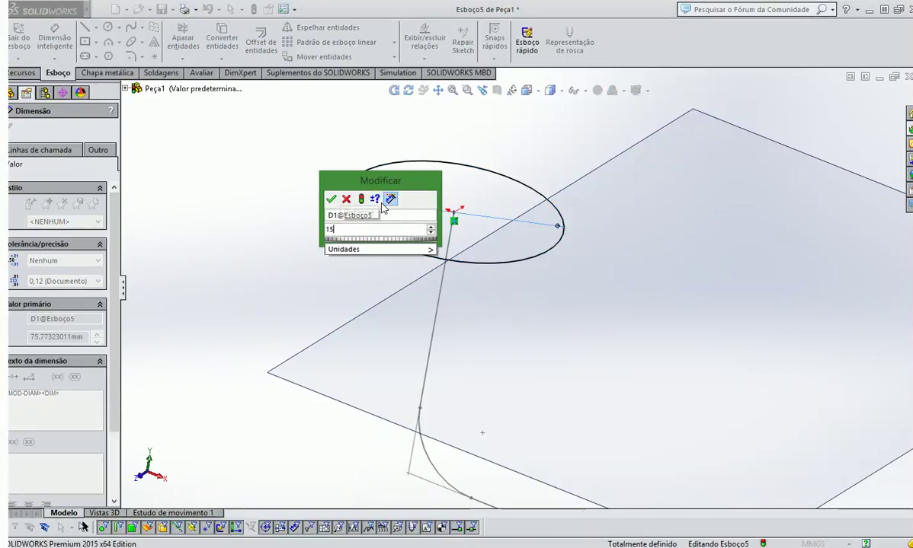
key("Return")
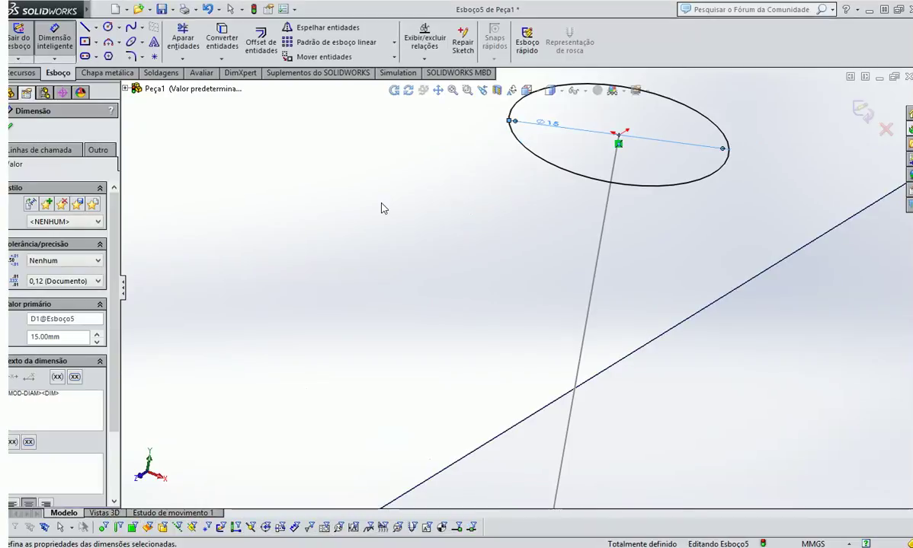
scroll(518, 288, "up", 6)
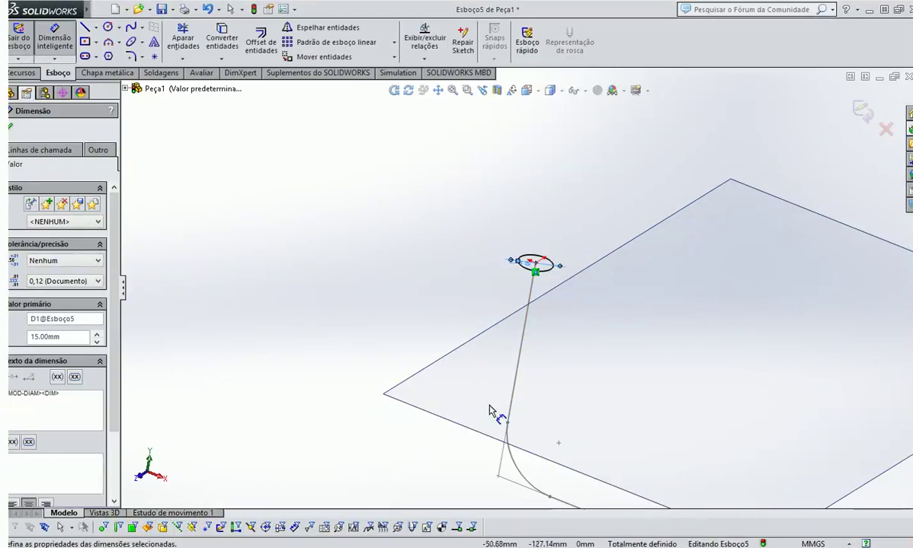
scroll(518, 380, "up", 4)
scroll(648, 316, "down", 3)
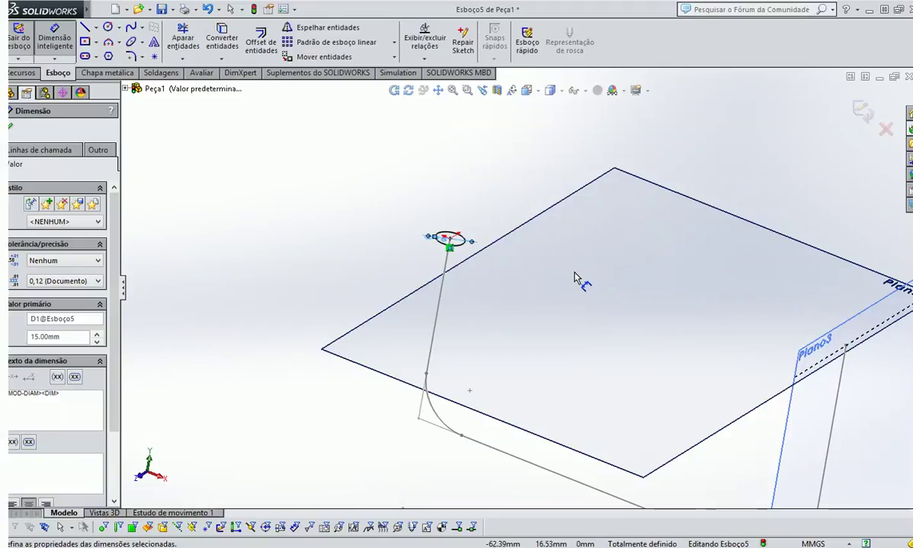
left_click(860, 111)
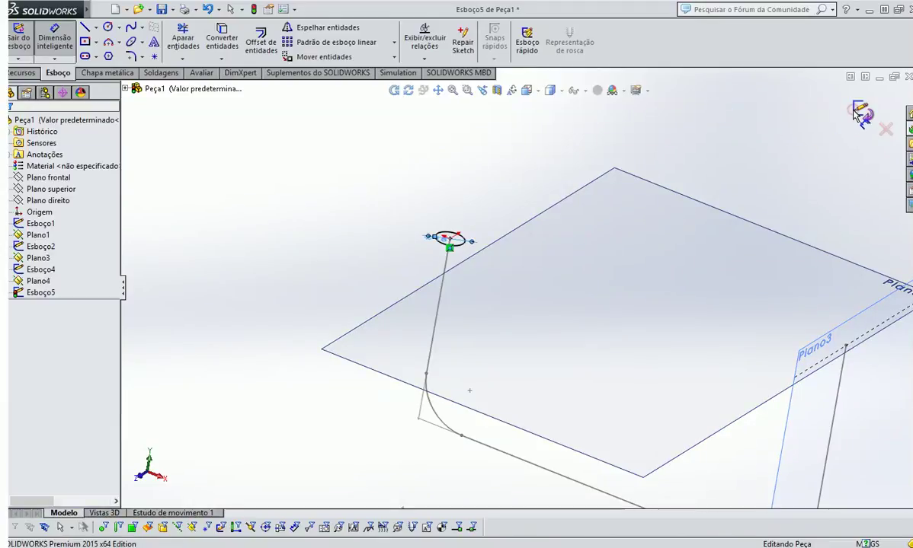
scroll(533, 278, "up", 3)
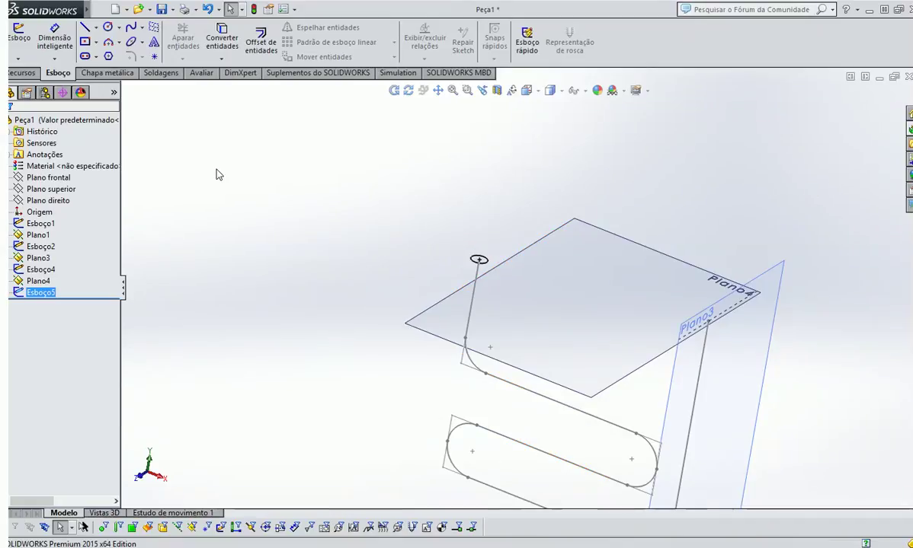
left_click(215, 169)
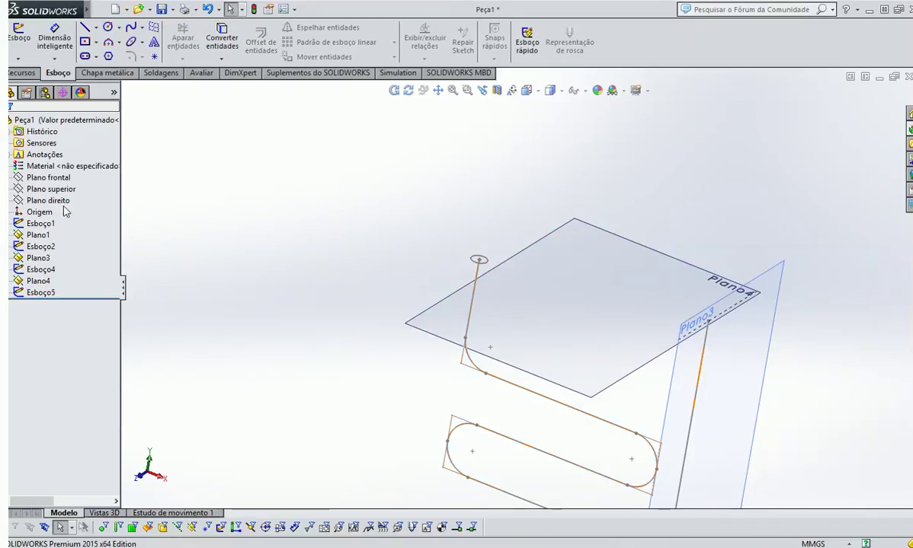
left_click(336, 180)
left_click(49, 235)
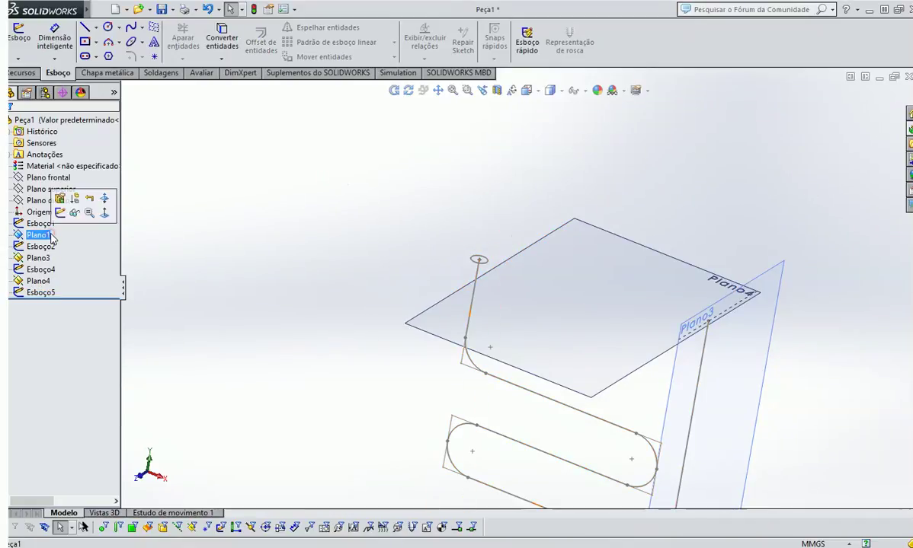
left_click(46, 259, "ctrl")
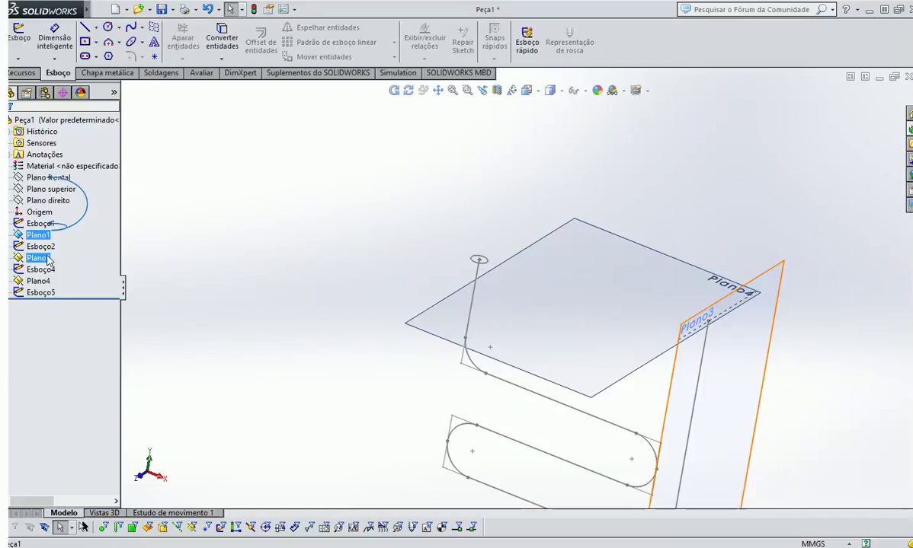
left_click(46, 281, "shift")
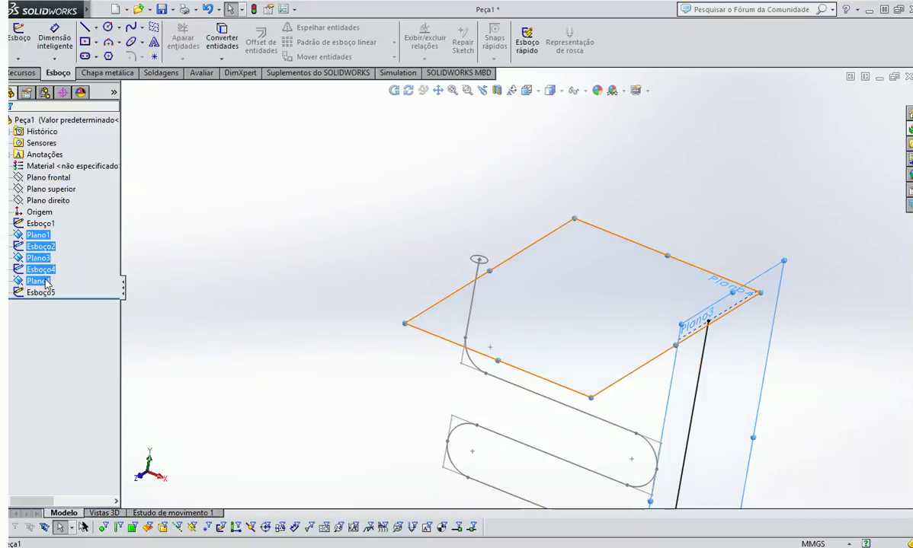
left_click(248, 282)
left_click(35, 259)
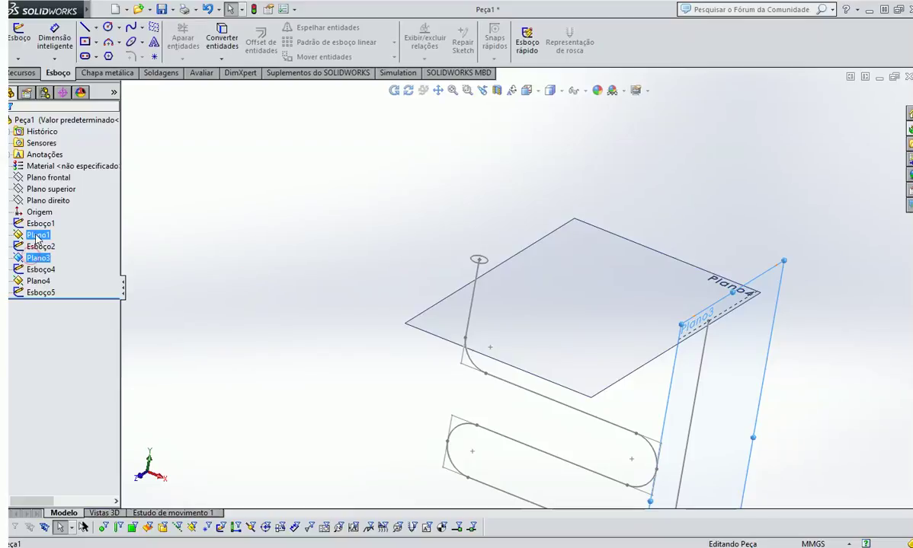
left_click(36, 236, "ctrl")
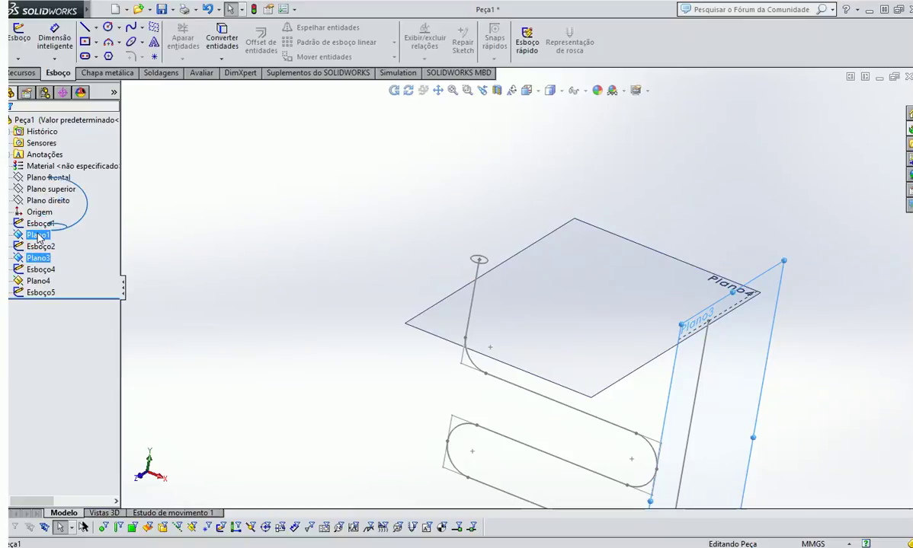
left_click(284, 251)
left_click(32, 234)
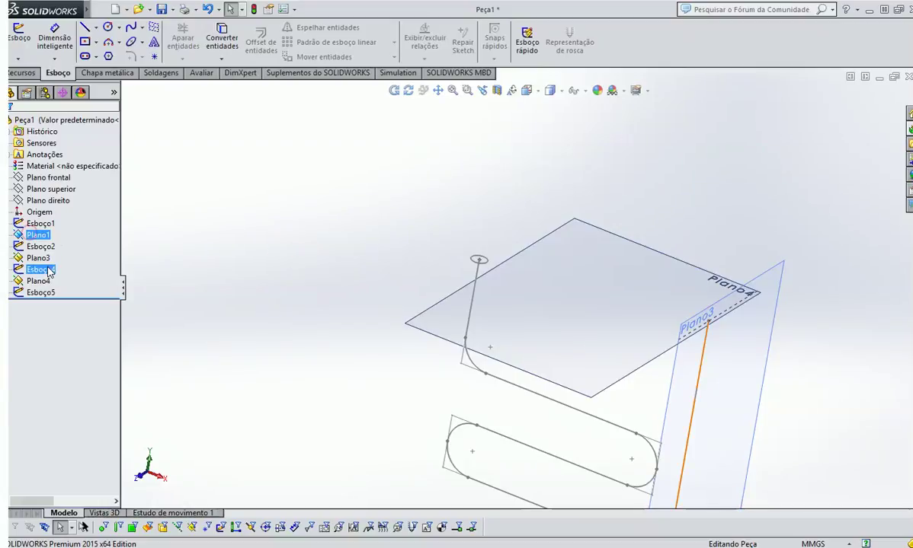
left_click(37, 258, "shift")
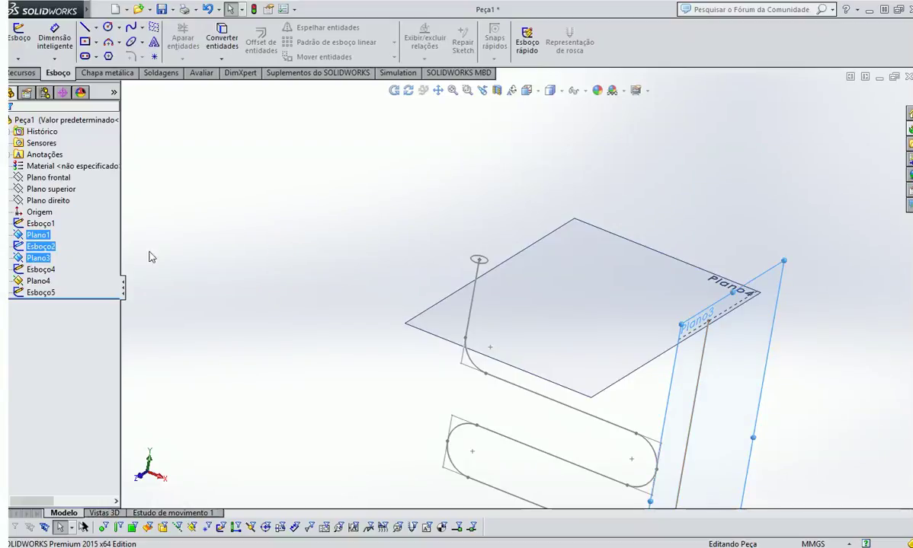
left_click(221, 254)
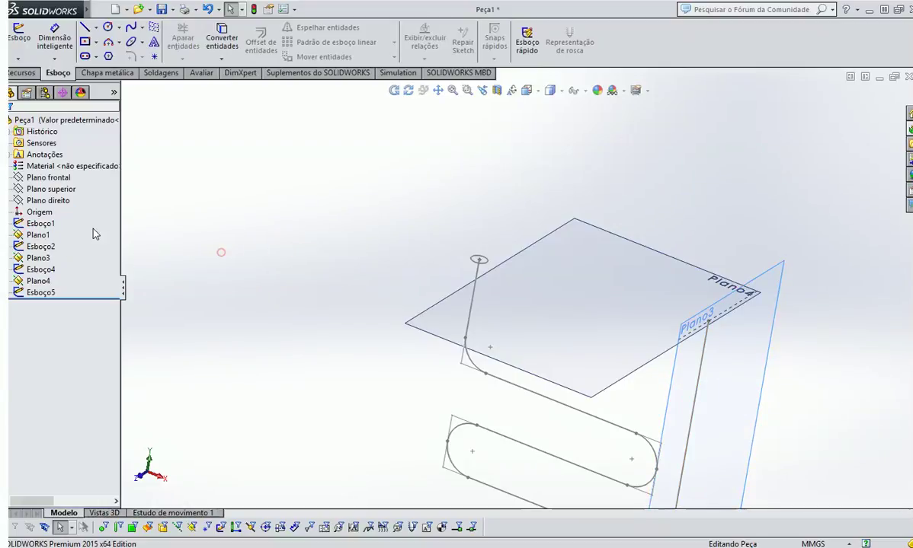
Hide the reference planes Plano1 and Plano3 and show the whole path in isometric view
left_click(34, 237)
left_click(38, 259, "shift")
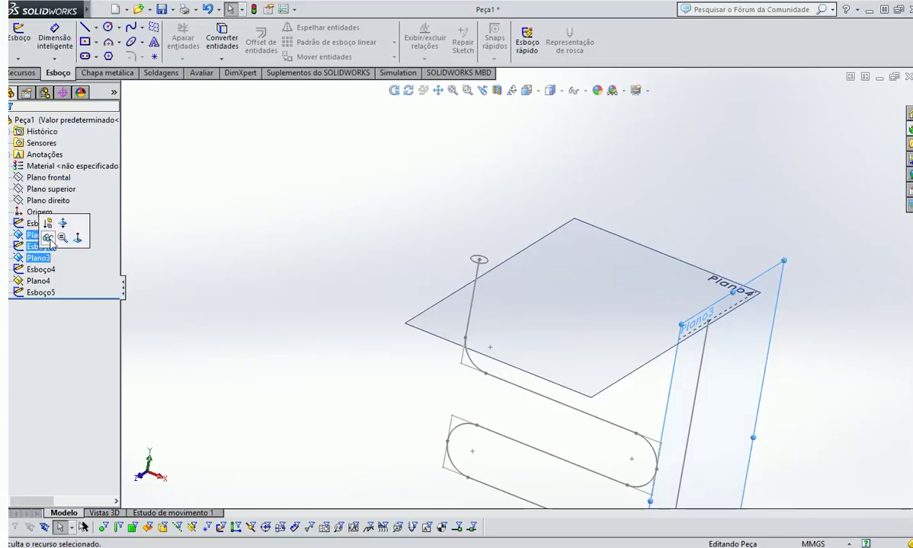
left_click(48, 239)
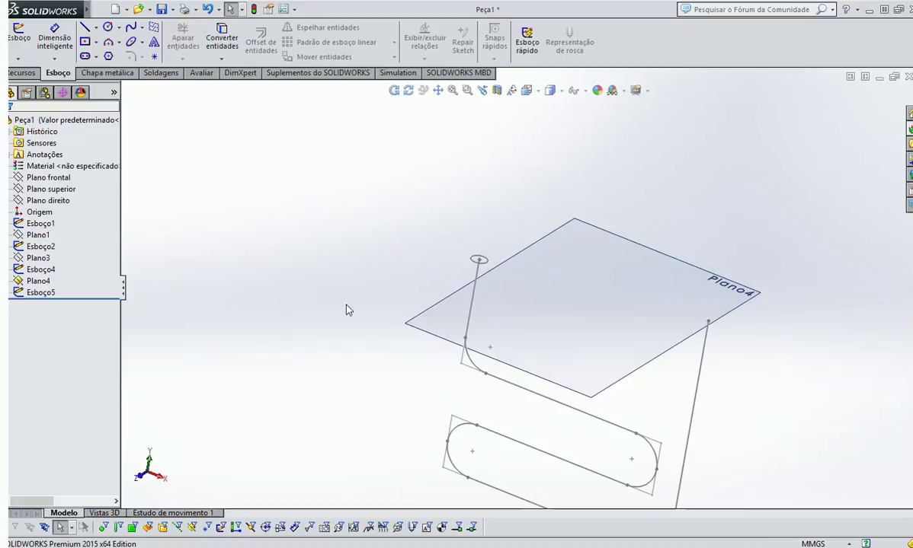
left_click(526, 90)
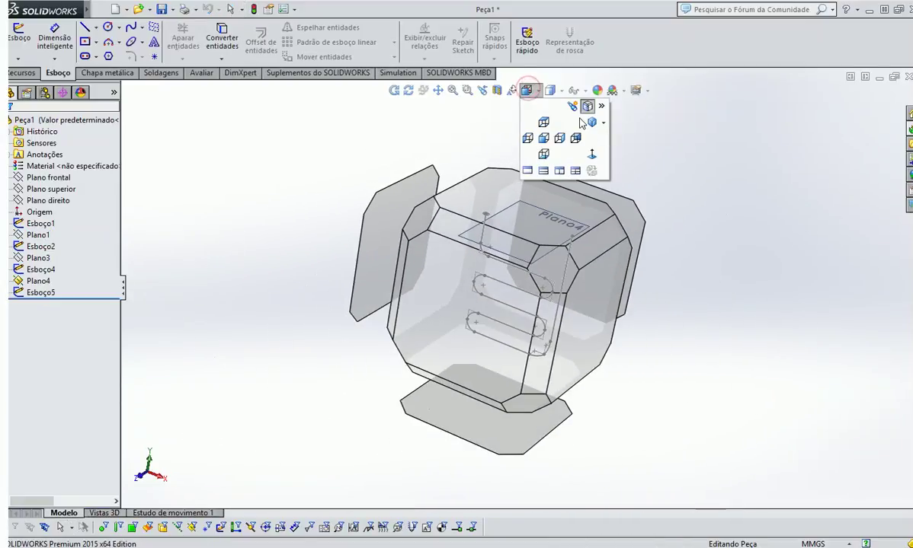
left_click(592, 123)
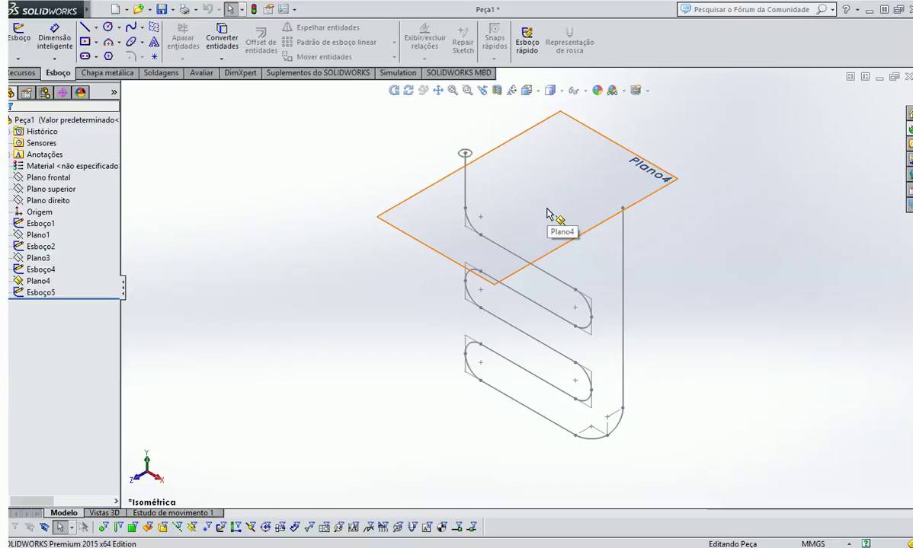
Sweep the 15 mm circular profile along the serpentine path to create the solid tube
left_click(29, 73)
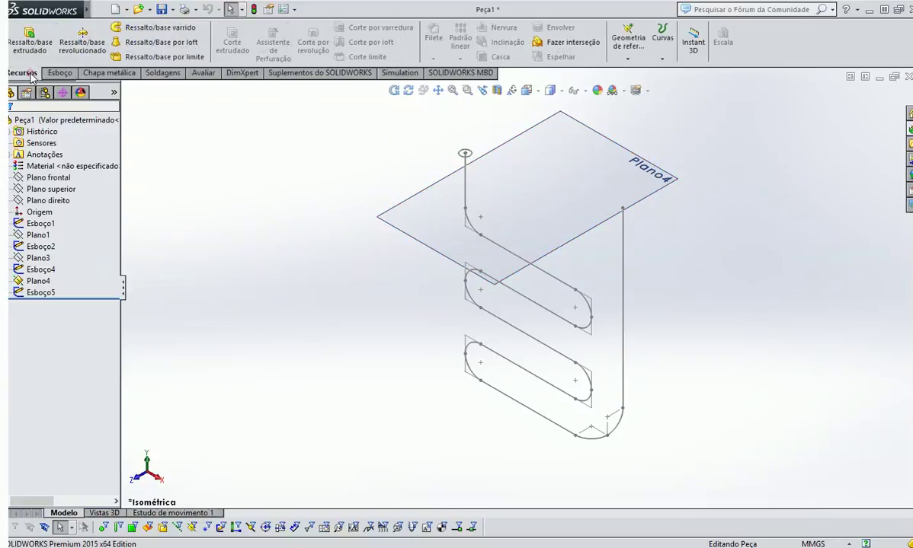
left_click(177, 33)
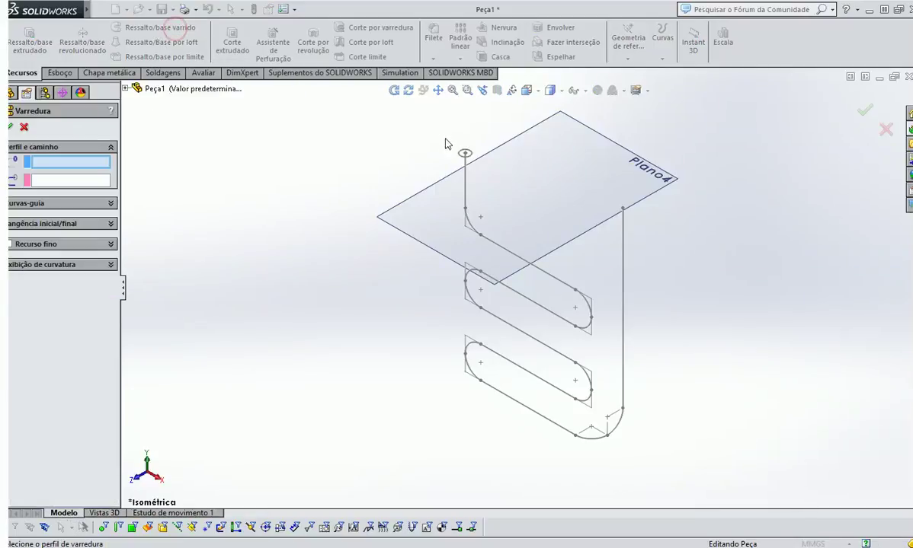
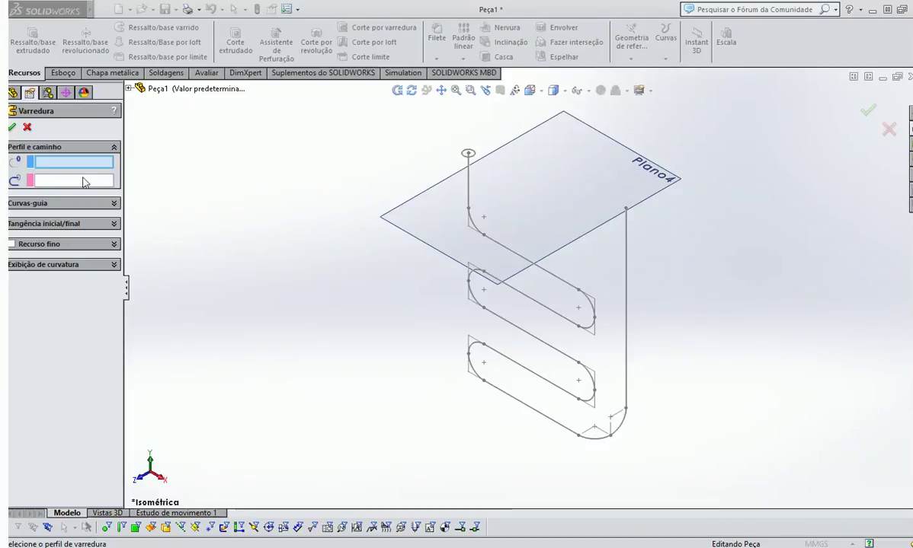
left_click(472, 156)
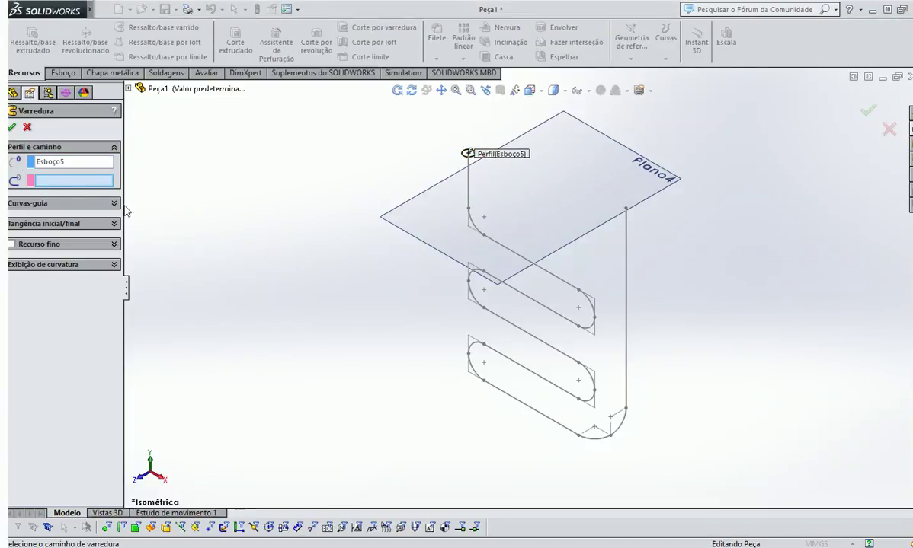
left_click(467, 180)
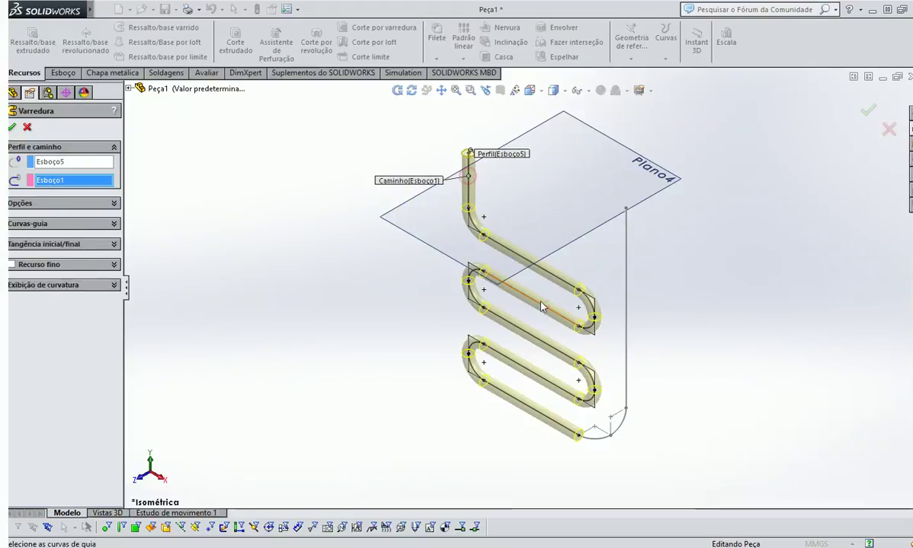
left_click(14, 128)
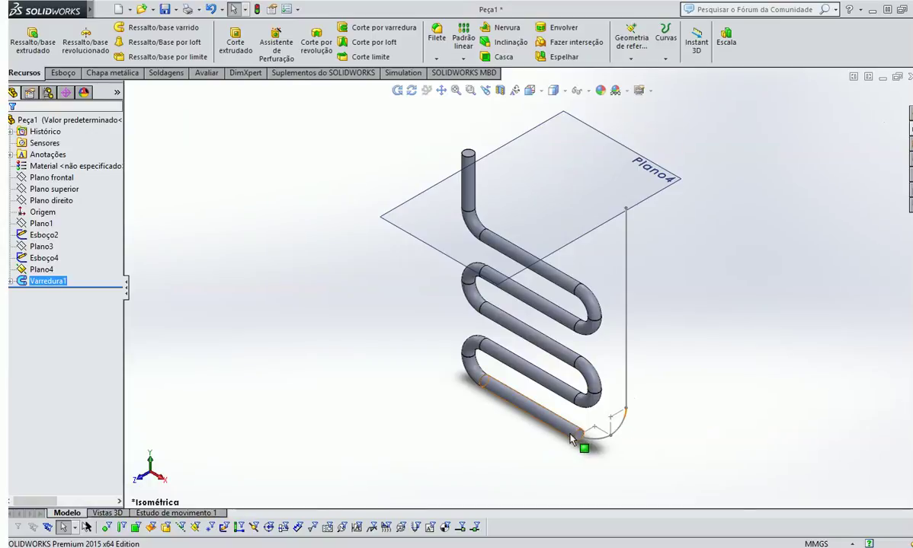
Sketch on the tube's lower end face, convert its circular edge into a sketch profile, and finish the sketch
scroll(602, 442, "down", 5)
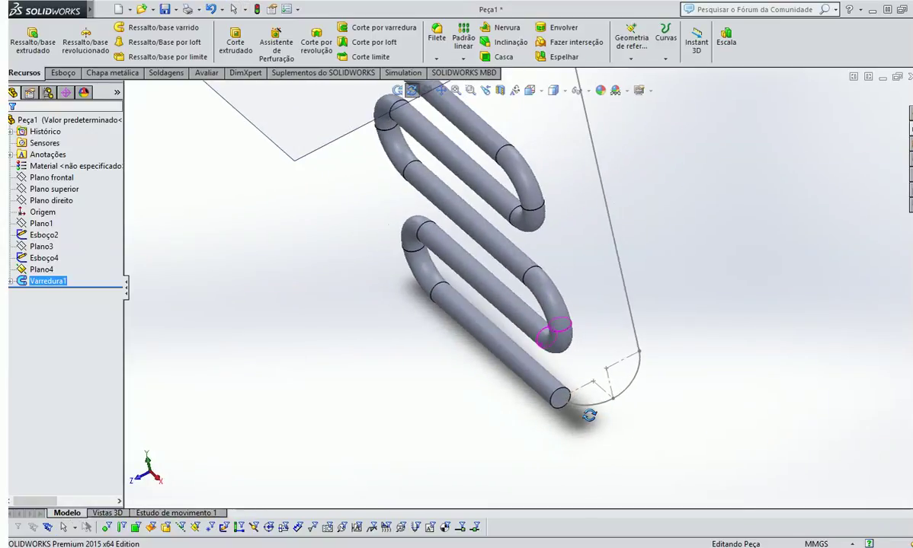
scroll(585, 415, "down", 4)
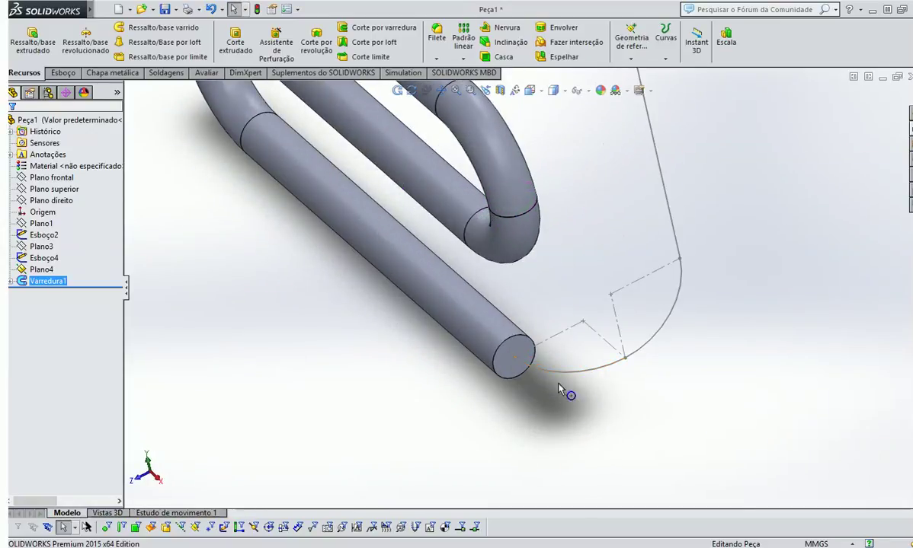
left_click(512, 355)
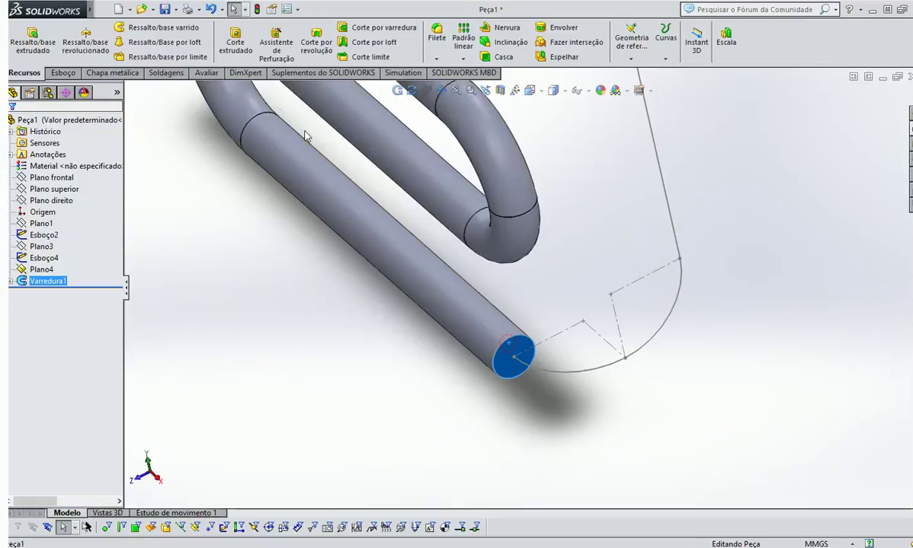
left_click(73, 74)
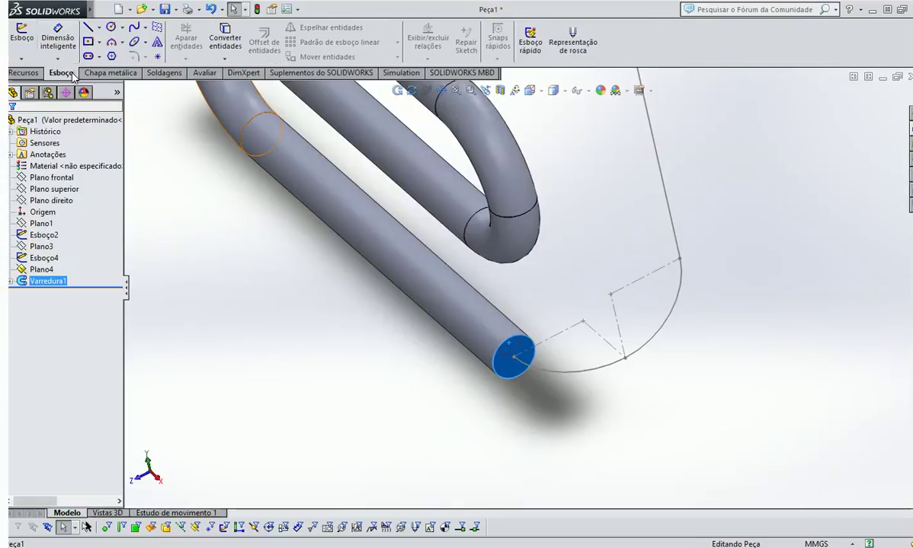
left_click(21, 38)
left_click(526, 343)
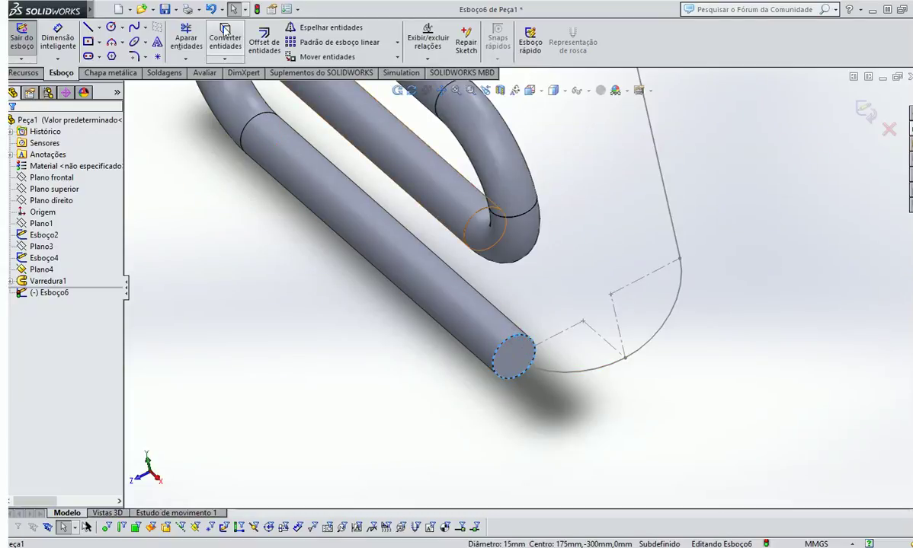
left_click(225, 38)
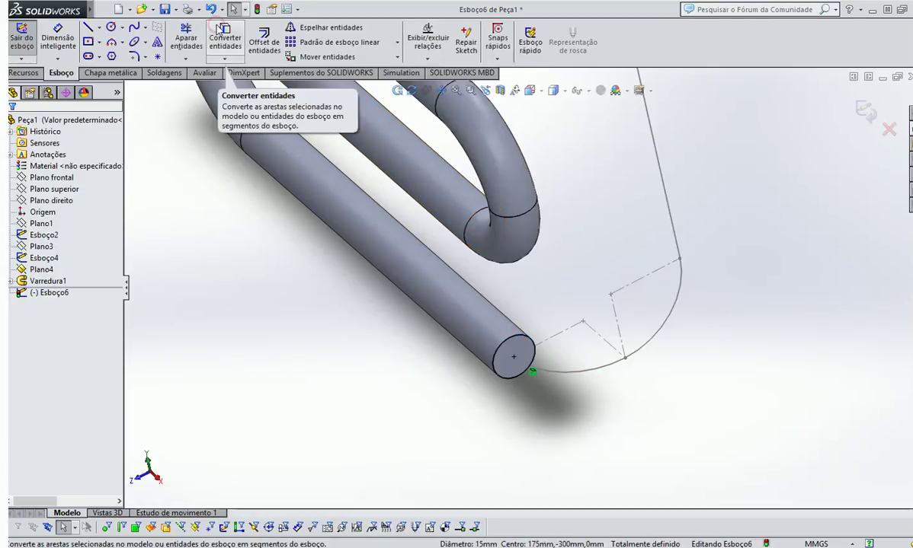
left_click(865, 111)
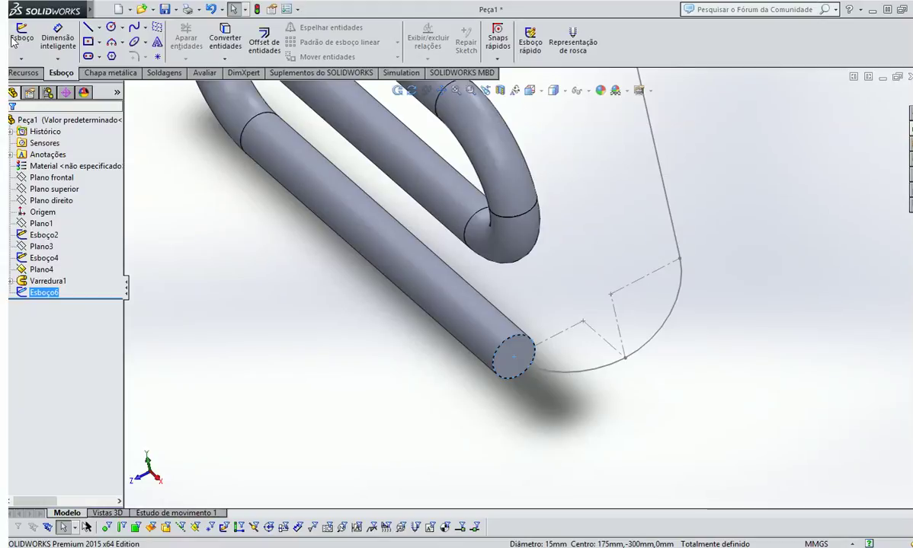
Sweep the converted circle along the adjoining horizontal quarter arc of Esboço2 to add the first bend
left_click(23, 72)
left_click(116, 29)
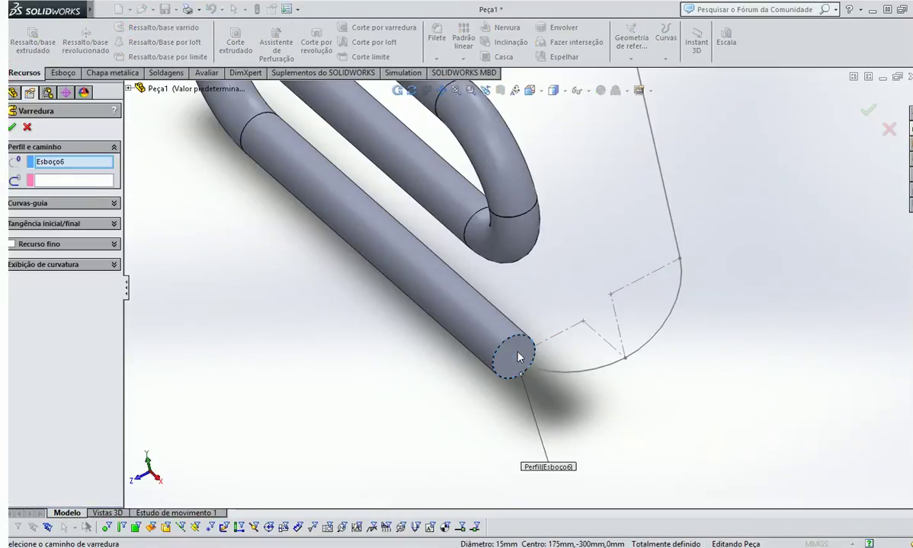
left_click(580, 372)
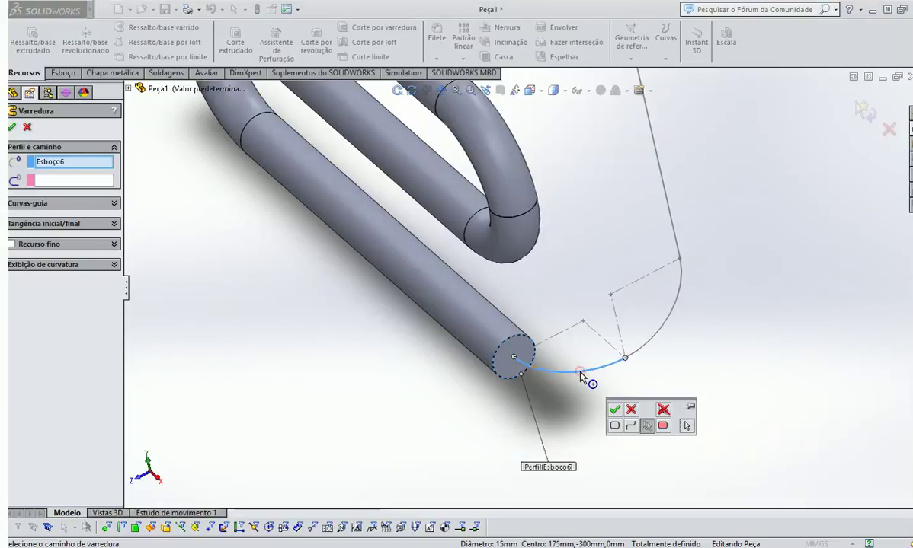
left_click(632, 427)
left_click(615, 410)
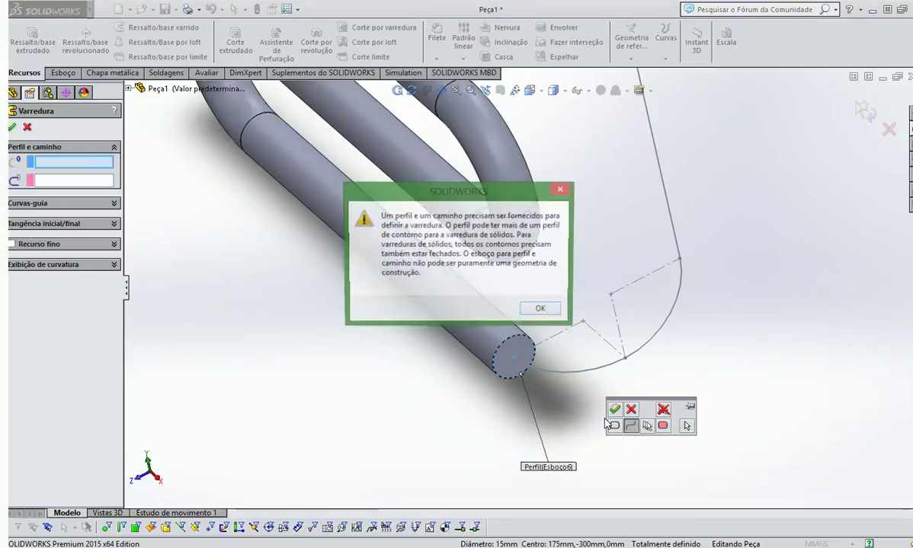
left_click(537, 312)
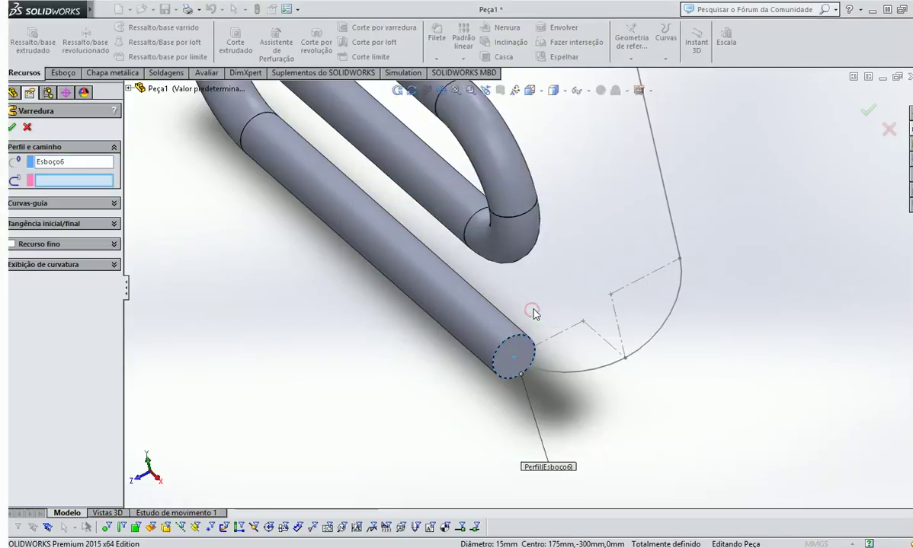
left_click(555, 374)
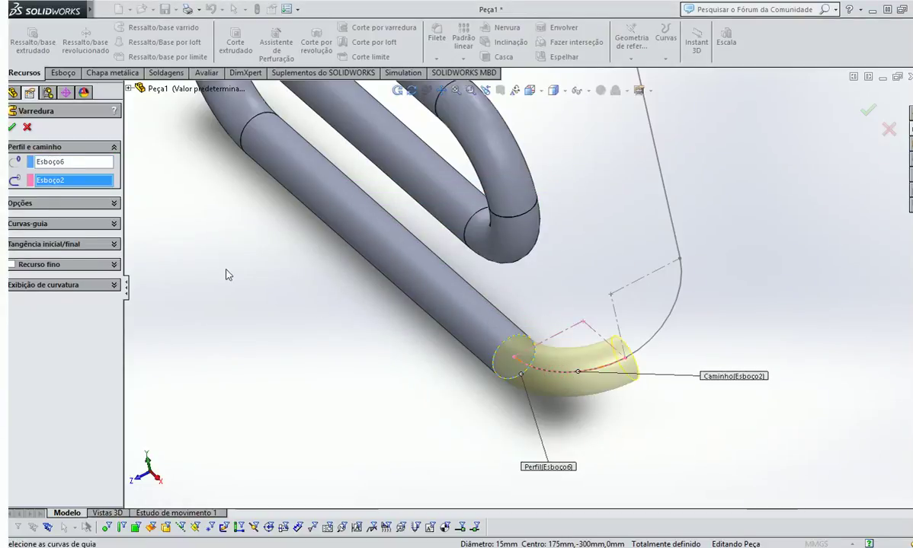
left_click(12, 128)
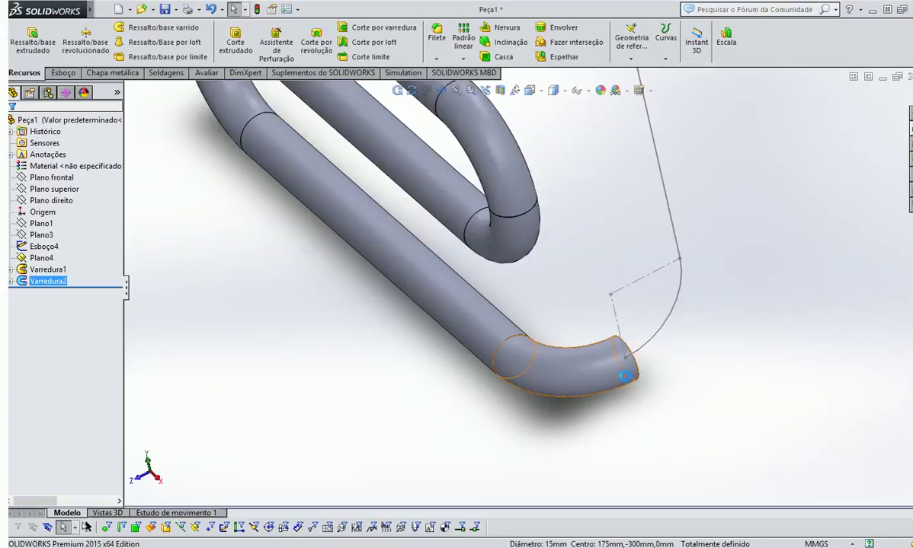
Sketch on the free end face of the new bend, convert its circular edge into a profile, and finish the sketch
scroll(636, 323, "up", 2)
middle_click_drag(636, 323, 573, 369)
scroll(602, 330, "up", 5)
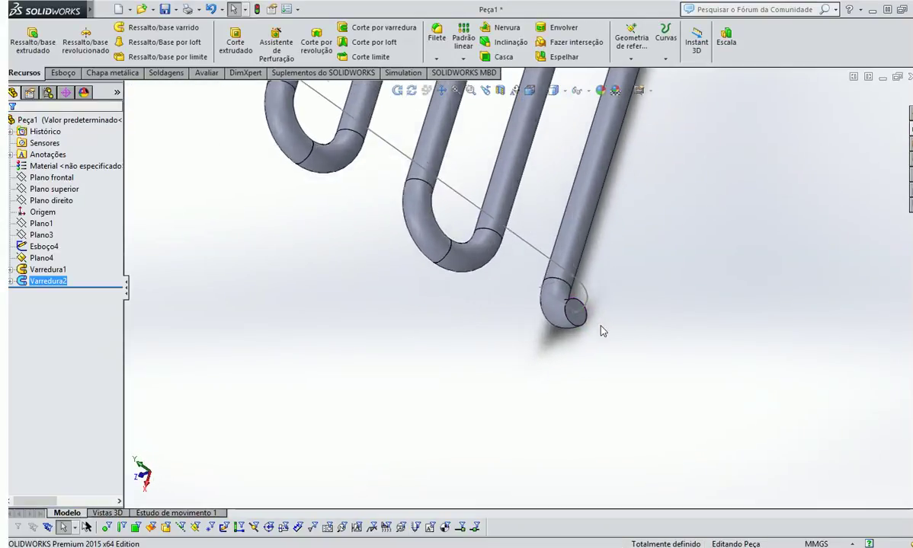
scroll(568, 281, "down", 8)
middle_click_drag(572, 291, 527, 245)
scroll(537, 305, "up", 10)
key("Escape")
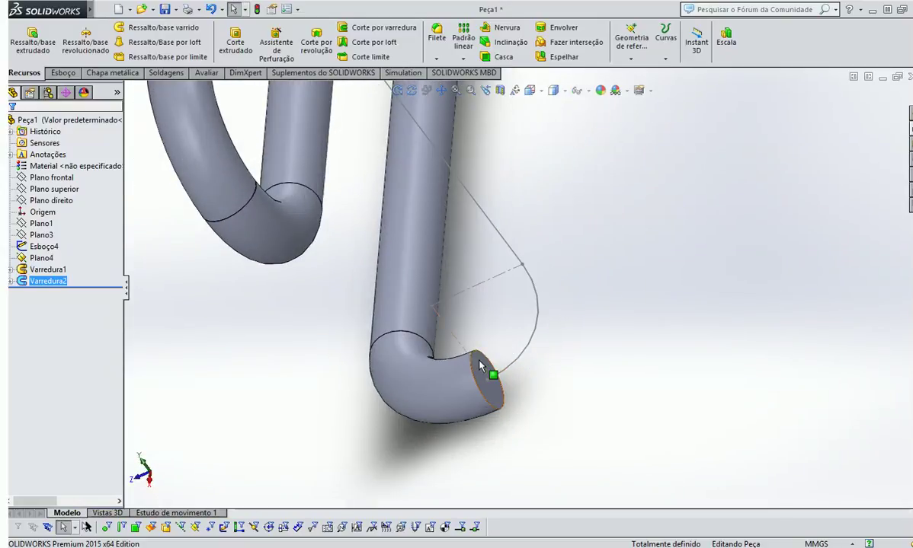
left_click(466, 351)
left_click(62, 73)
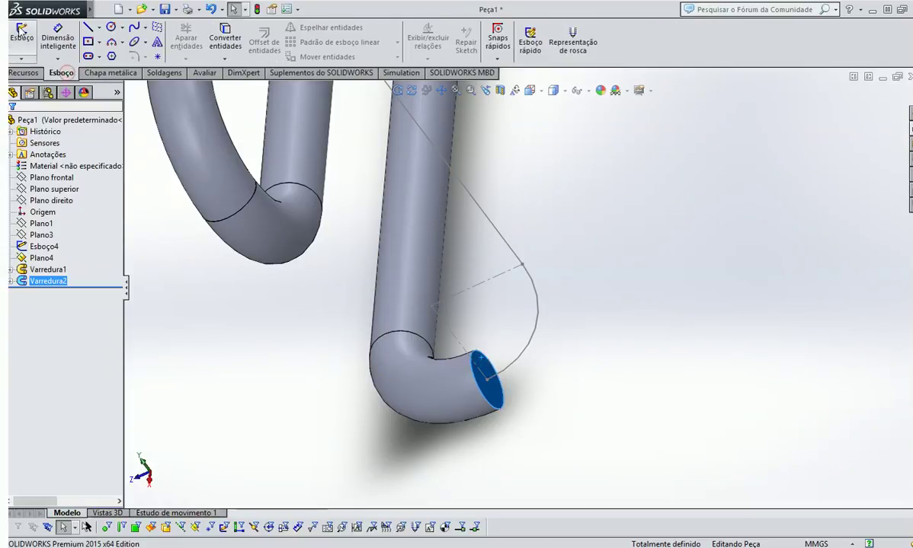
left_click(21, 42)
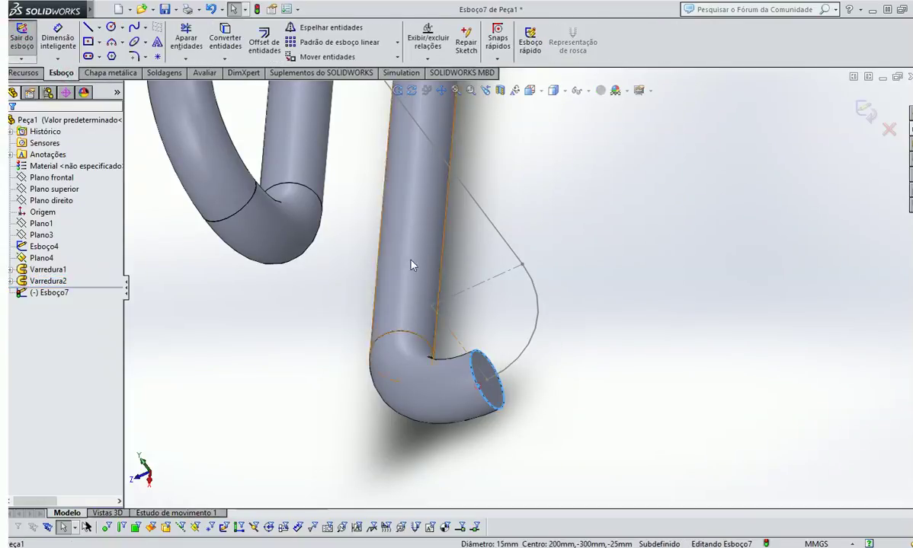
left_click(224, 36)
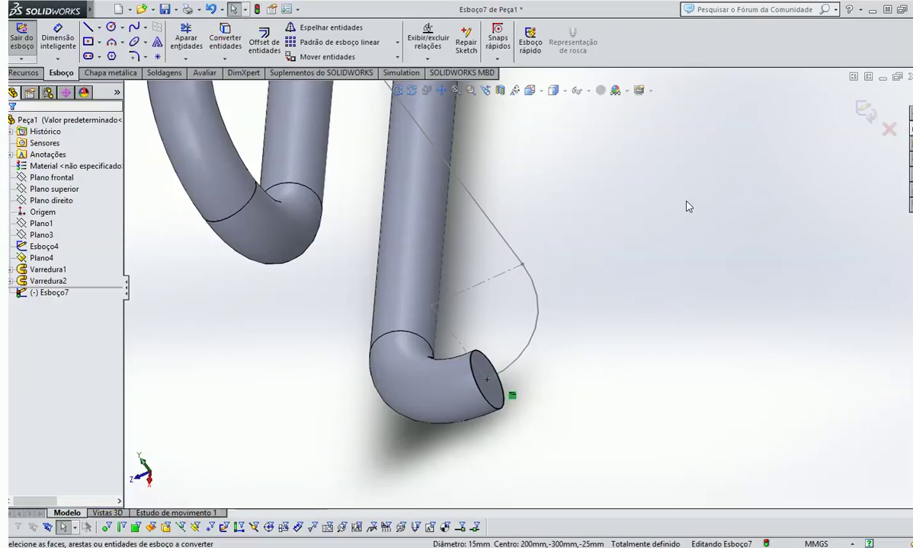
left_click(865, 110)
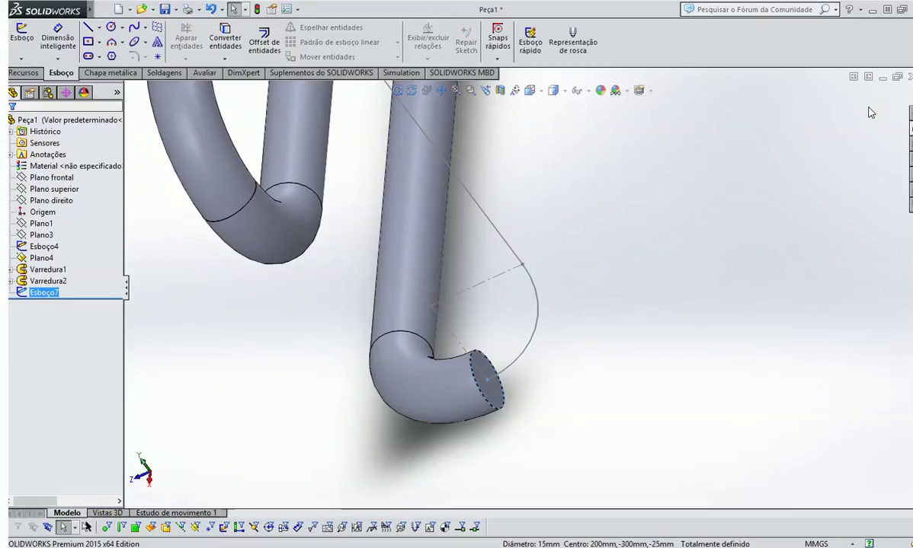
Sweep the converted circle at the bend's free end along Esboço4 to add the second bend and the outer vertical tube
left_click(23, 72)
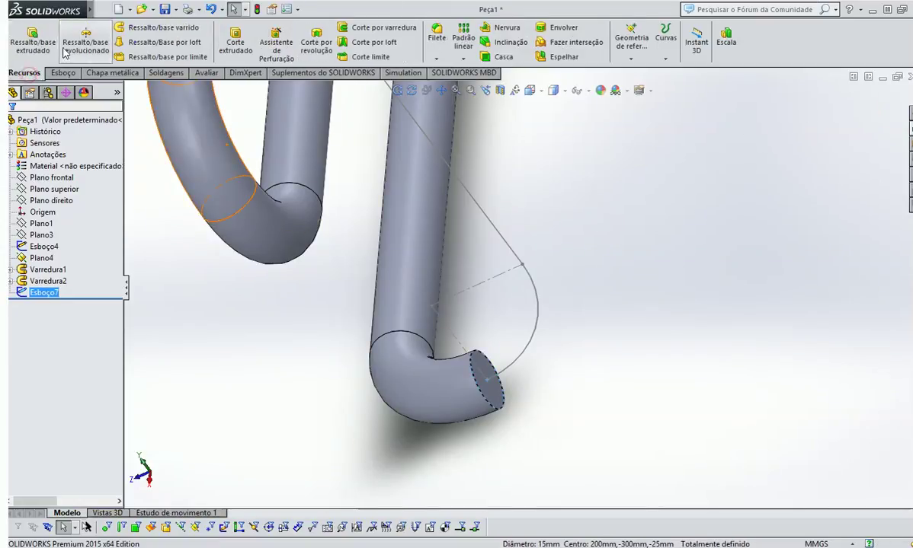
left_click(163, 29)
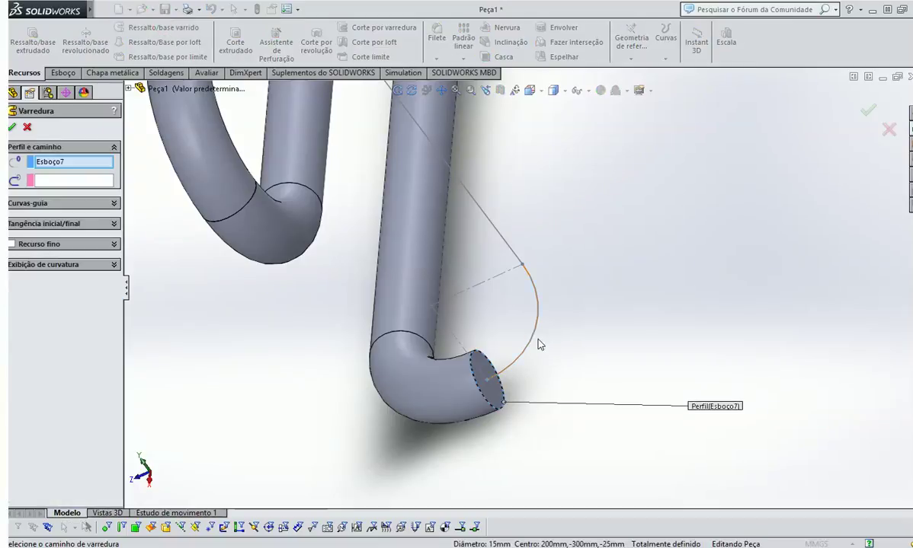
left_click(536, 339)
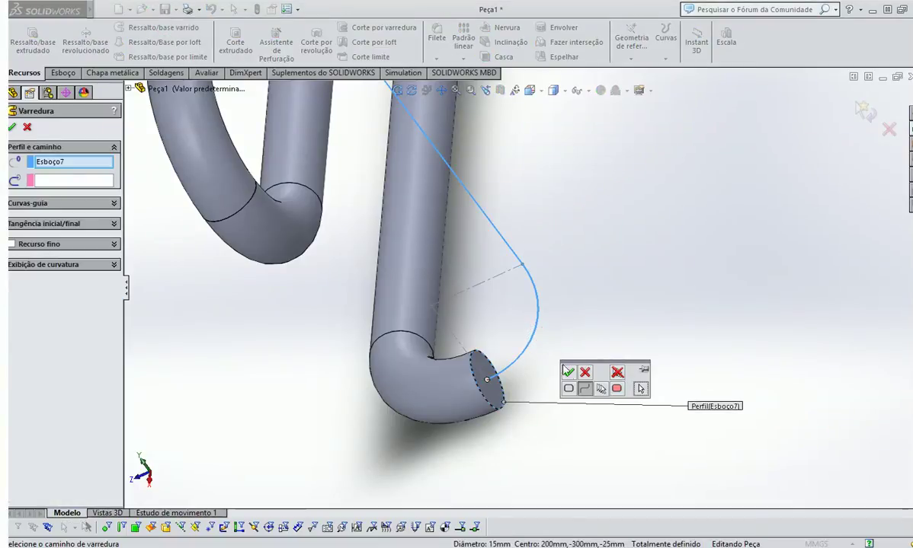
scroll(607, 335, "up", 5)
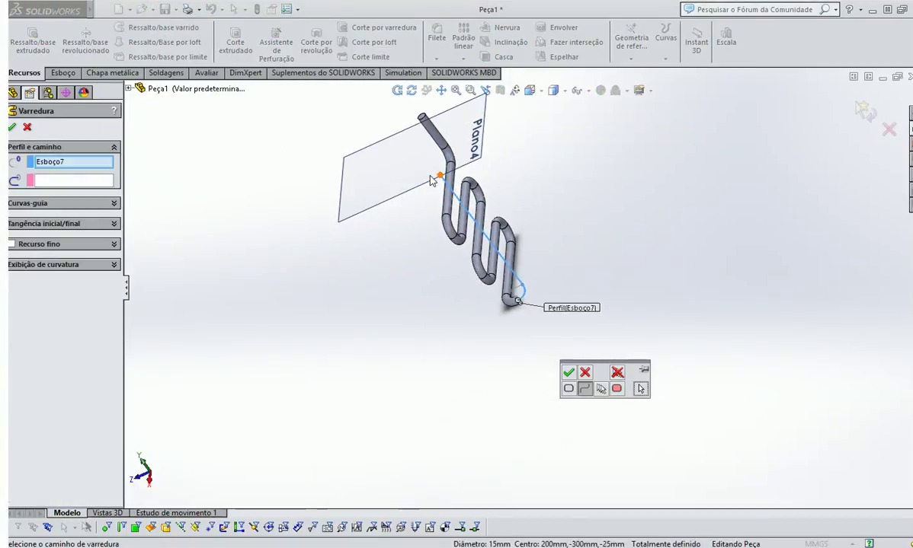
left_click(570, 373)
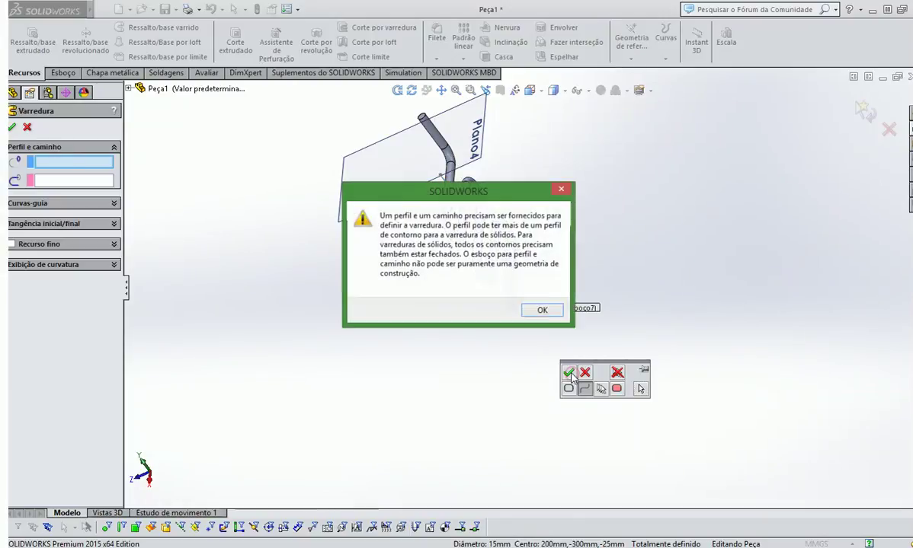
left_click(536, 308)
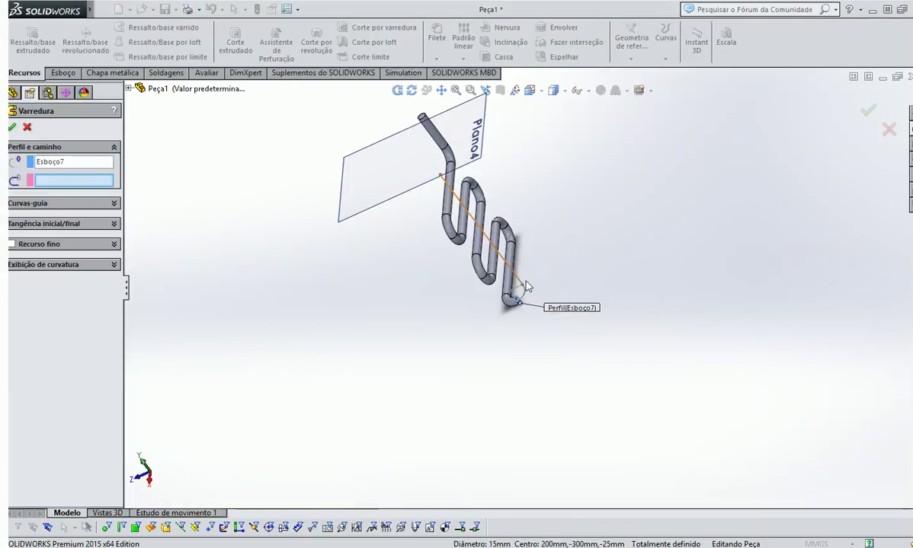
left_click(515, 285)
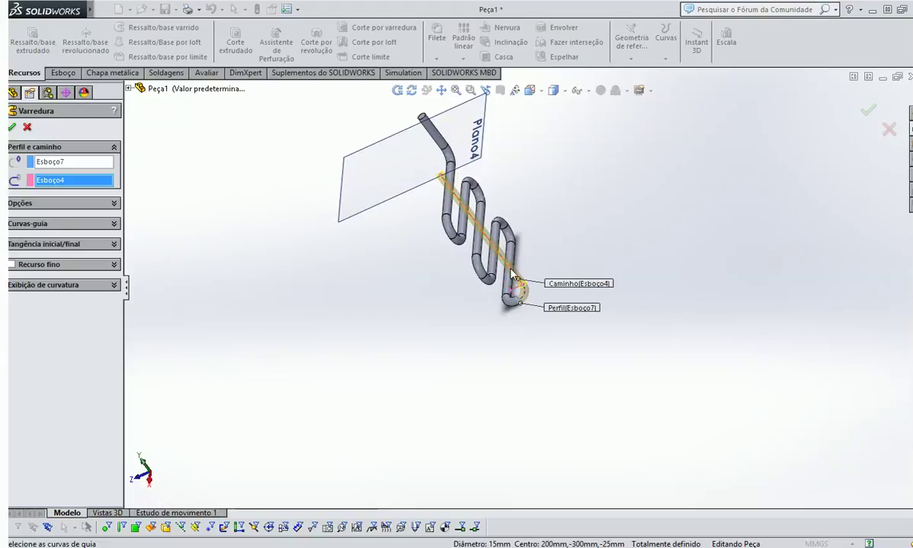
middle_click_drag(520, 283, 555, 268)
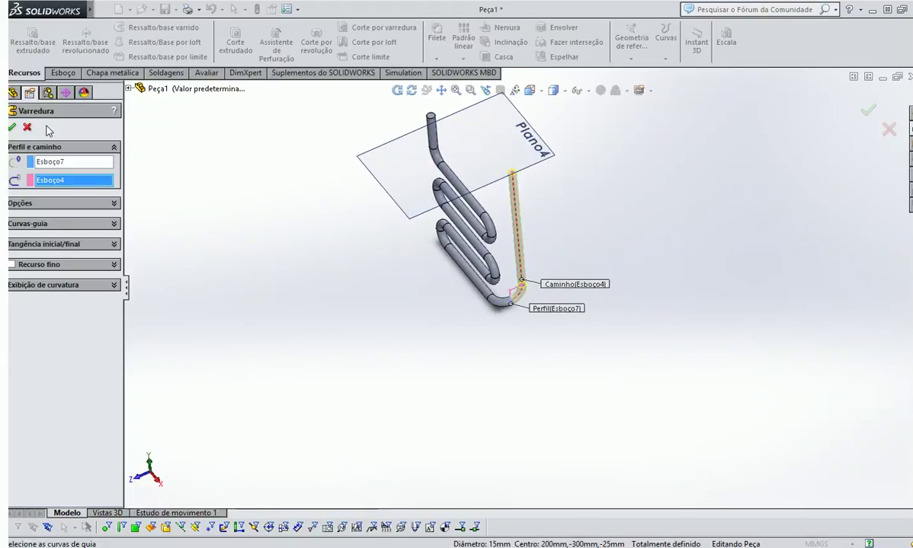
left_click(12, 127)
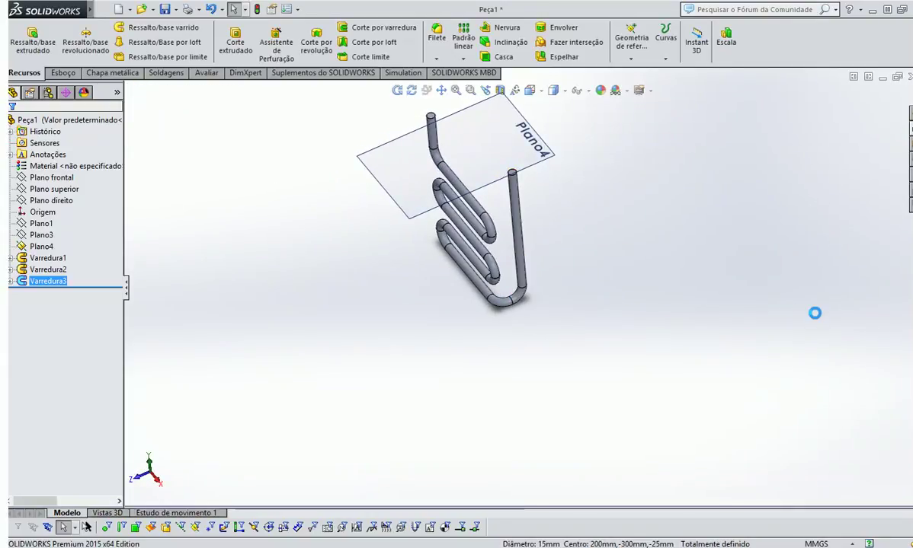
Sketch on the top end face of the shorter vertical tube section and offset its circular edge inward by 3 mm
scroll(694, 277, "up", 3)
middle_click_drag(695, 277, 488, 160)
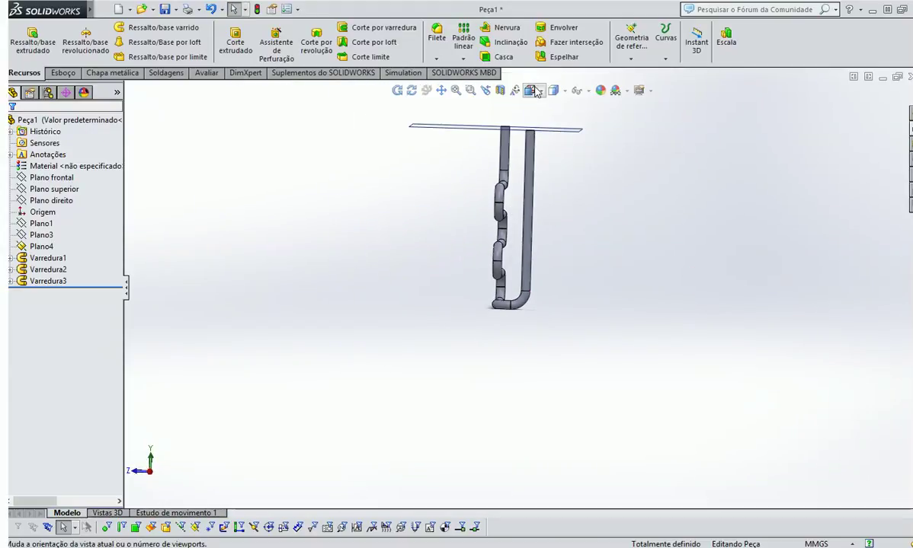
left_click(533, 90)
left_click(594, 124)
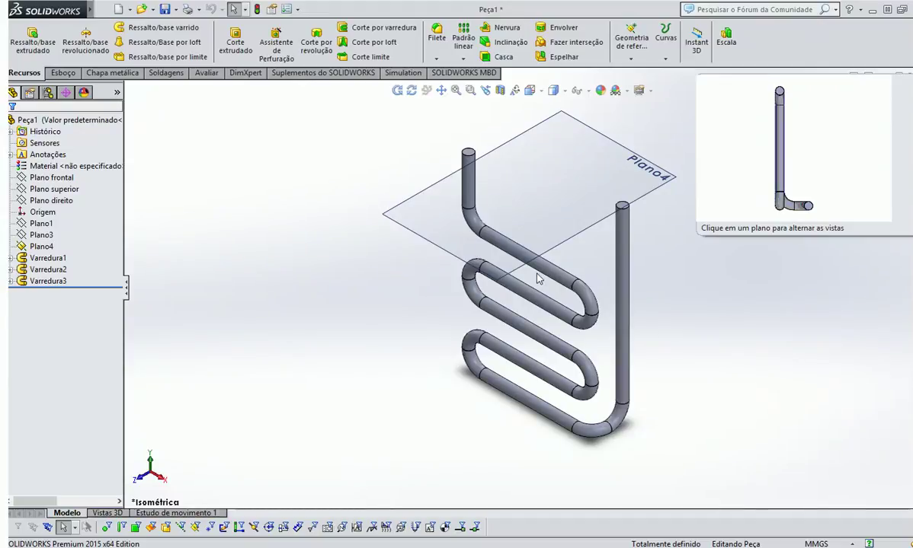
scroll(472, 144, "down", 5)
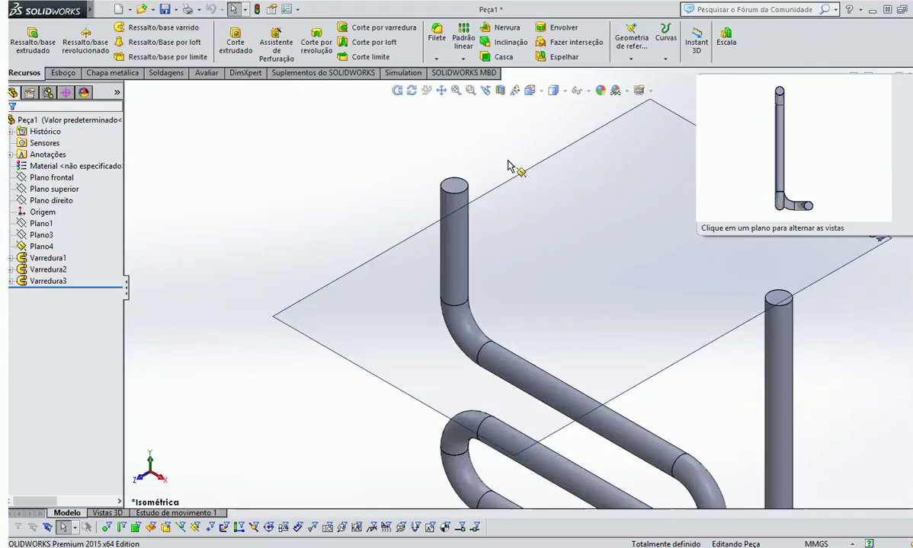
scroll(487, 200, "down", 3)
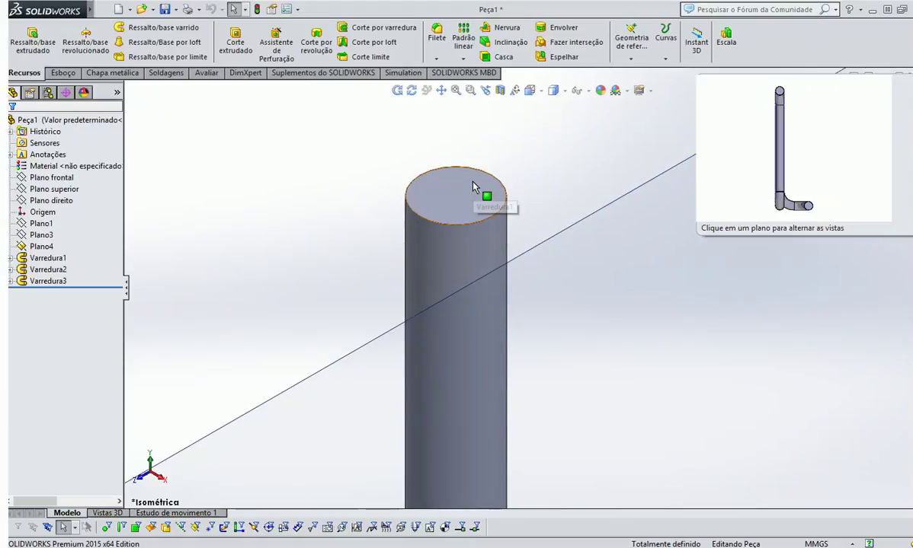
left_click(63, 72)
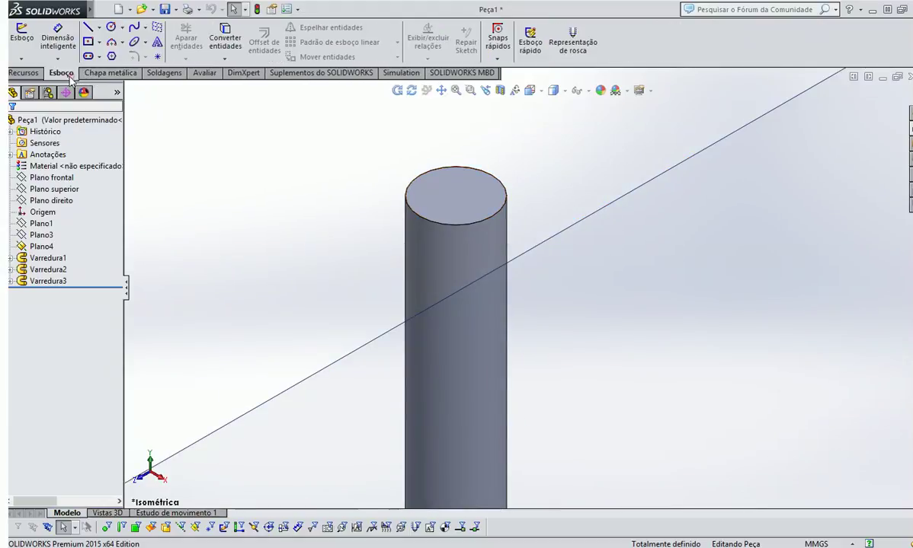
left_click(21, 38)
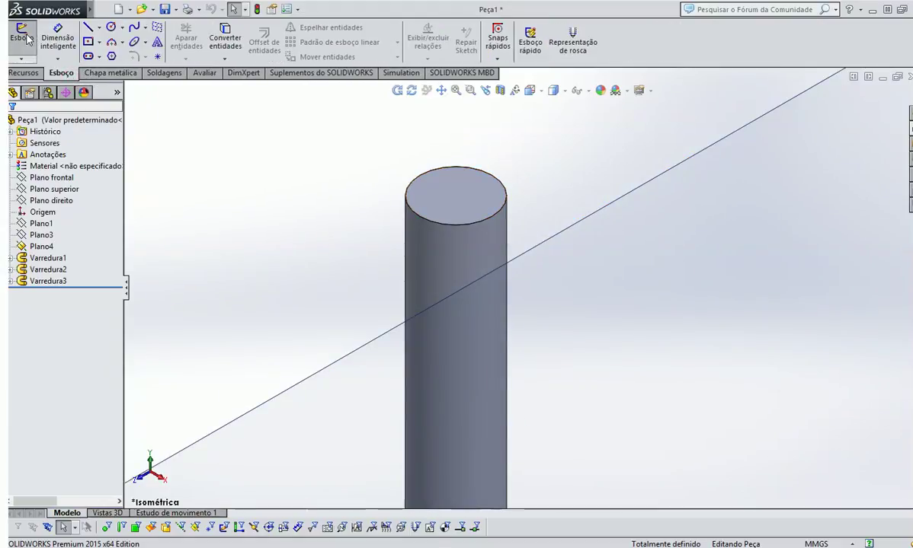
left_click(460, 193)
left_click(264, 42)
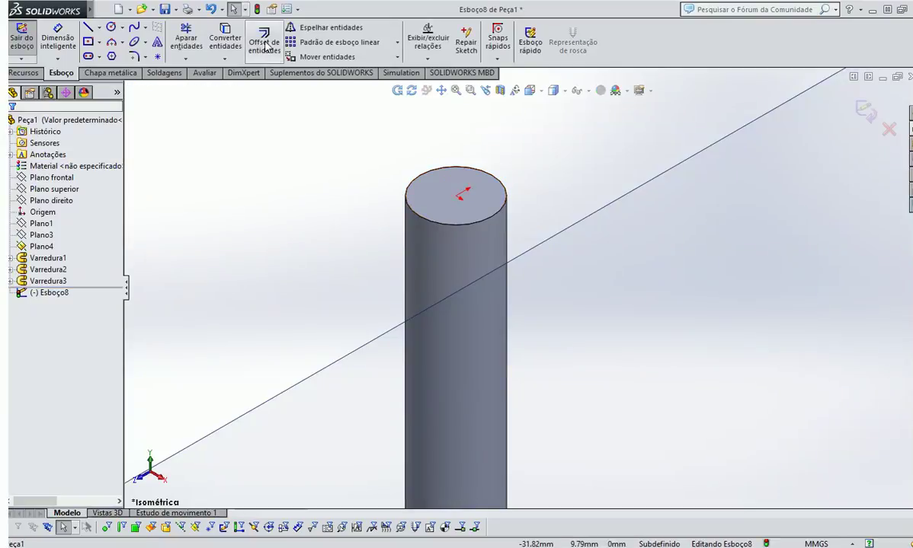
left_click(481, 211)
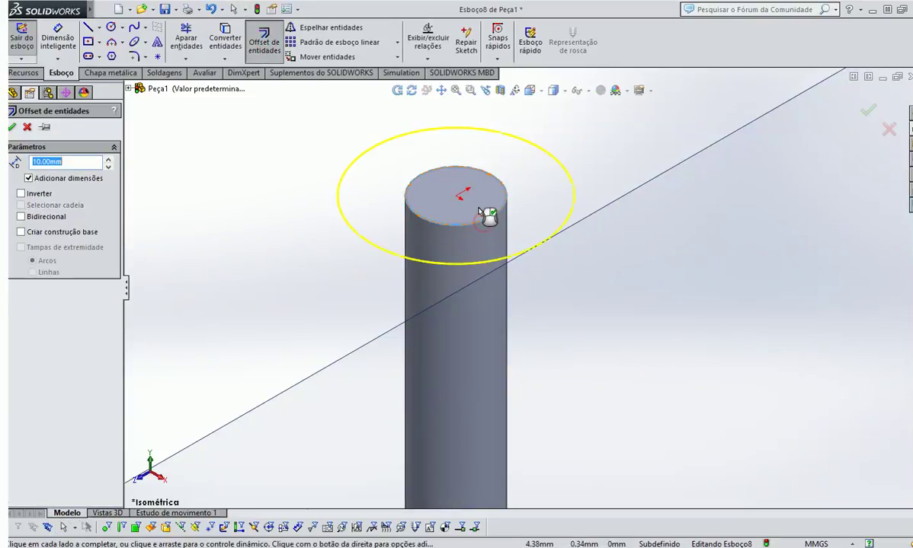
type("3")
left_click(466, 188)
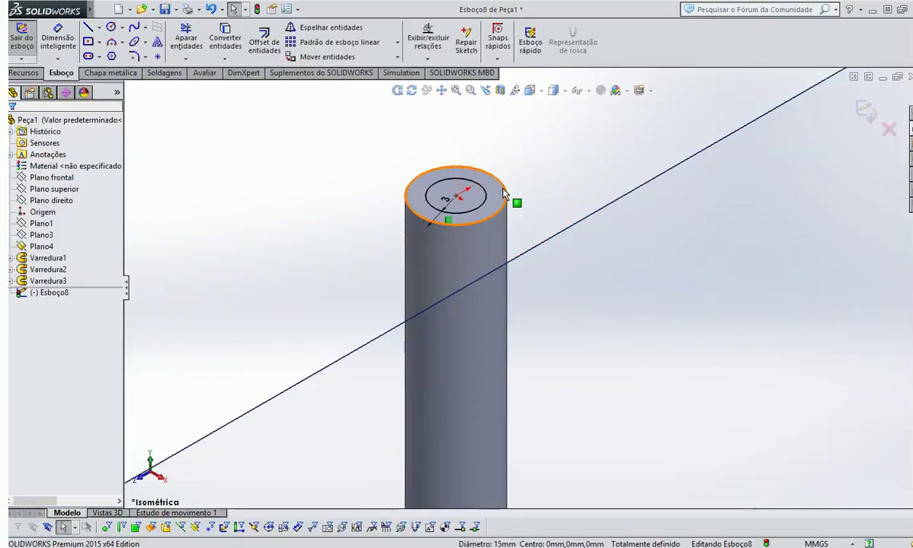
Check the diameters of the offset circle and the tube's outer edge with Smart Dimension, without adding a dimension
scroll(446, 187, "down", 3)
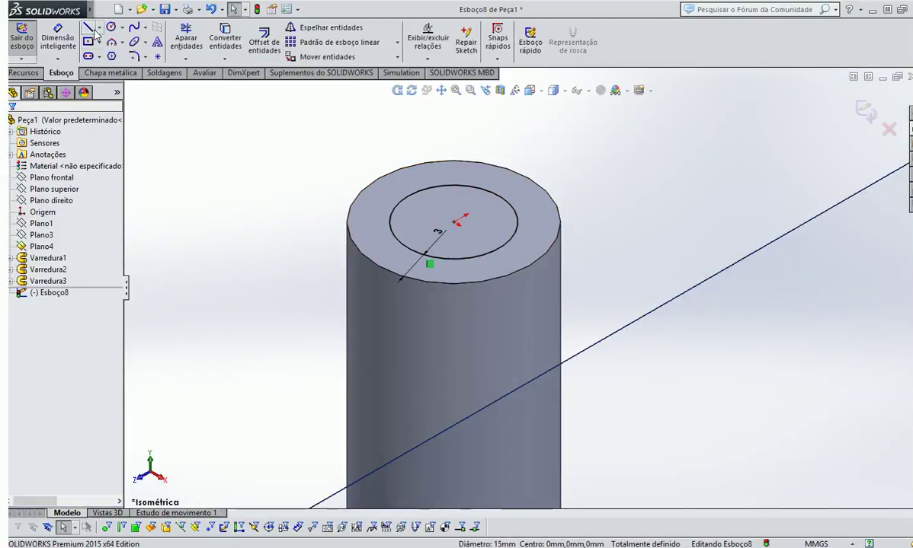
left_click(58, 35)
left_click(400, 203)
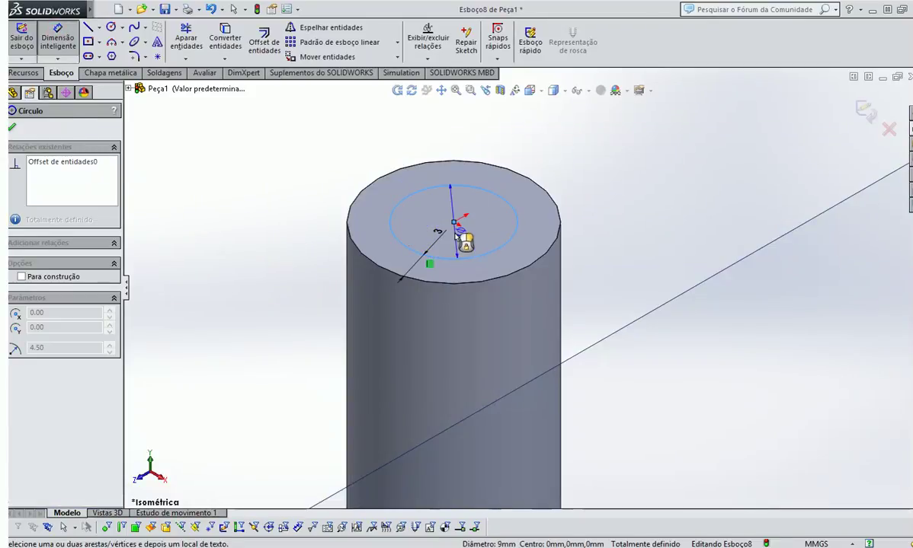
key("Escape")
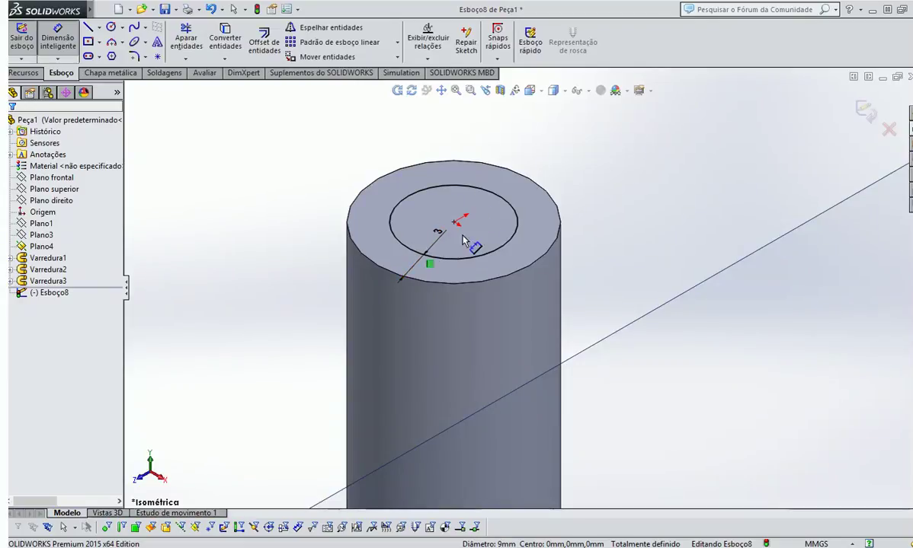
scroll(453, 229, "up", 3)
scroll(453, 229, "down", 5)
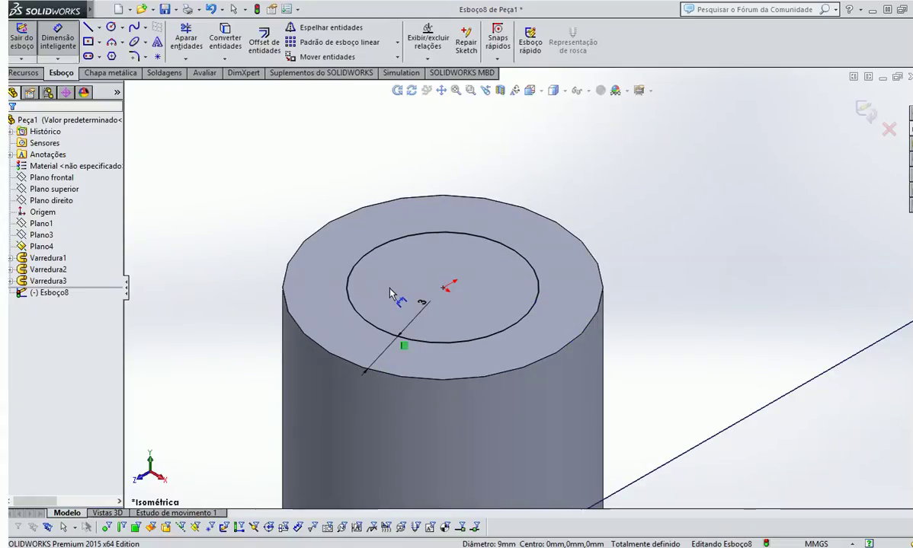
left_click(308, 236)
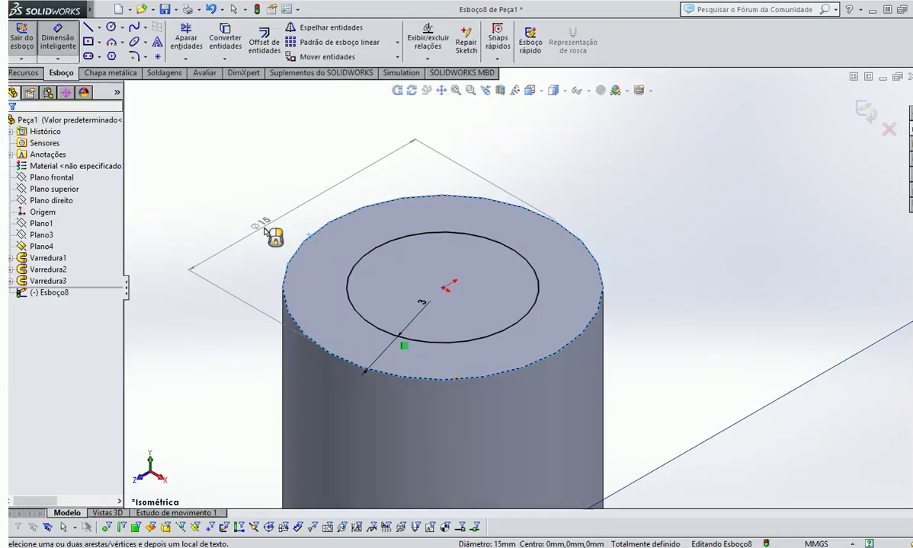
key("Escape")
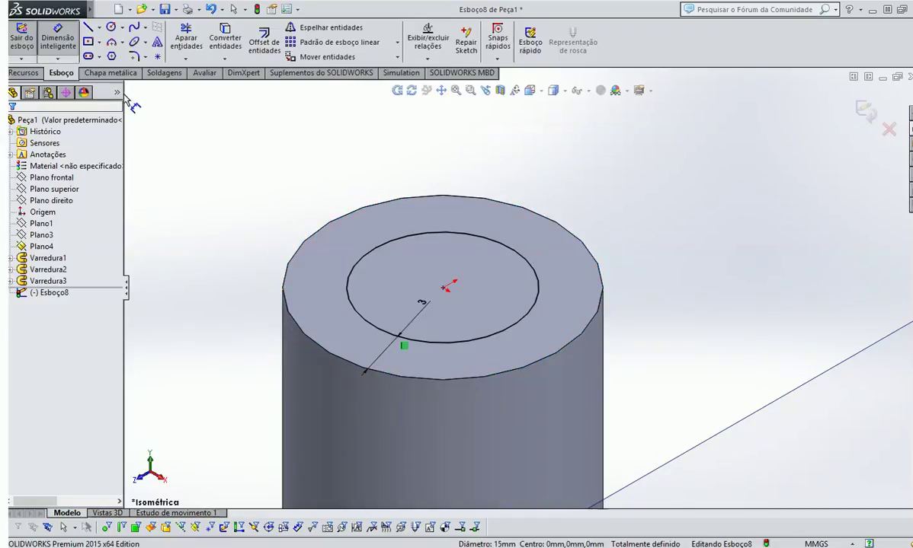
Finish the offset circle sketch and highlight the path sketch Esboço1 contained in Varredura1
left_click(24, 72)
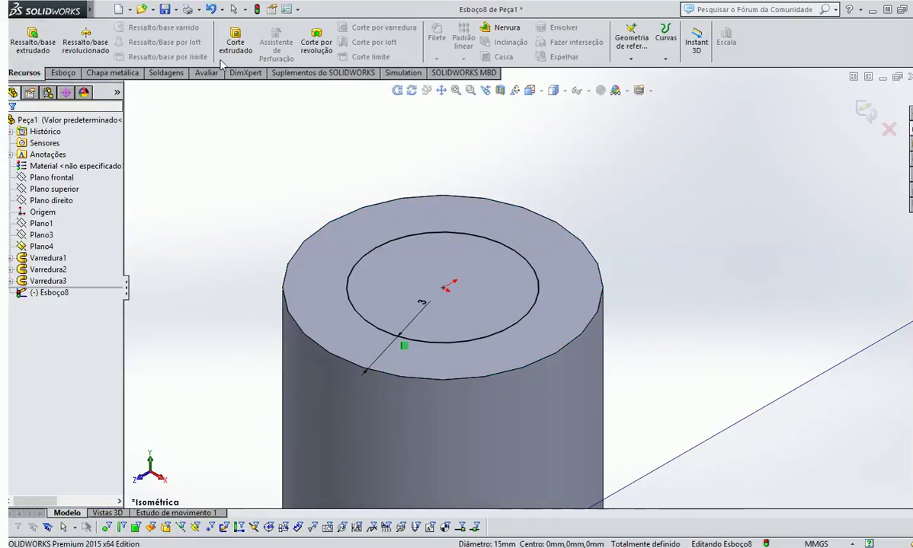
left_click(869, 112)
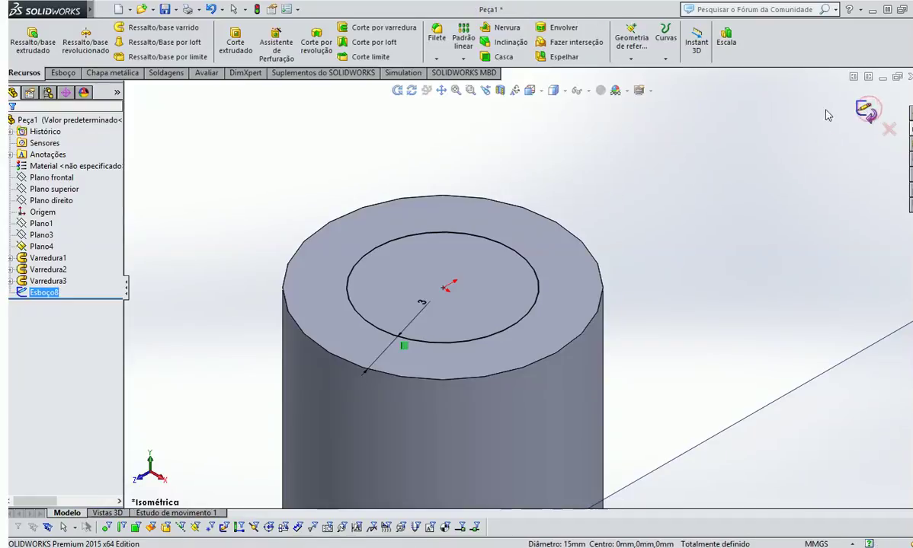
scroll(615, 372, "down", 3)
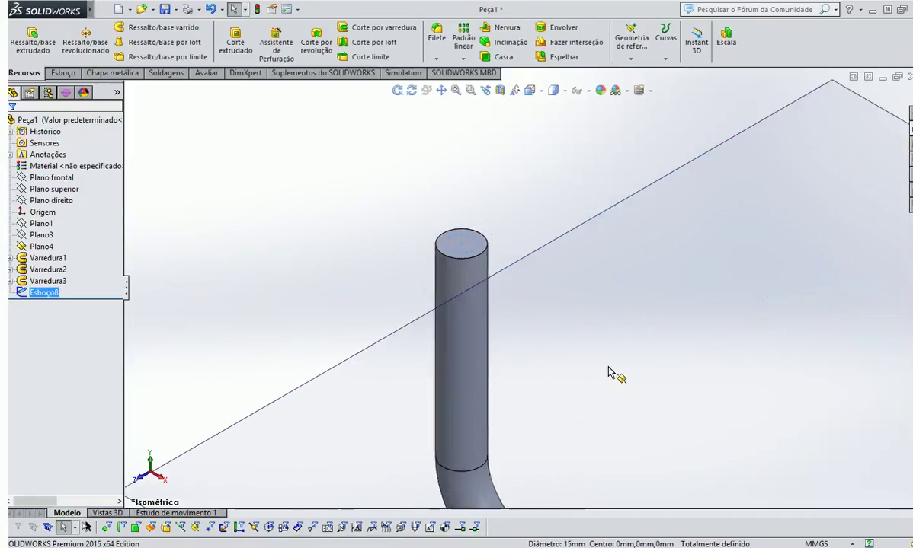
left_click(48, 258)
left_click(55, 263)
scroll(275, 251, "up", 3)
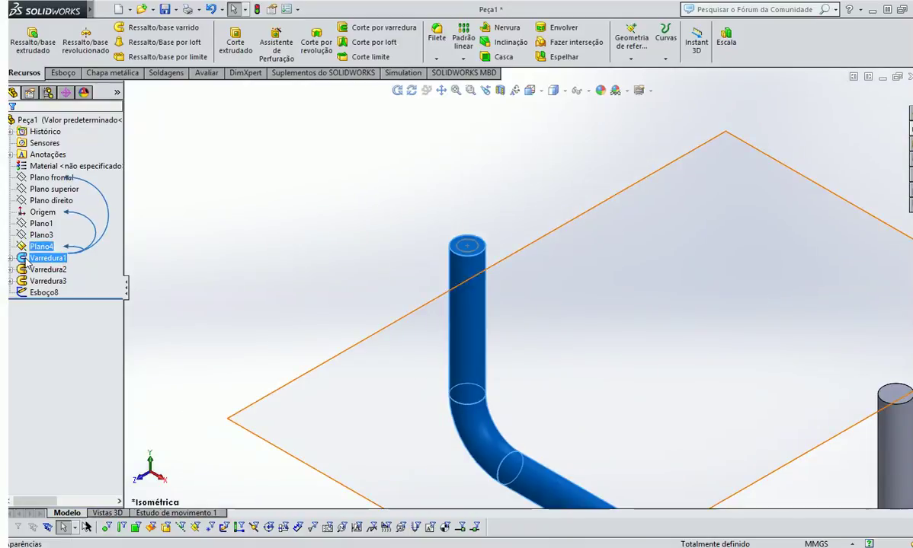
left_click(10, 259)
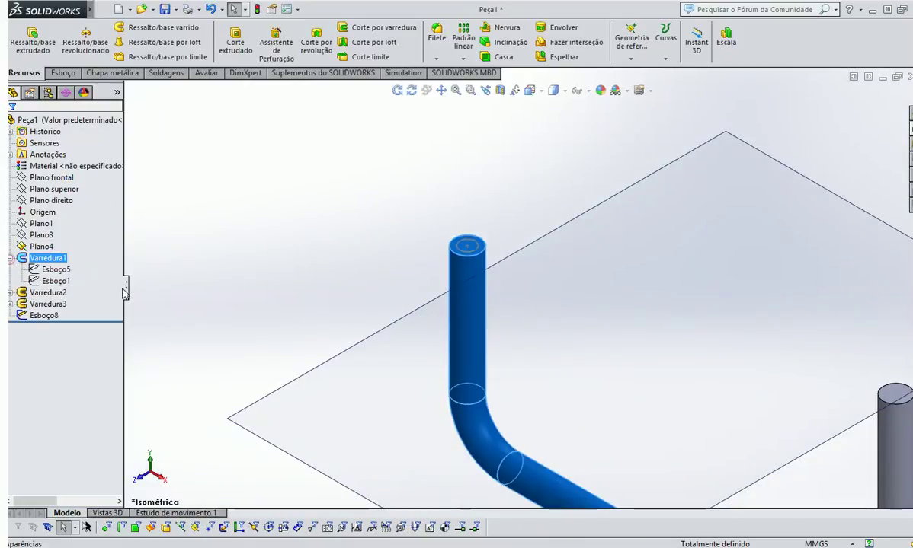
left_click(56, 281)
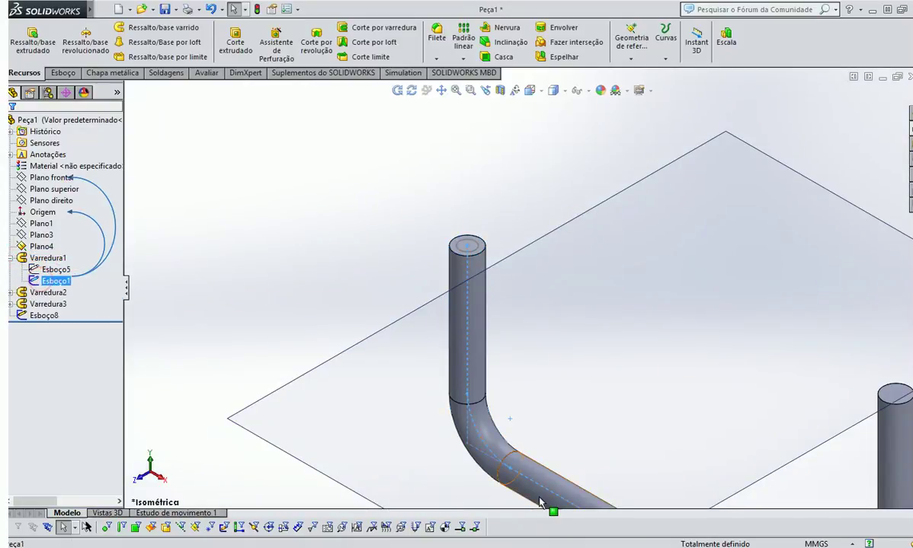
left_click(503, 216)
scroll(489, 229, "down", 5)
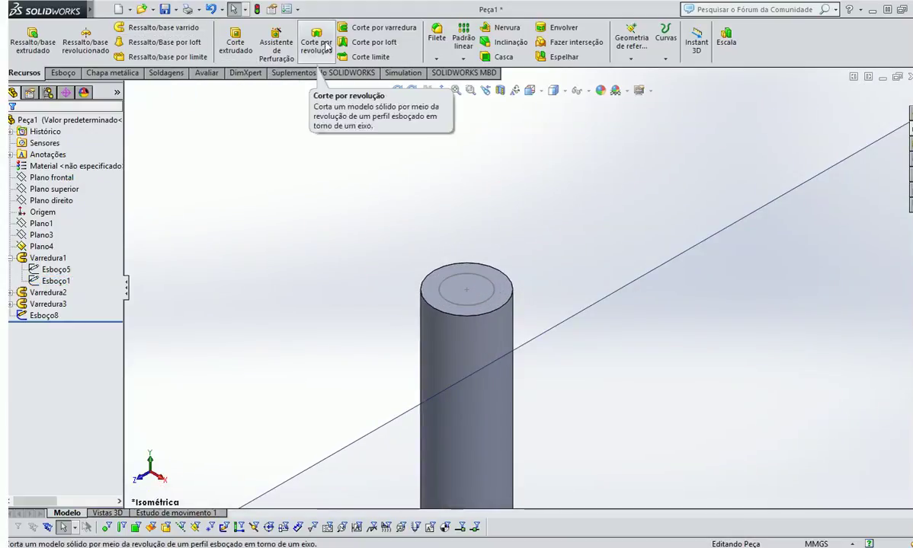
Create a swept cut using the offset circle sketch Esboço8 as profile and Esboço1 from Varredura1 as path
left_click(402, 32)
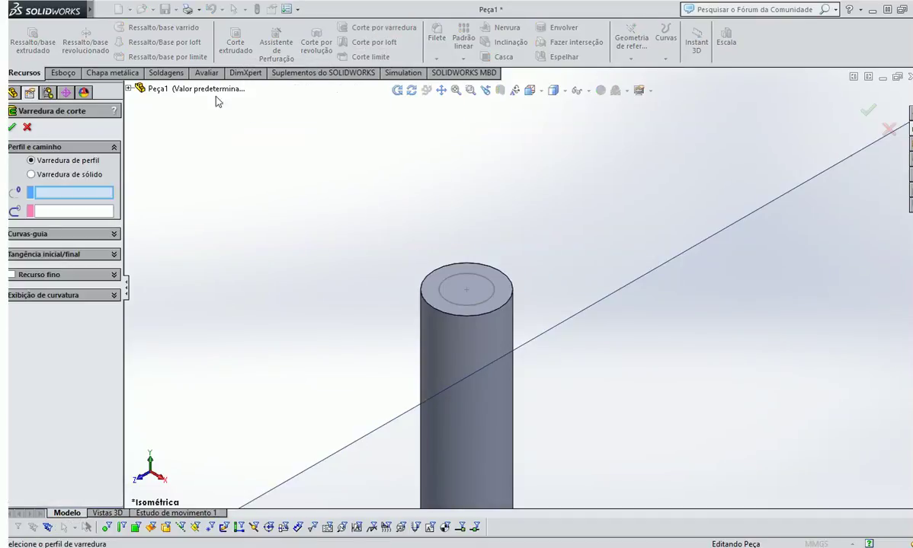
left_click(501, 292)
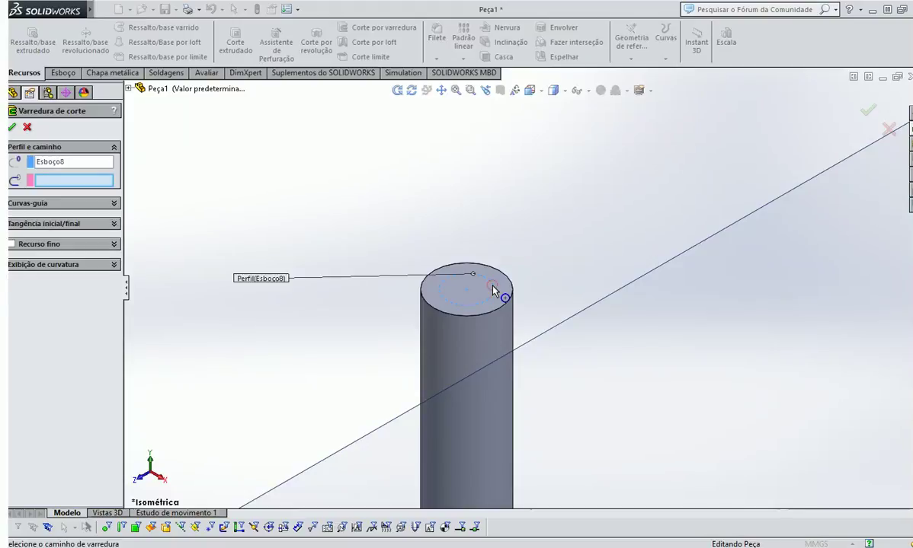
key("f")
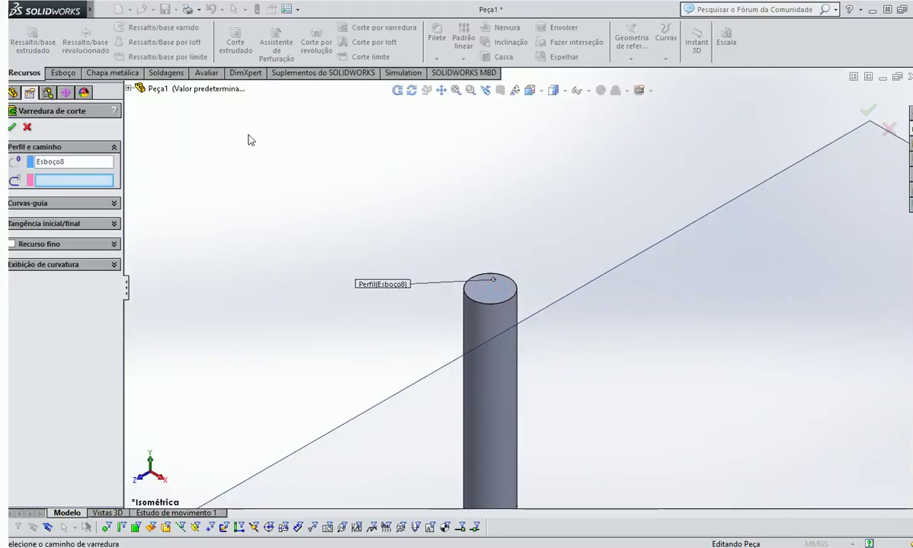
left_click(128, 89)
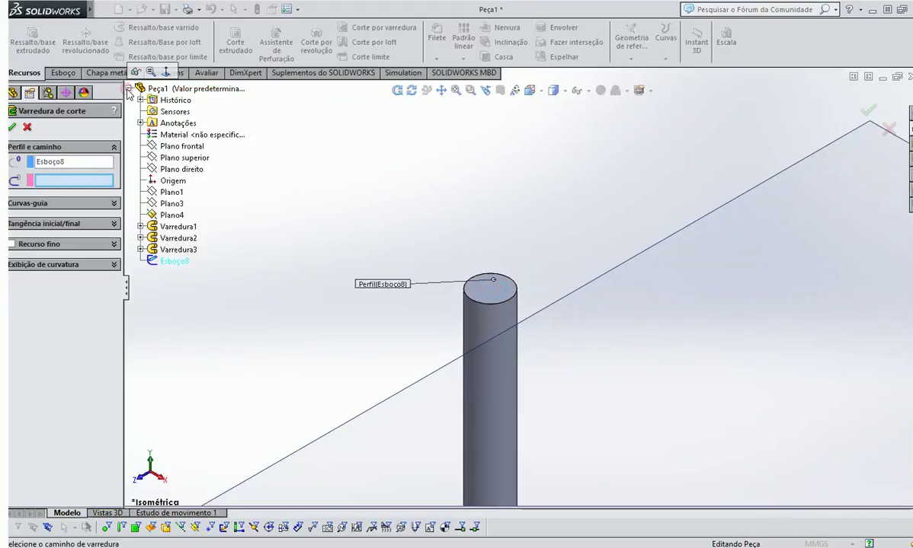
left_click(141, 227)
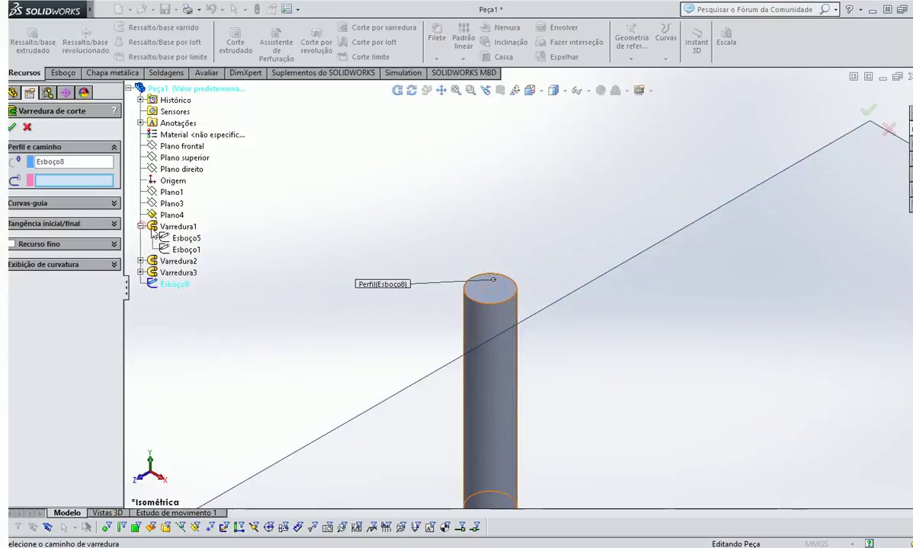
left_click(183, 252)
key("f")
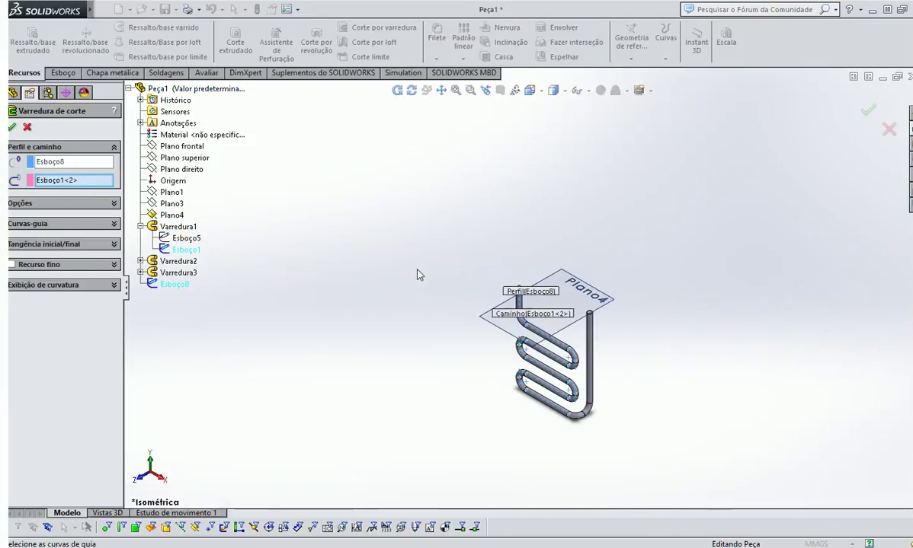
key("f")
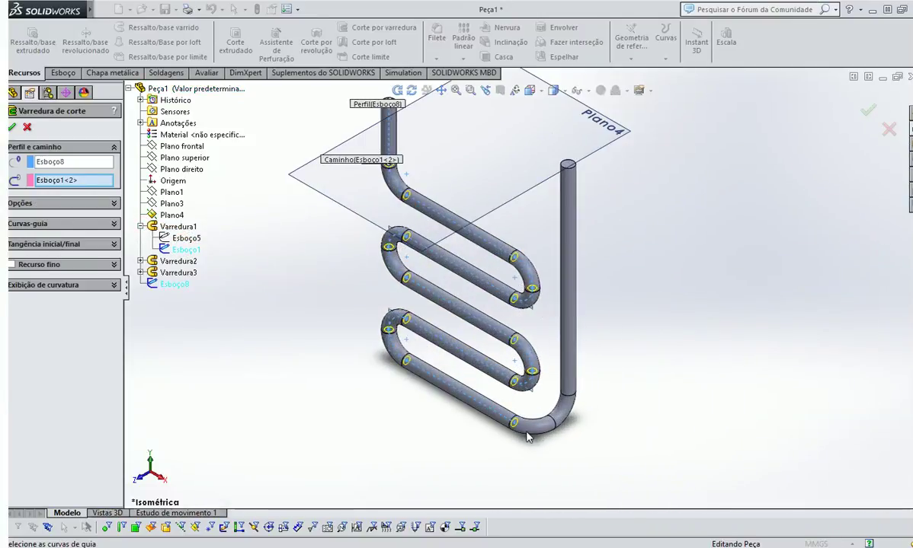
left_click(12, 128)
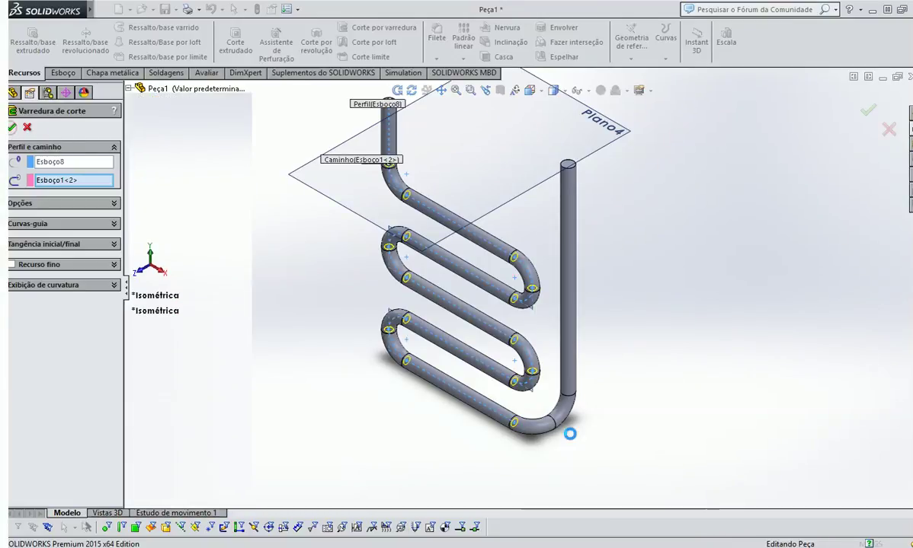
Start a section view of the tube and set Plano direito as its section plane
scroll(438, 190, "down", 6)
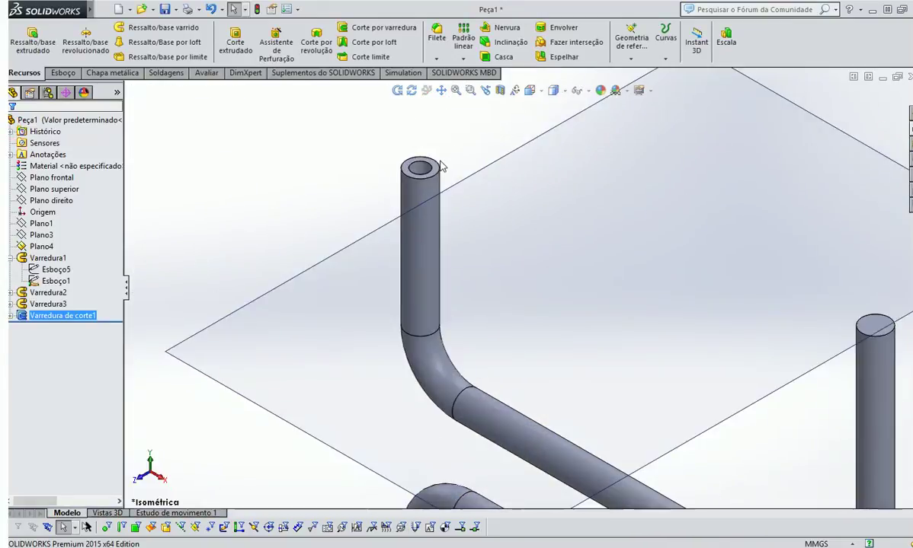
middle_click_drag(434, 232, 436, 306)
scroll(450, 321, "up", 6)
scroll(462, 330, "up", 4)
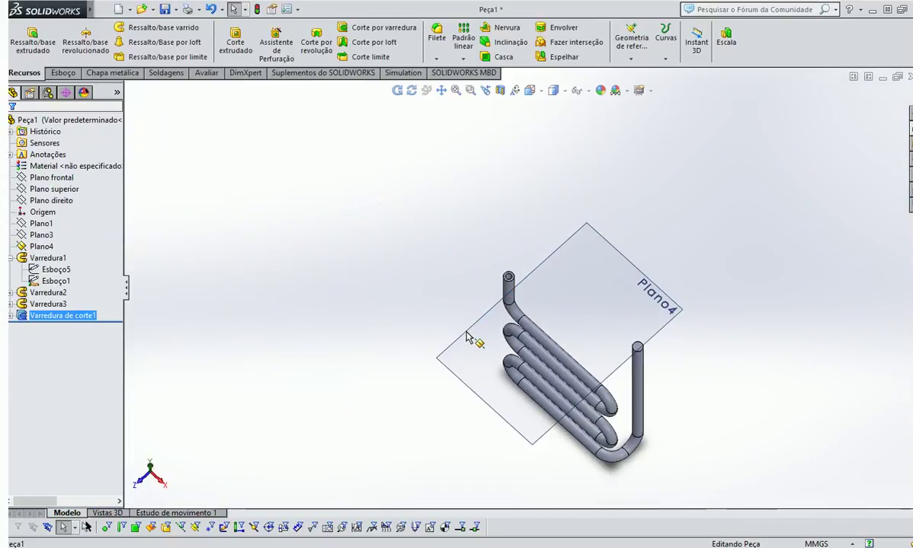
scroll(601, 444, "down", 7)
middle_click_drag(602, 444, 585, 371)
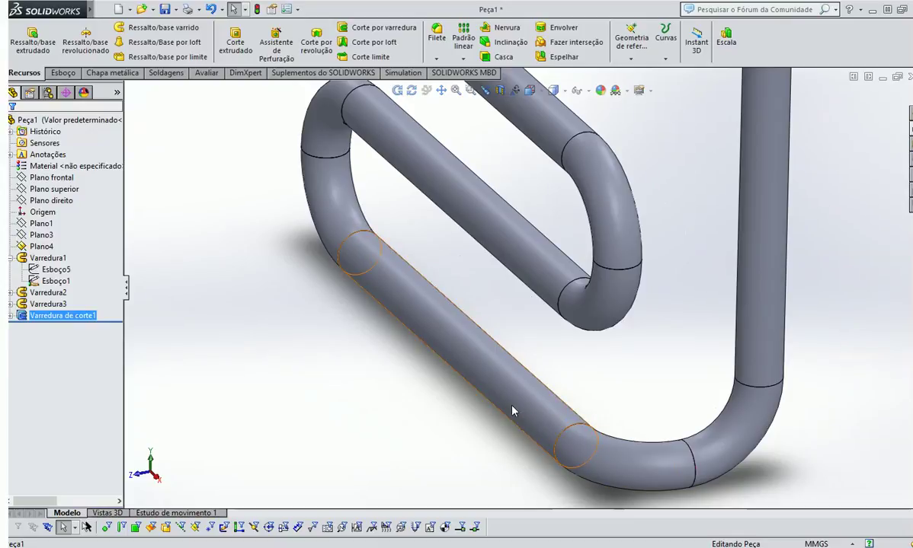
left_click(500, 92)
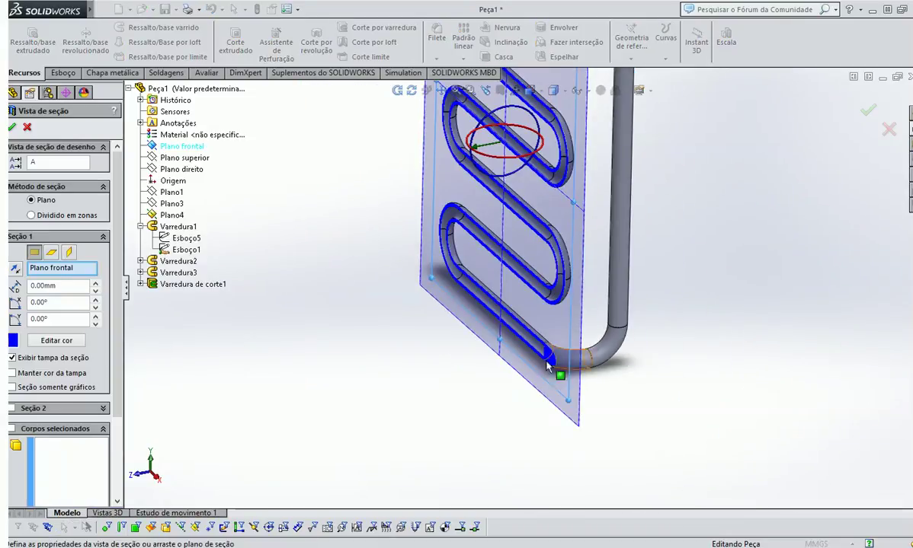
left_click(51, 252)
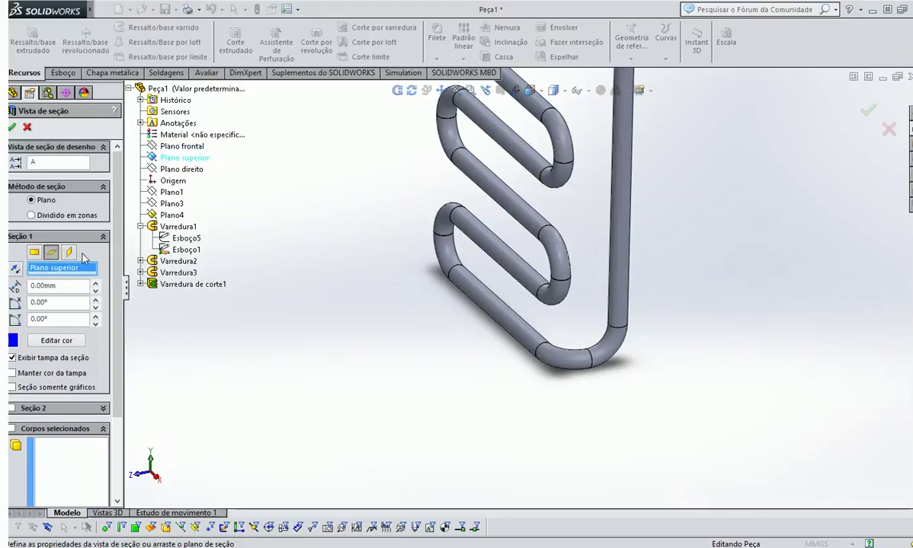
left_click(69, 254)
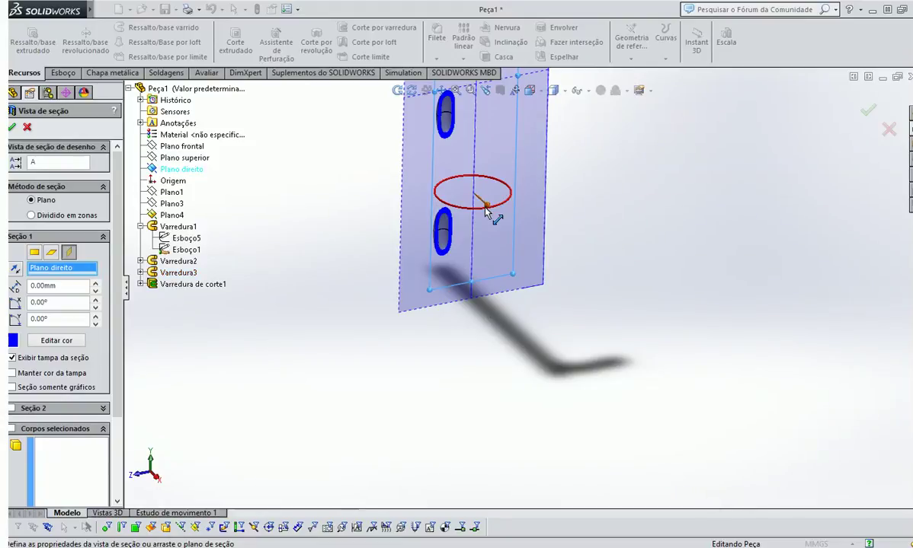
Reverse the section direction, offset the plane to 165 mm near the lower bend, and accept the section view
left_click_drag(486, 202, 559, 288)
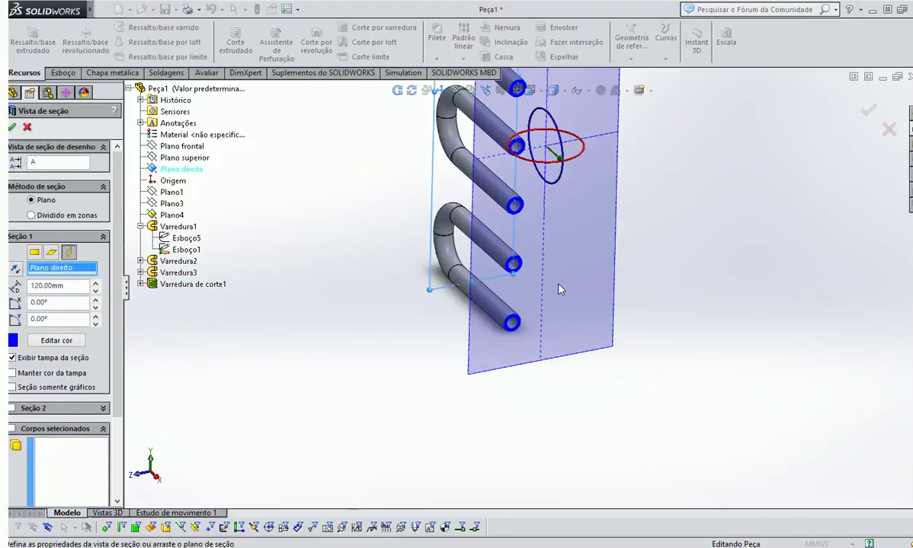
left_click(18, 271)
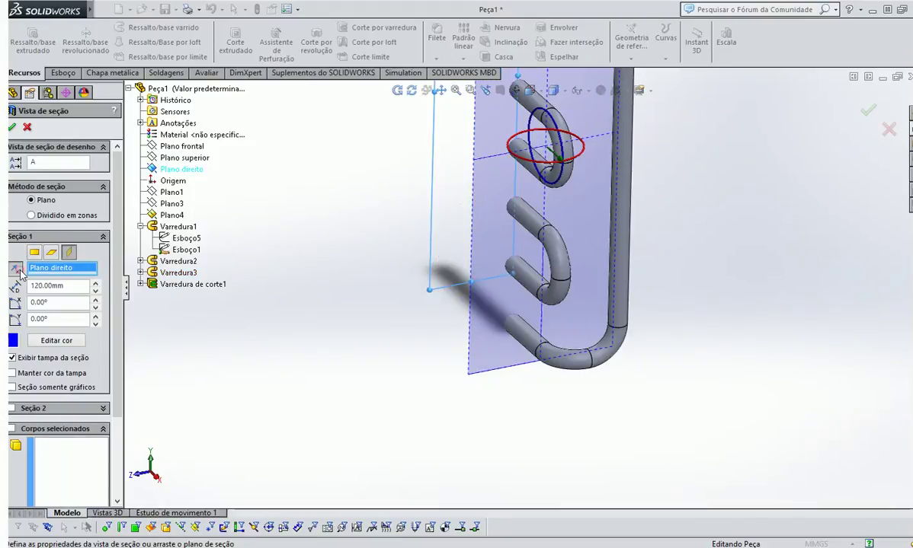
middle_click_drag(415, 358, 511, 440)
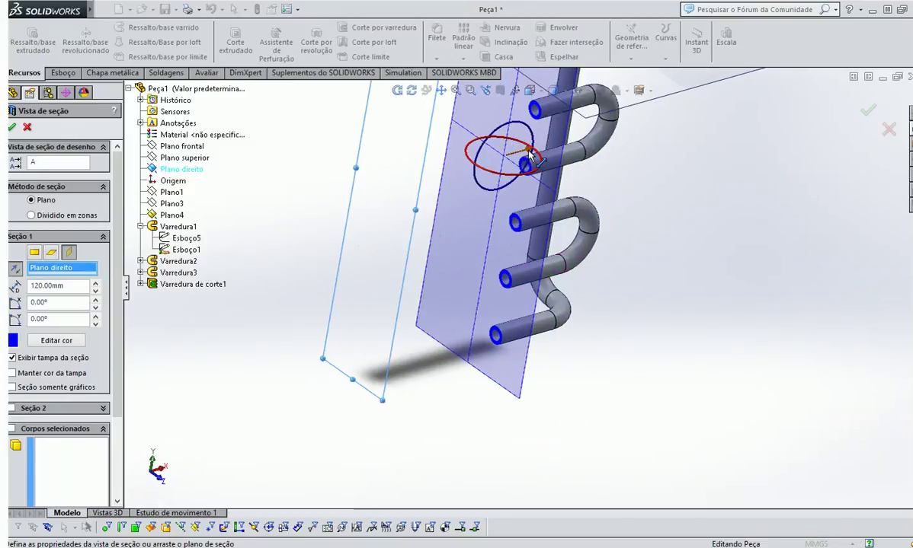
left_click_drag(531, 154, 570, 142)
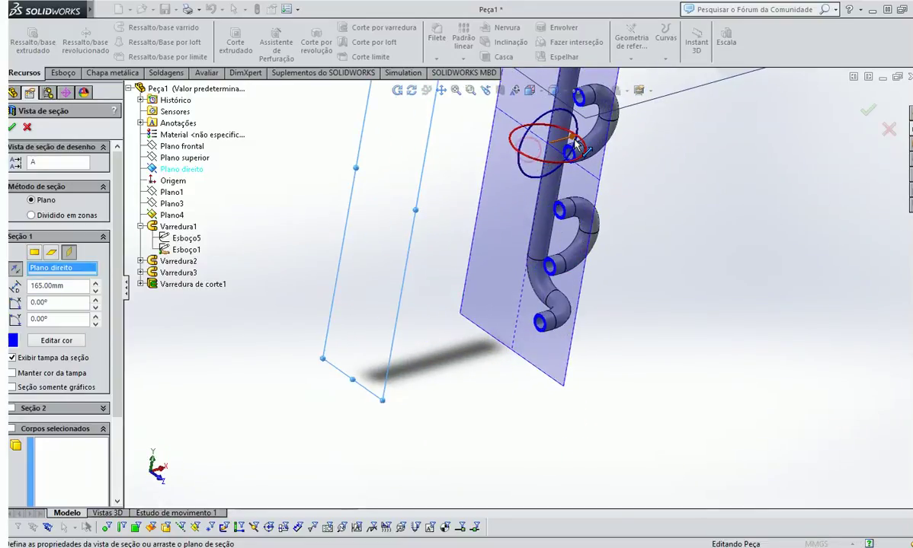
left_click(12, 128)
Open a sketch on the circular face at the bottom of the bore, inside the sectioned lower tube end
scroll(533, 316, "down", 10)
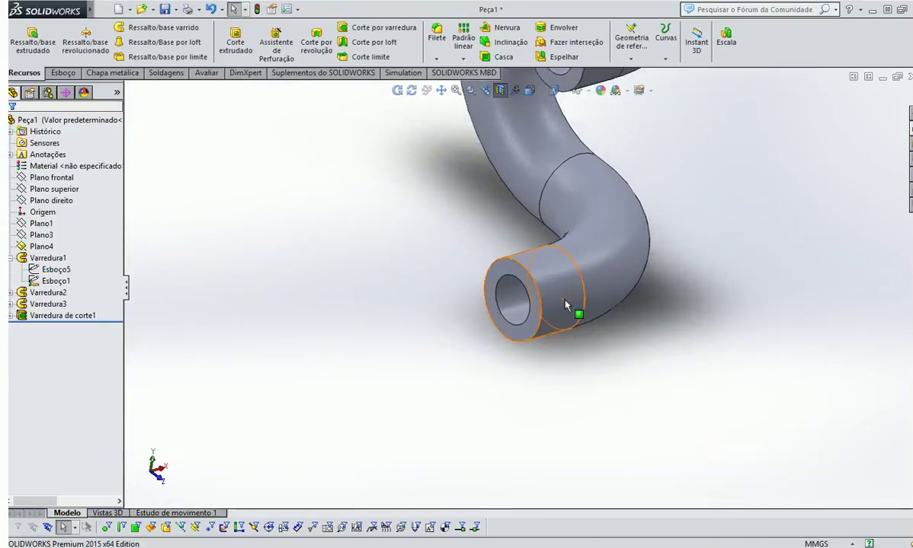
middle_click_drag(581, 287, 560, 283)
left_click(525, 291)
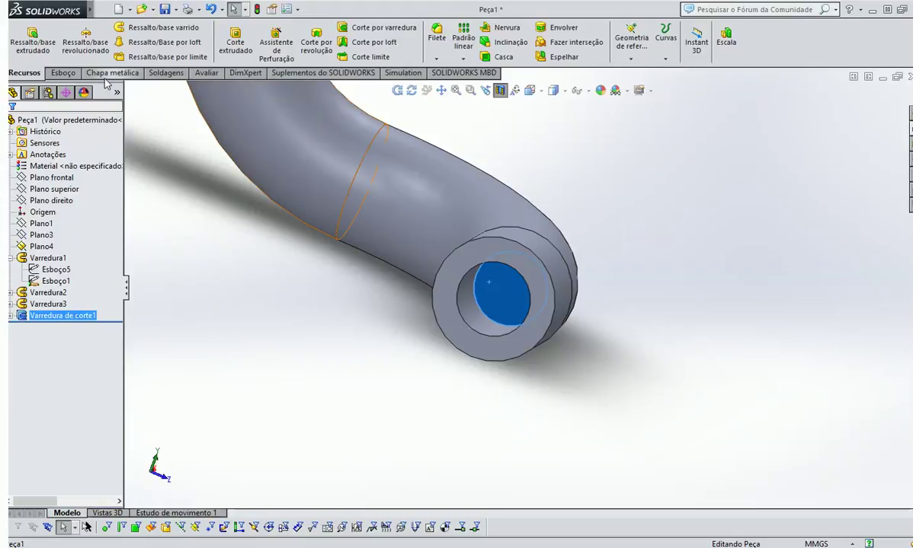
left_click(62, 72)
left_click(21, 36)
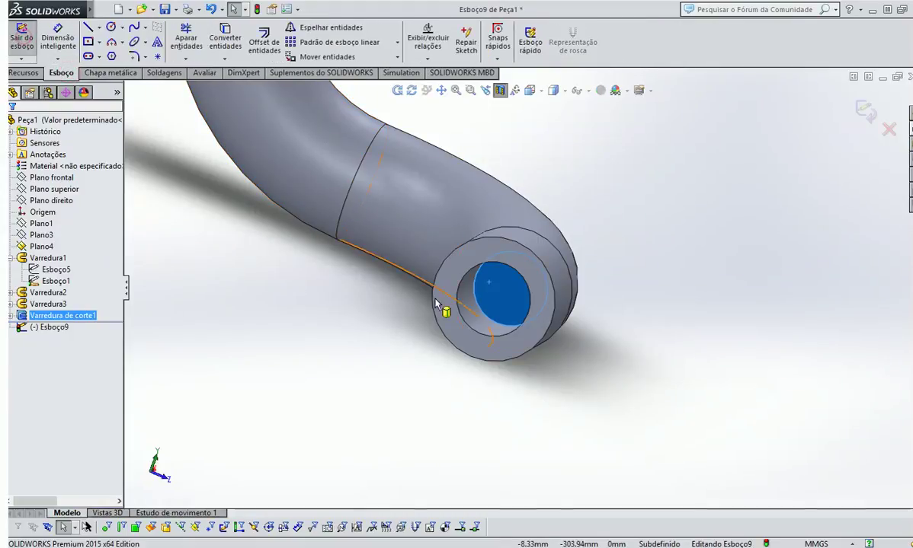
left_click(225, 38)
left_click(476, 306)
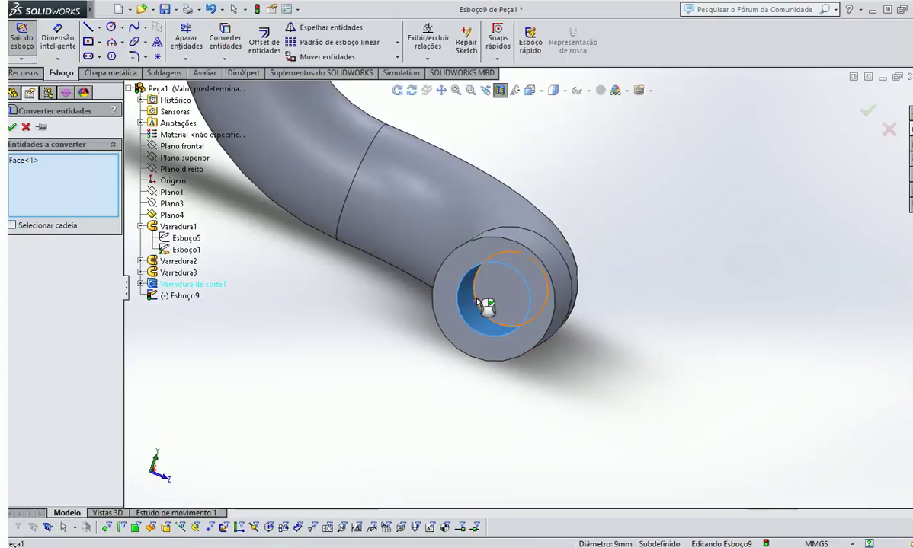
left_click(470, 306)
left_click(475, 288)
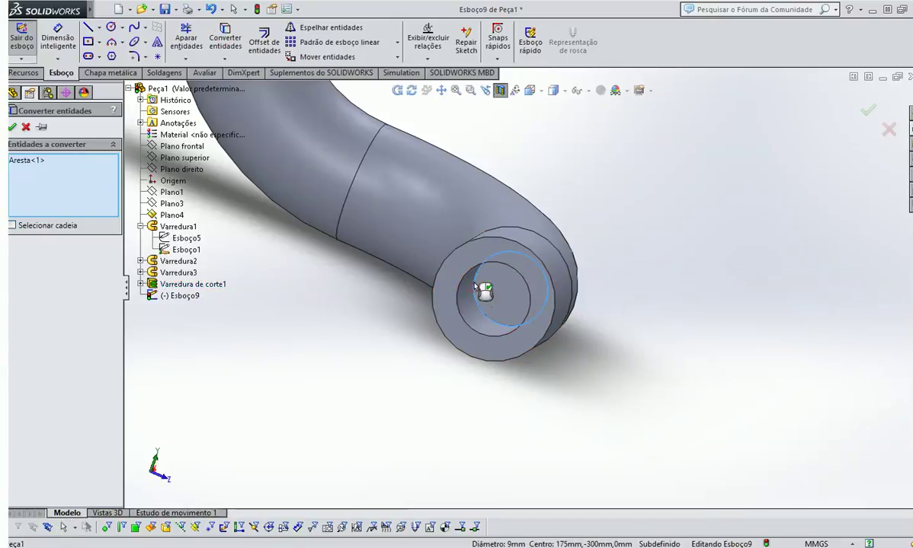
left_click(224, 38)
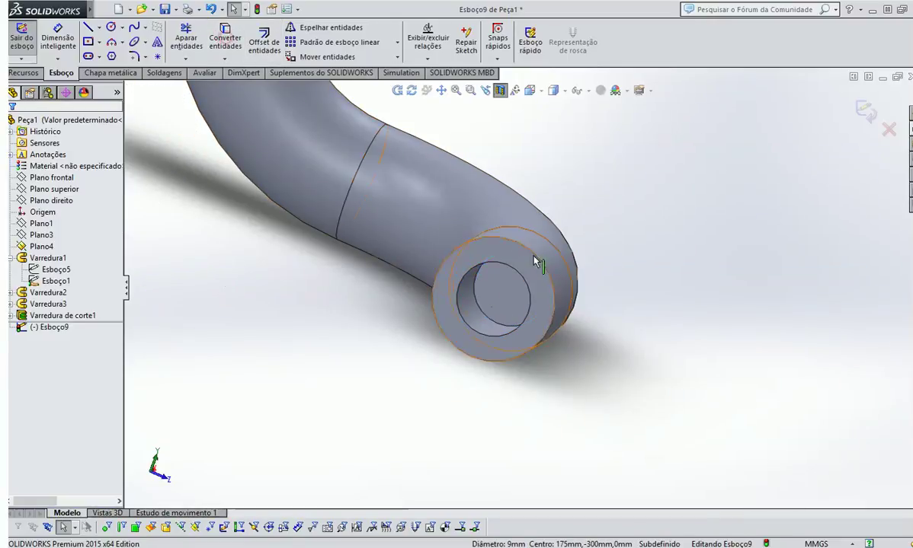
Convert the outline of the bore's circular bottom face into a sketch circle and finish the sketch
left_click(489, 308)
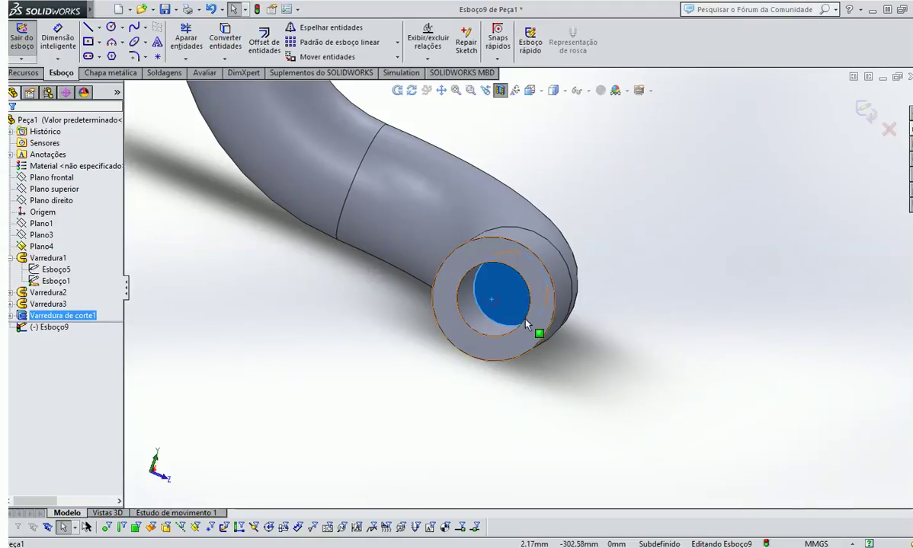
left_click(228, 40)
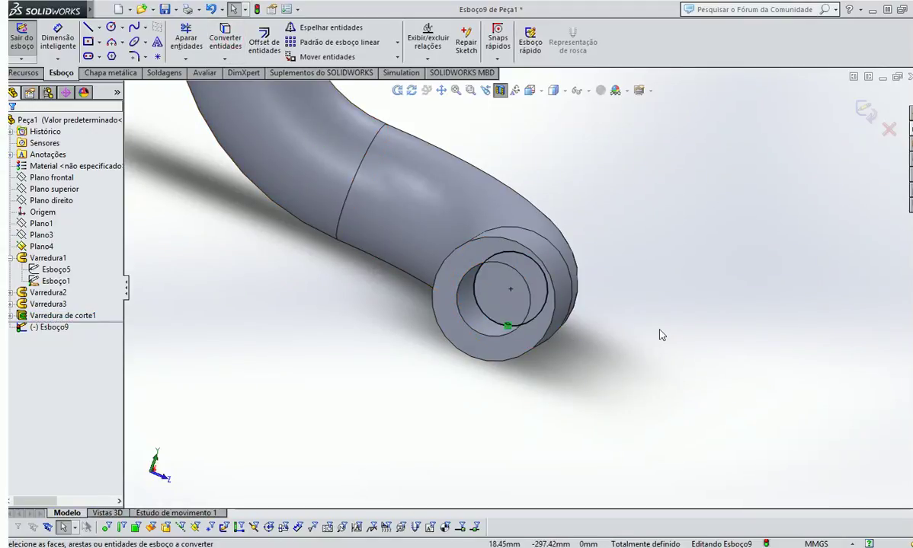
left_click(864, 111)
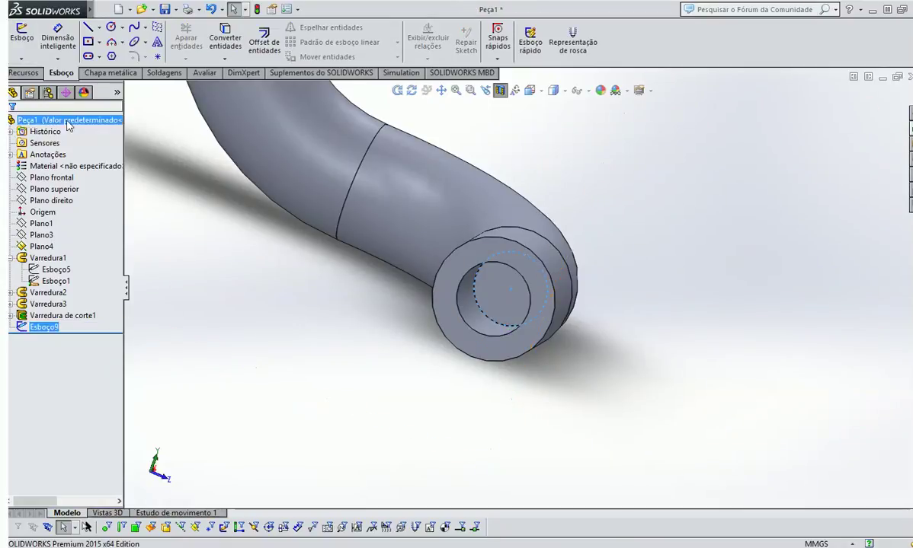
Create a swept cut through the first bend using profile Esboço9 and the path Esboço2 from Varredura2
left_click(23, 72)
left_click(377, 27)
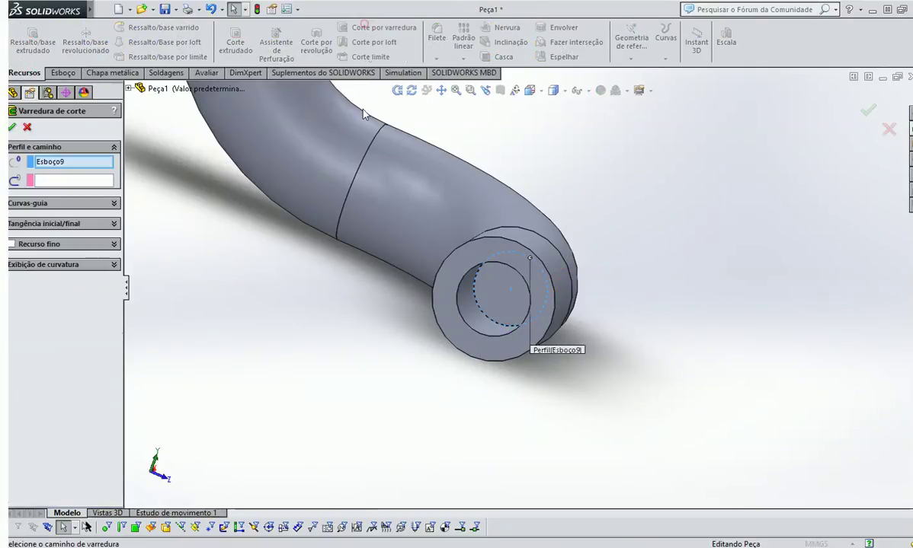
left_click(101, 182)
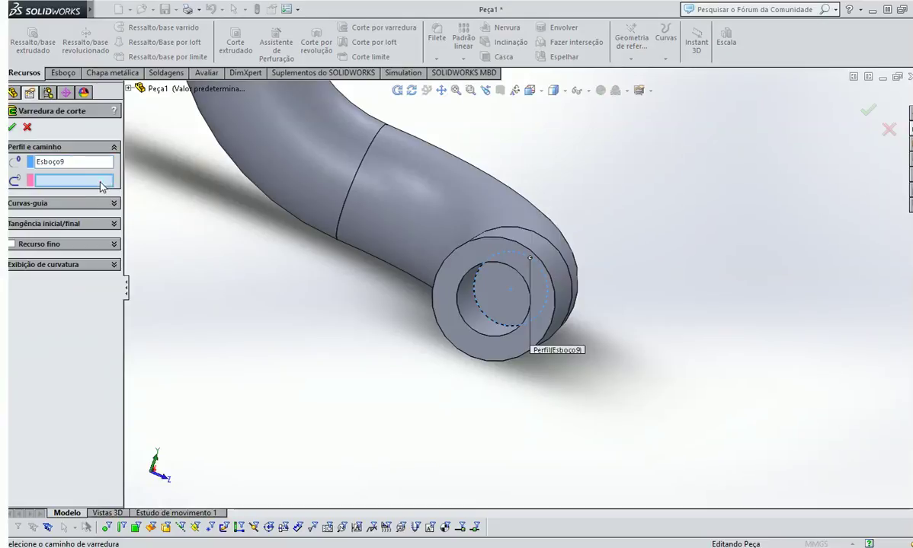
left_click(129, 88)
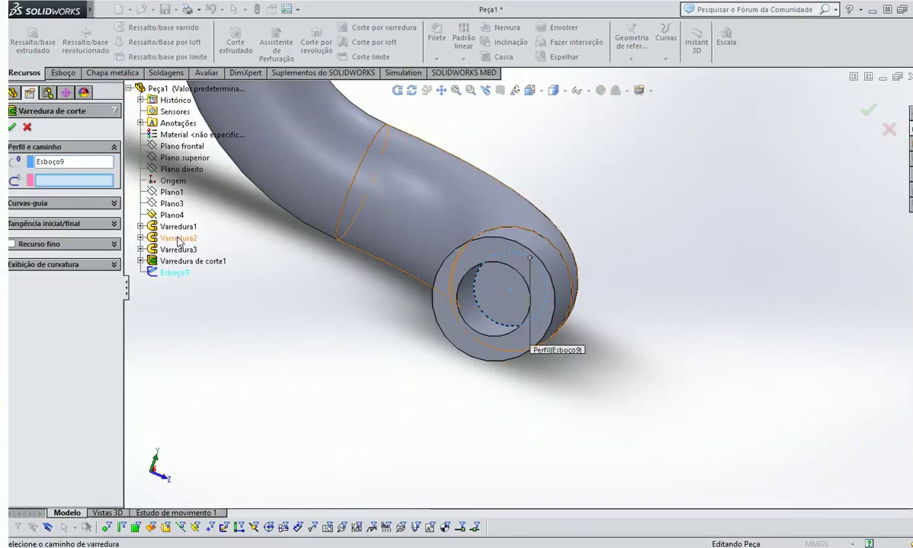
left_click(140, 237)
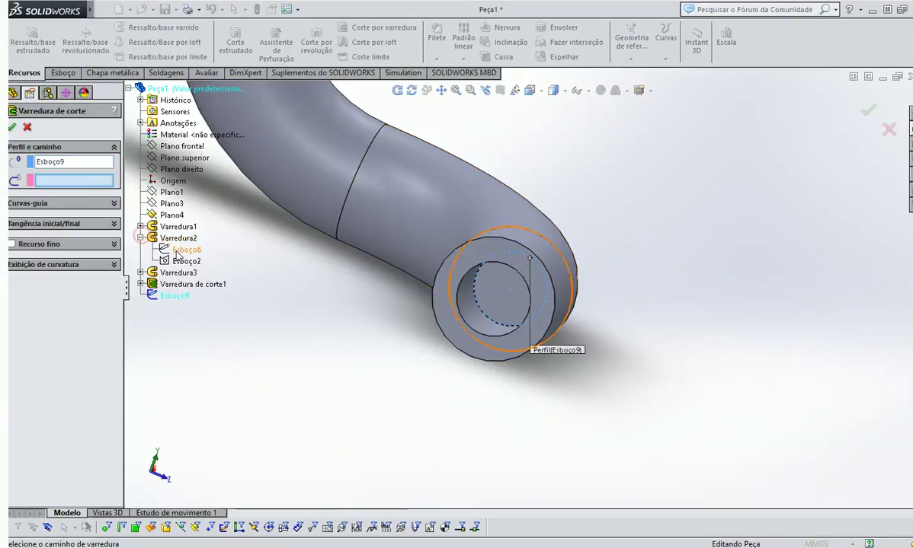
left_click(183, 260)
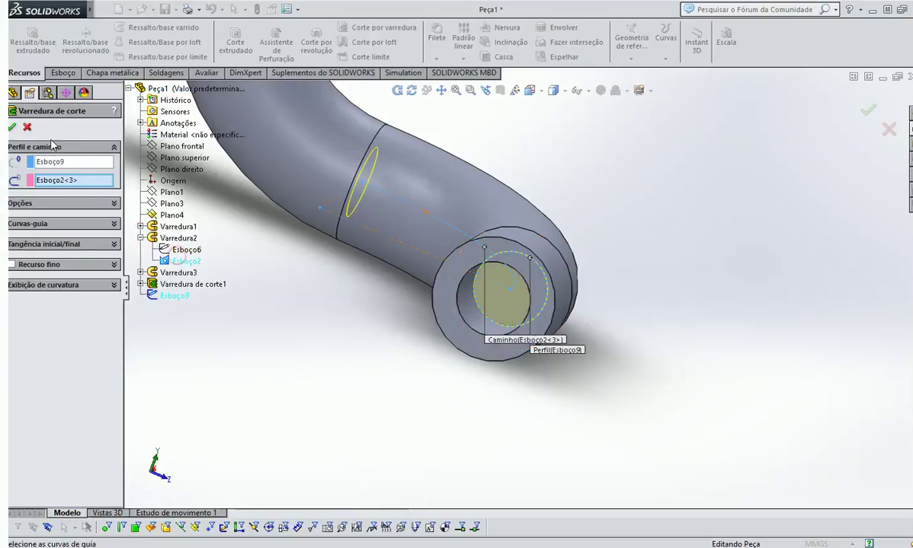
left_click(14, 129)
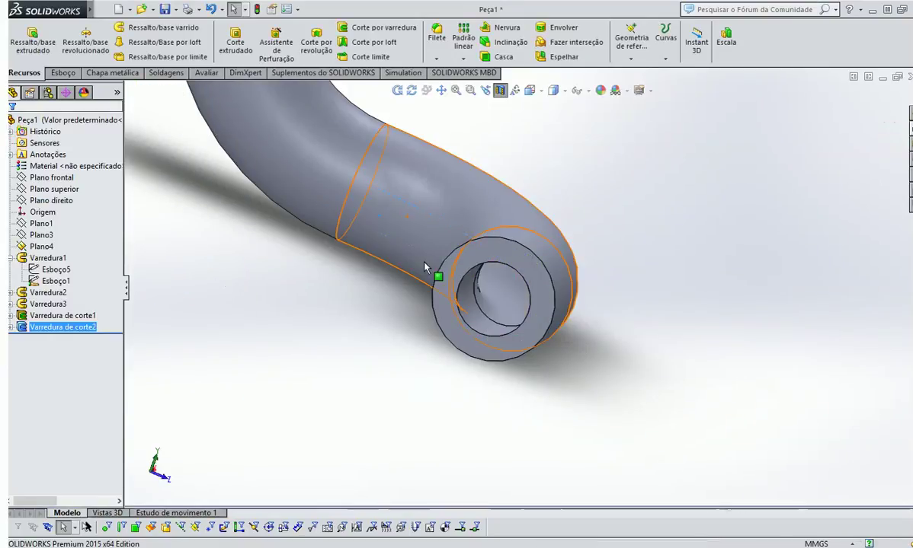
Replace the section view with one parallel to Plano frontal, offset about -23 mm, to expose the tube's second bend
scroll(424, 269, "up", 4)
middle_click_drag(424, 269, 365, 267)
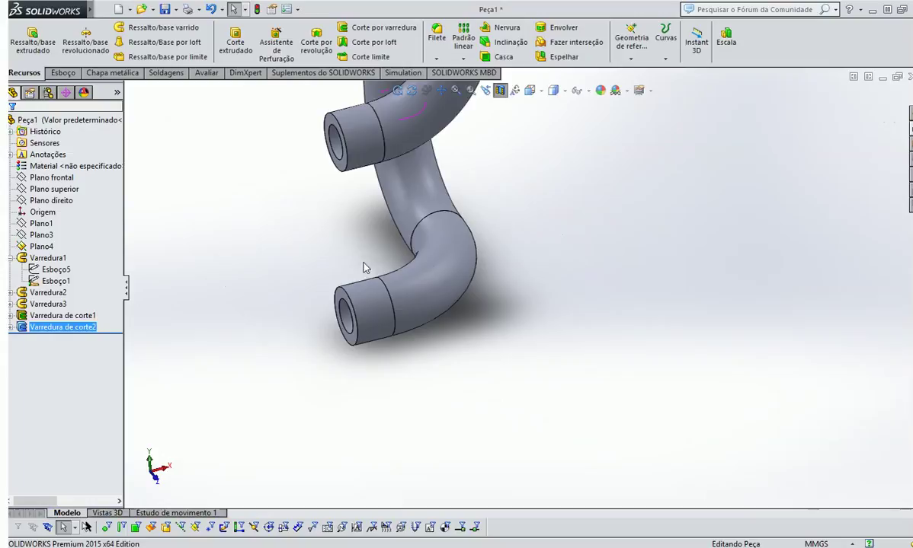
left_click(501, 92)
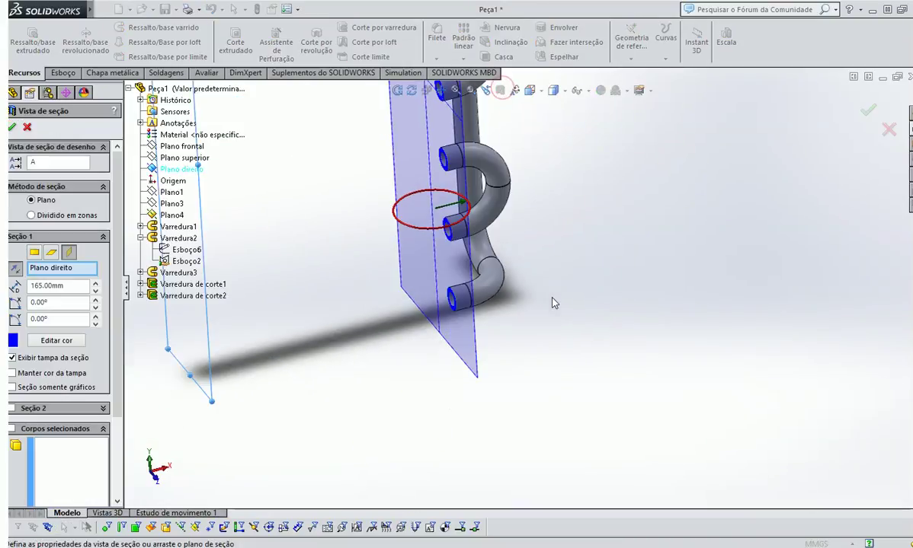
left_click(51, 252)
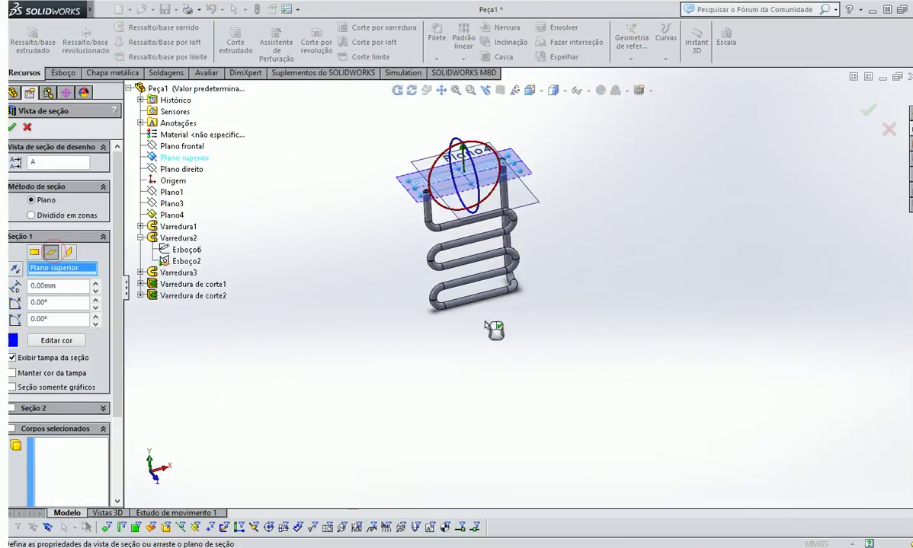
left_click(35, 252)
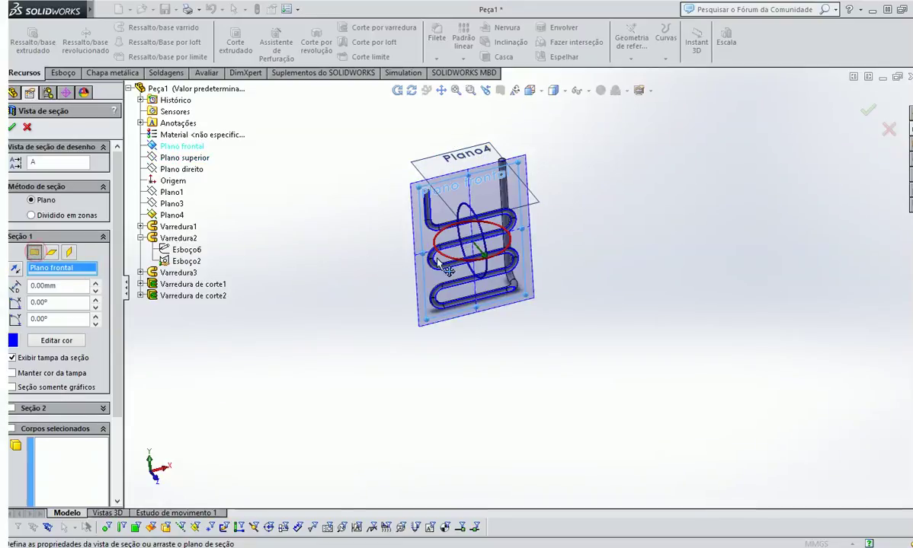
scroll(533, 241, "down", 5)
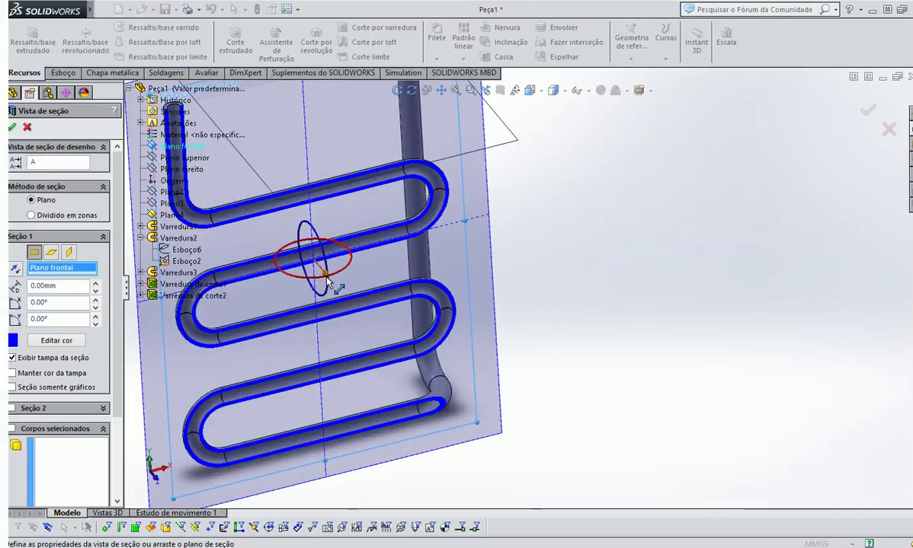
left_click_drag(324, 276, 316, 264)
left_click(13, 128)
Sketch on the circular face at the bottom of the bore, convert its outline into a sketch circle, and finish the sketch
scroll(445, 365, "down", 6)
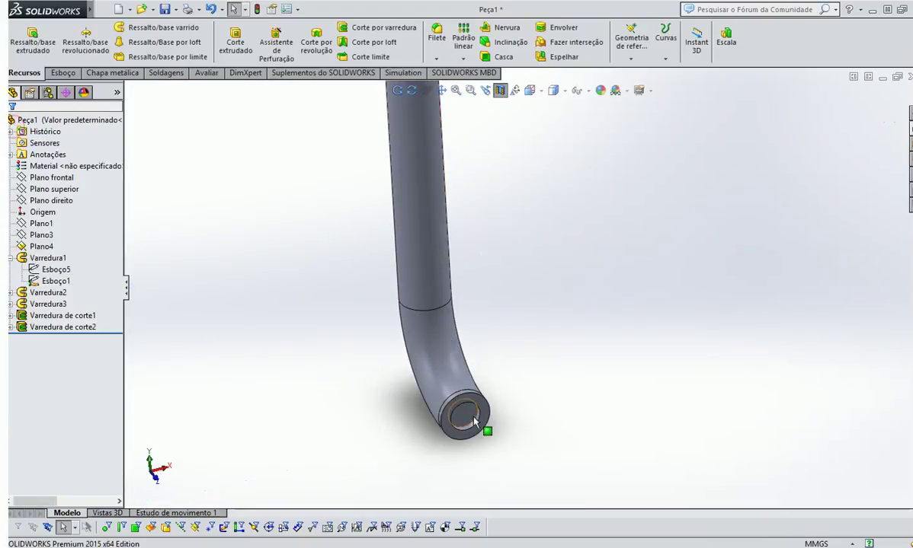
left_click(472, 375)
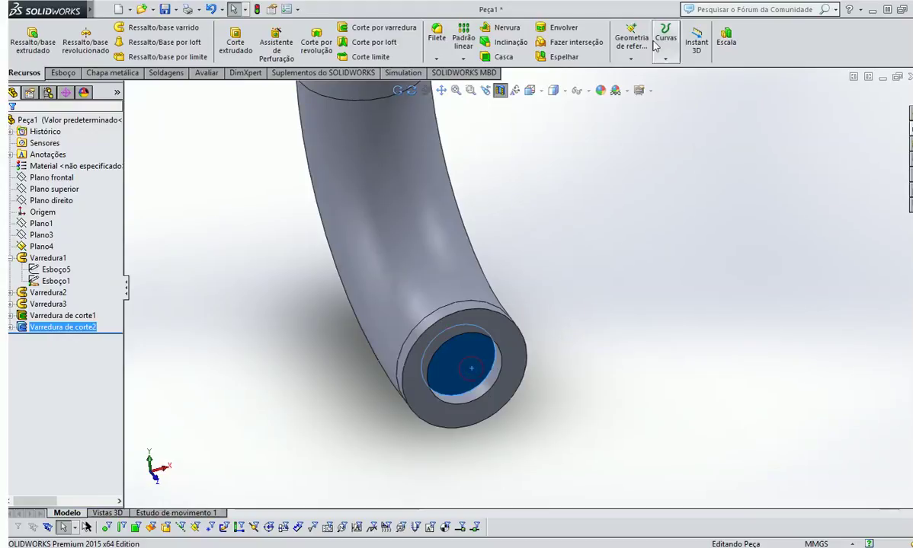
left_click(60, 72)
left_click(22, 35)
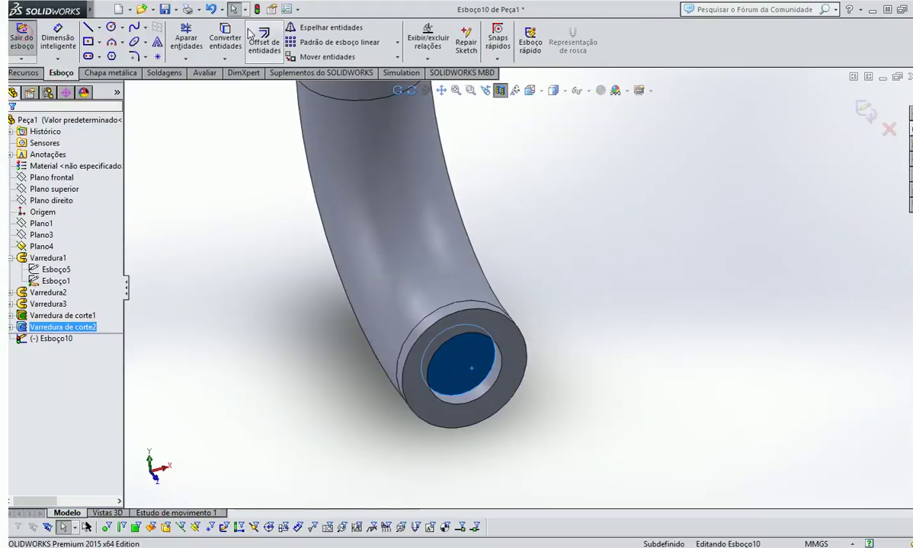
left_click(224, 34)
scroll(603, 335, "up", 4)
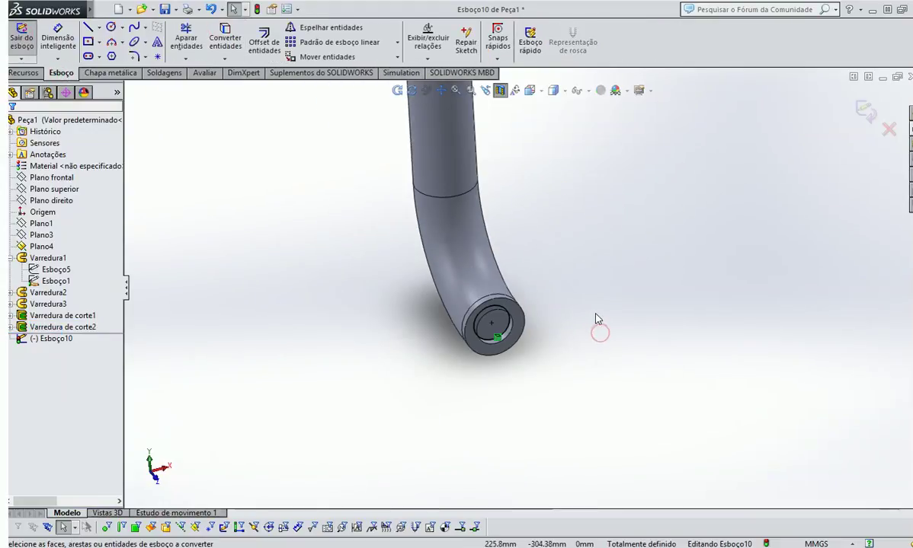
left_click(870, 106)
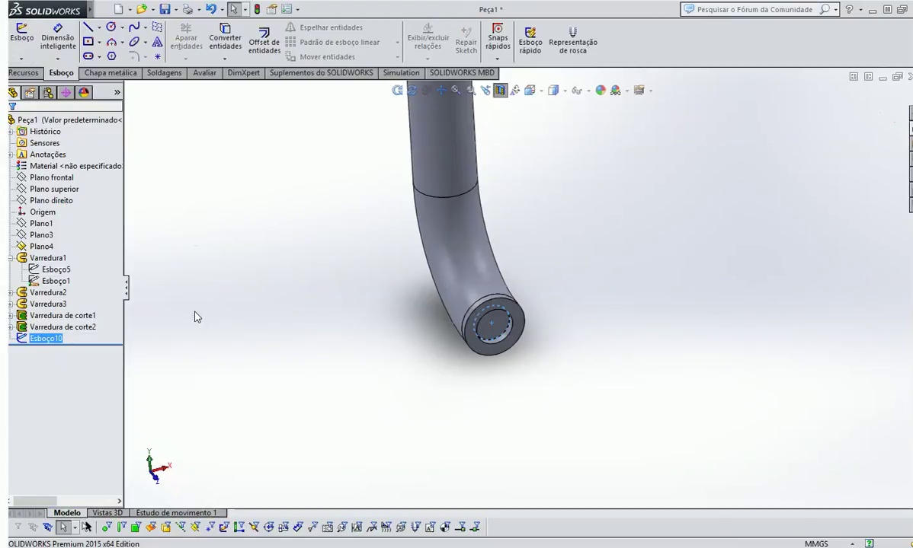
Set up a swept cut using Esboço7 as the profile and Esboço4 from Varredura3 as the path
left_click(27, 72)
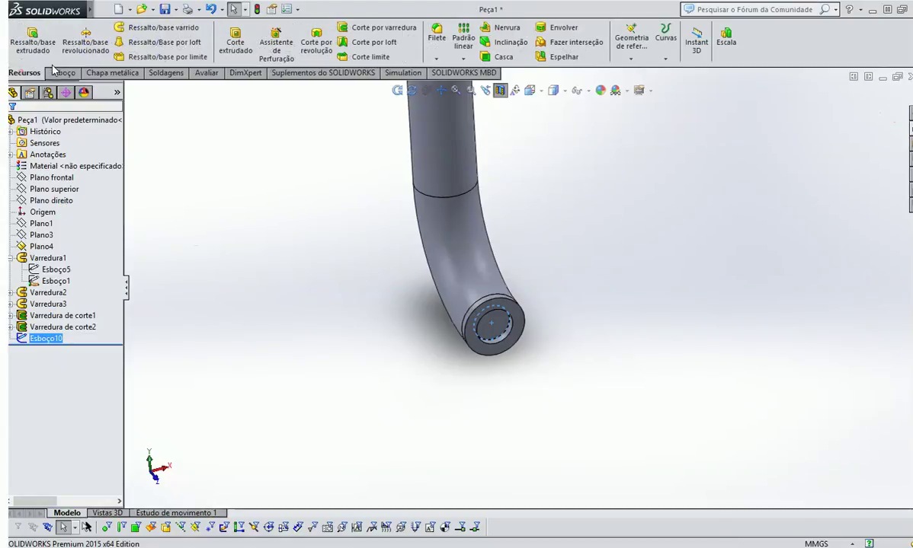
left_click(363, 27)
scroll(538, 305, "up", 3)
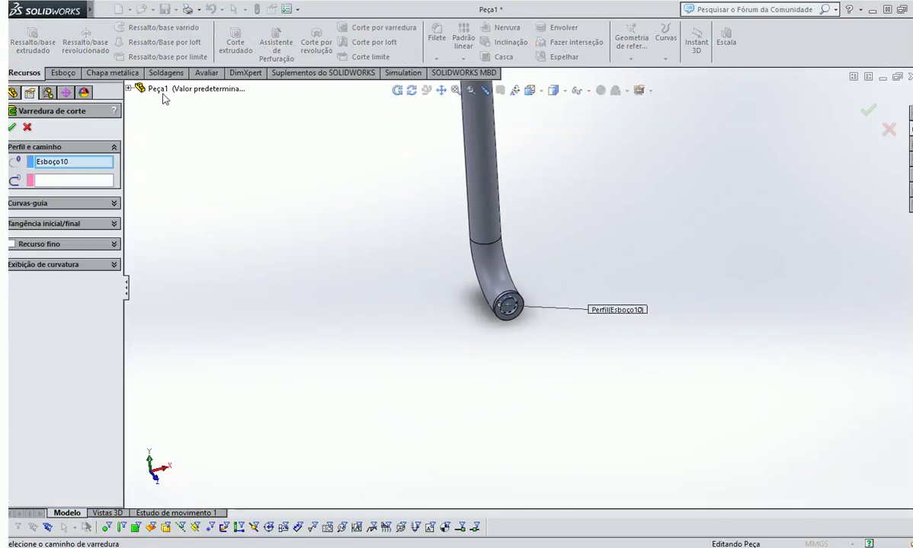
left_click(128, 88)
left_click(141, 249)
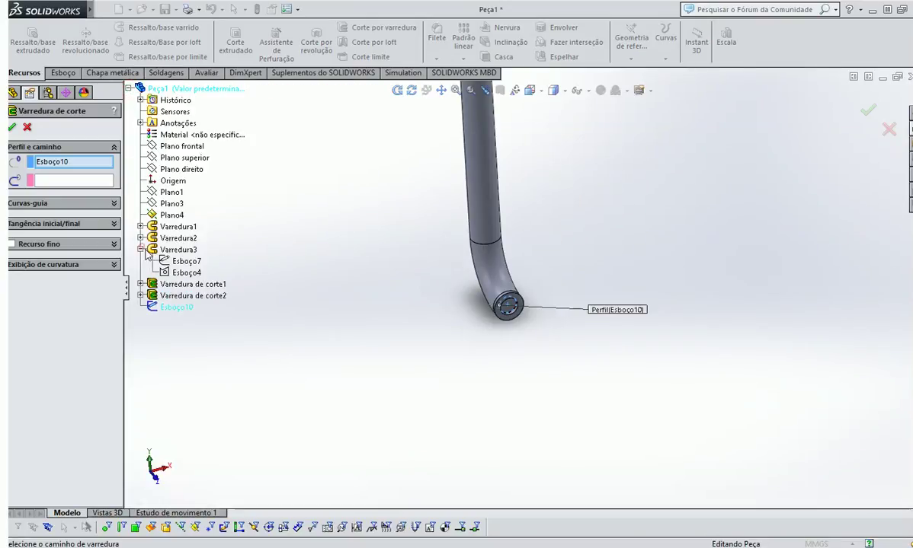
left_click(185, 261)
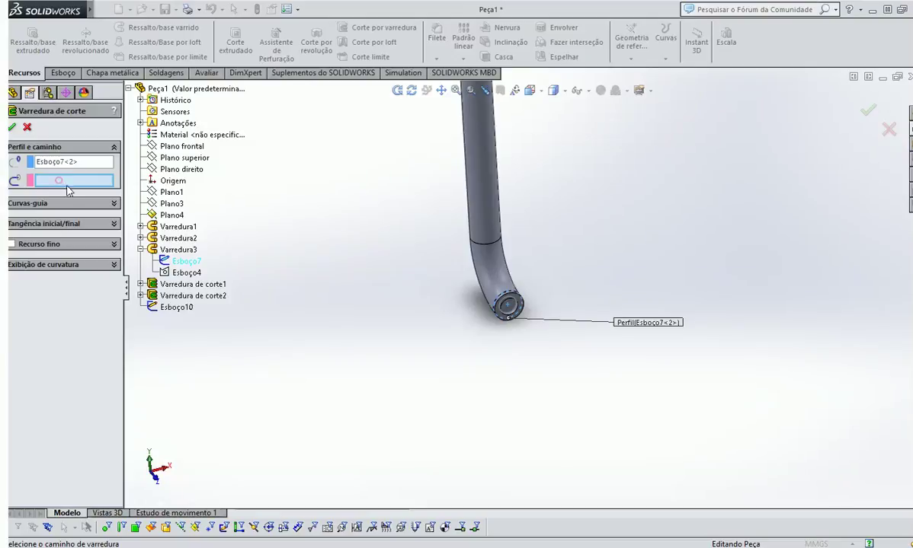
left_click(184, 272)
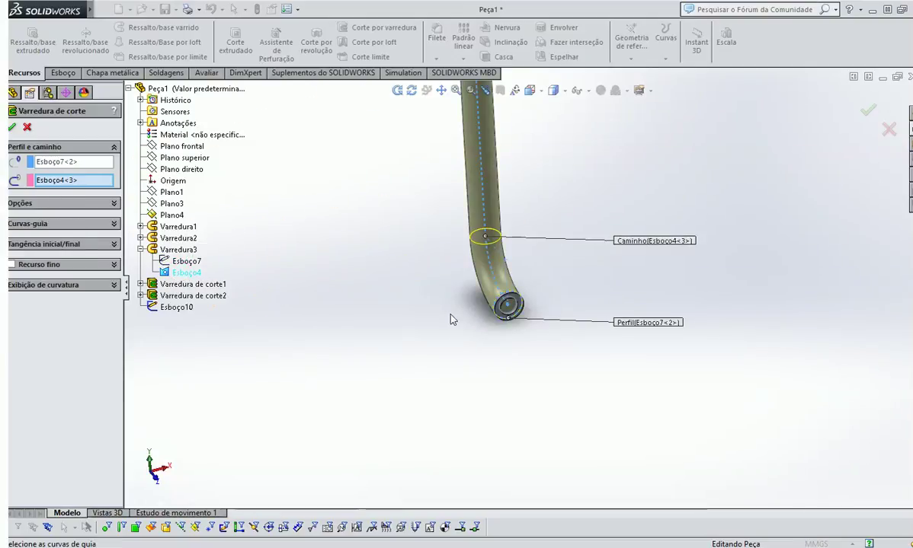
Replace the swept cut's profile with Esboço10 and create the cut along the long vertical leg
left_click(67, 162)
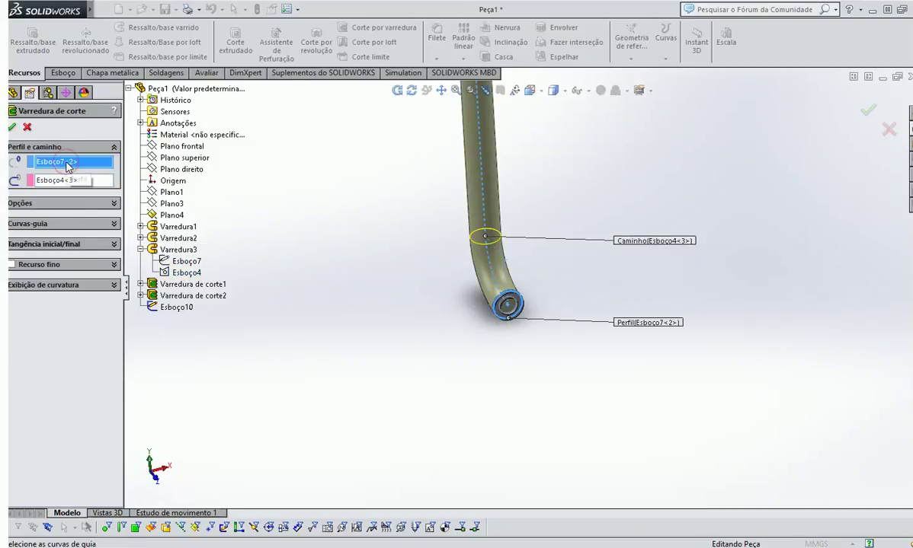
right_click(67, 163)
left_click(92, 170)
left_click(181, 309)
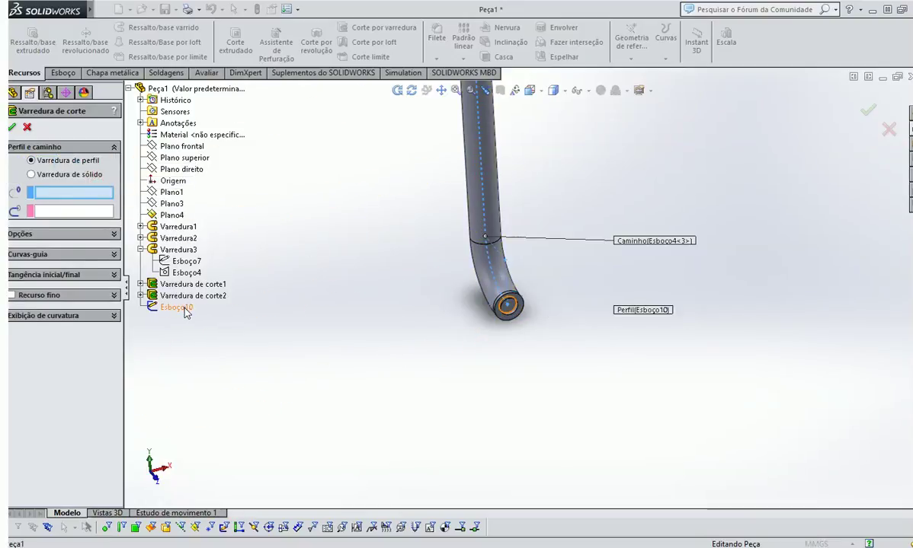
scroll(526, 259, "up", 5)
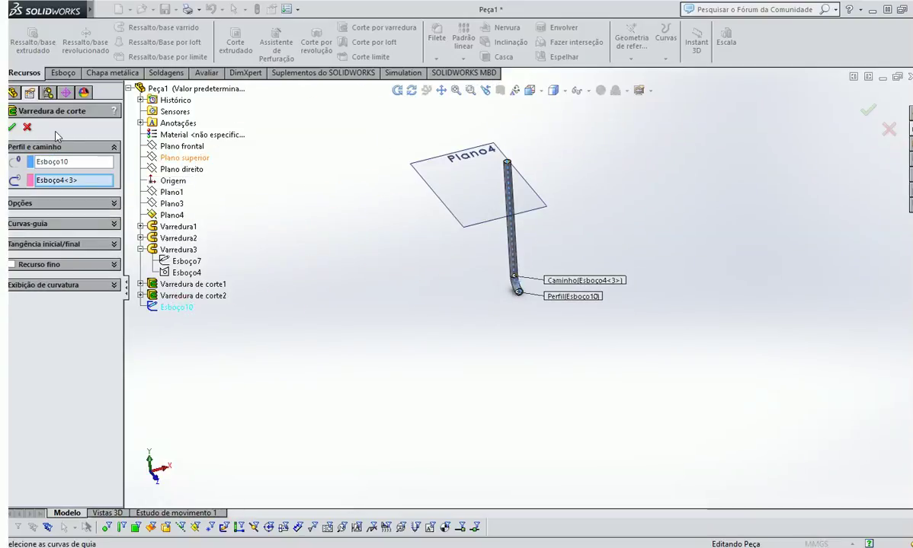
left_click(12, 127)
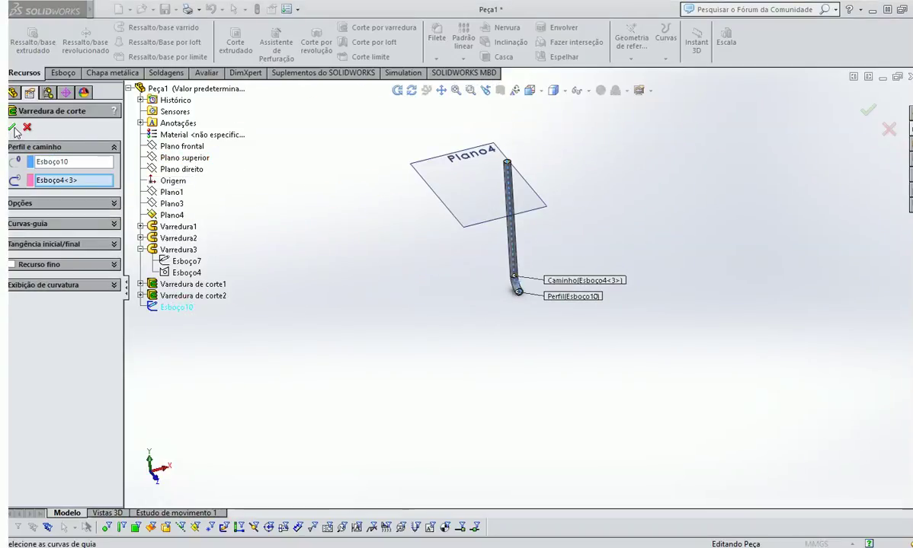
Turn off the section view, switch to an isometric view, and examine the hollow open ends of the tube
left_click(500, 90)
left_click(529, 90)
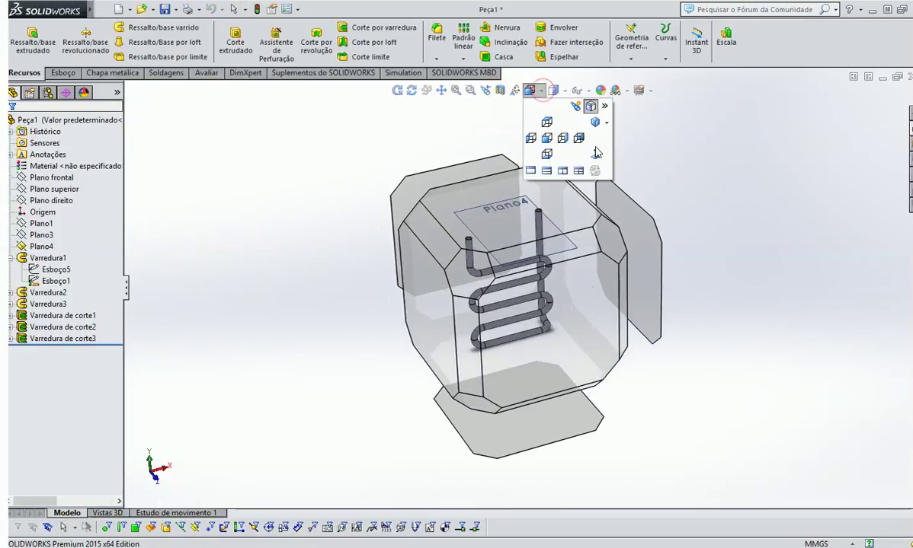
left_click(591, 115)
scroll(713, 163, "down", 2)
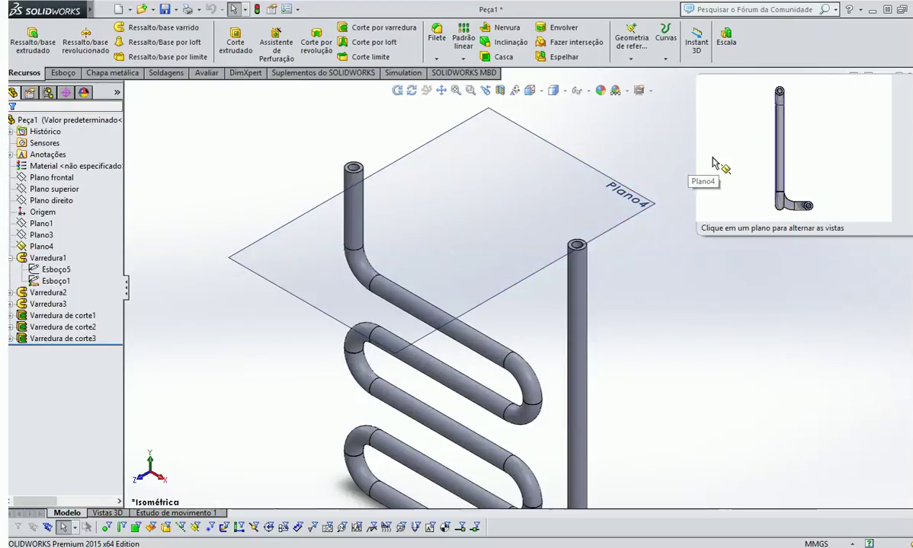
scroll(678, 309, "up", 3)
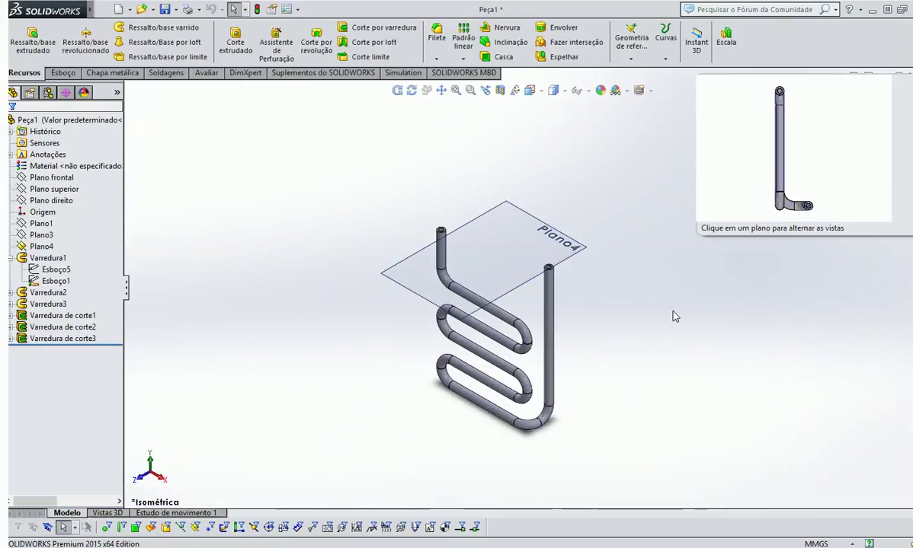
scroll(469, 230, "down", 5)
scroll(369, 254, "down", 2)
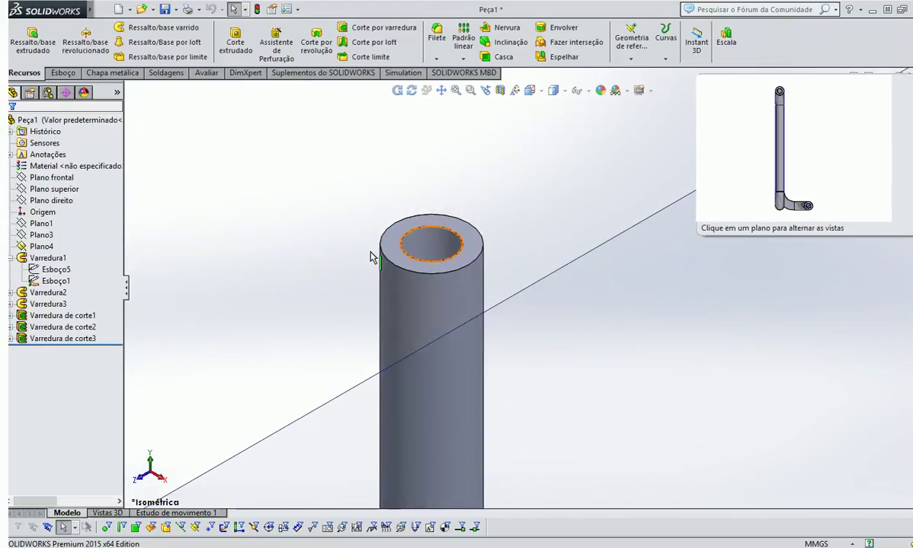
scroll(401, 245, "up", 5)
scroll(652, 387, "down", 3)
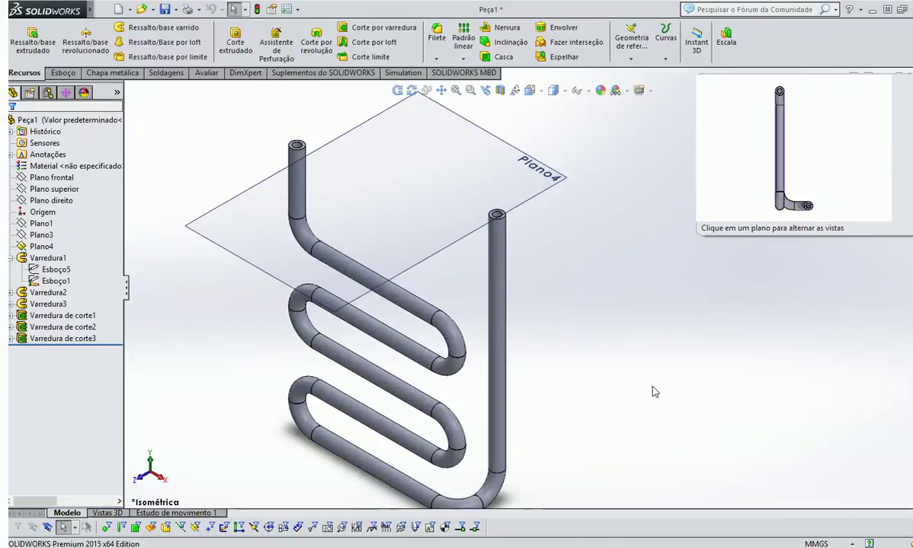
Section the tube along Plano frontal with a 0 mm offset, keep the half behind the plane, and accept the section view
left_click(65, 177)
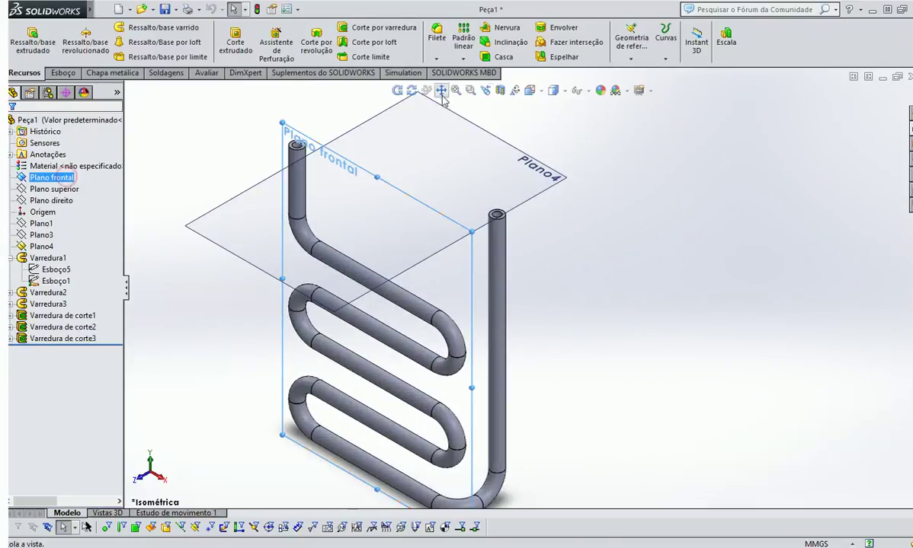
left_click(500, 90)
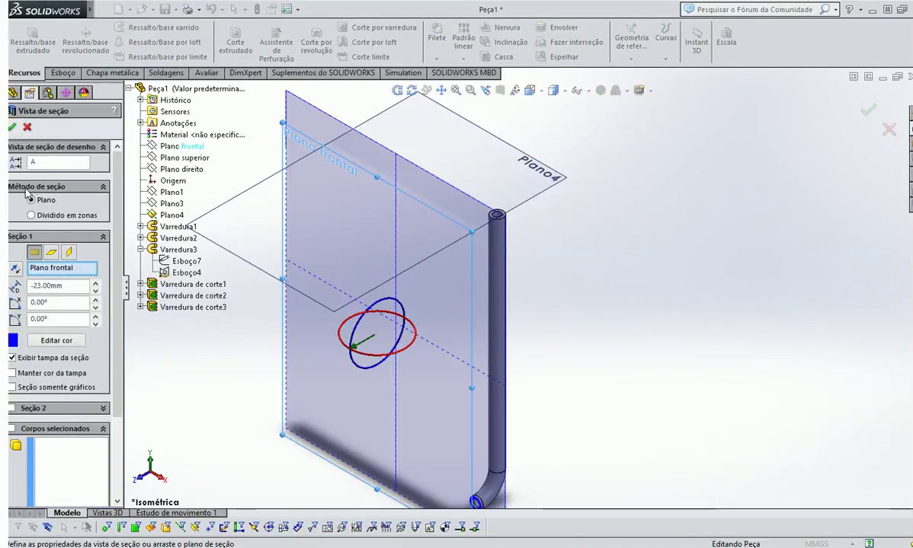
left_click(15, 268)
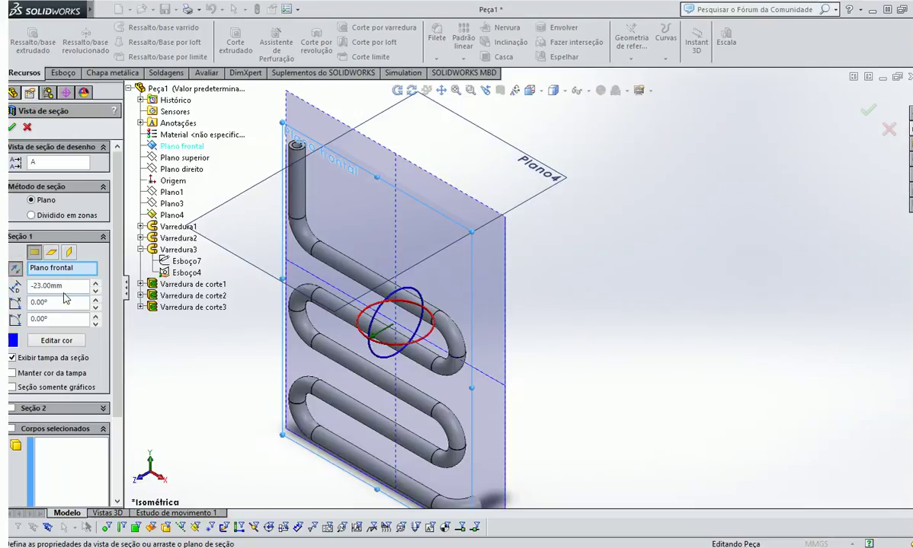
left_click_drag(64, 286, 27, 286)
type("0")
key("Return")
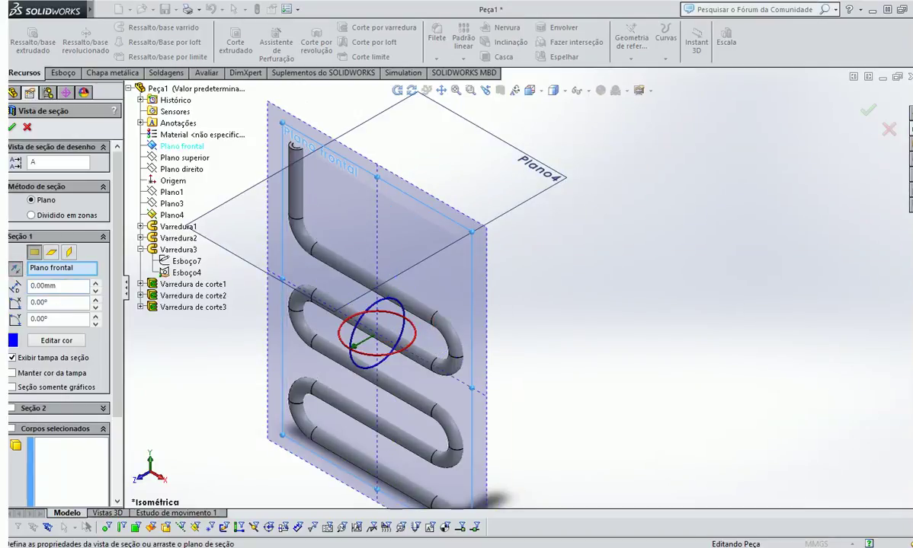
left_click(15, 268)
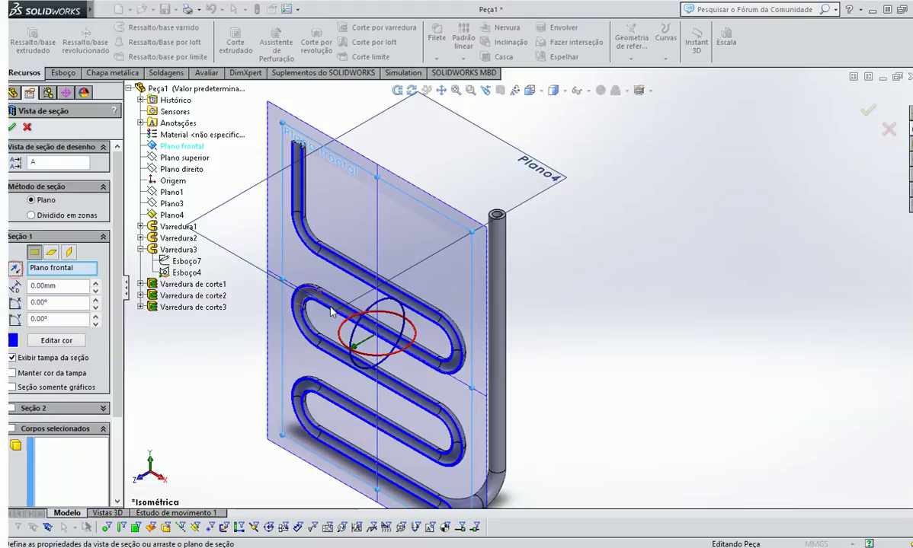
scroll(474, 341, "up", 2)
scroll(499, 422, "down", 3)
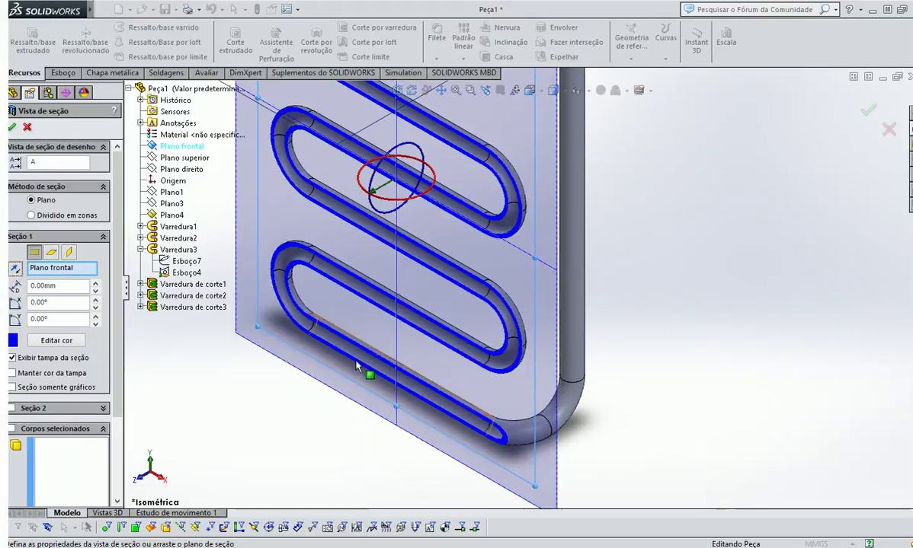
left_click(13, 128)
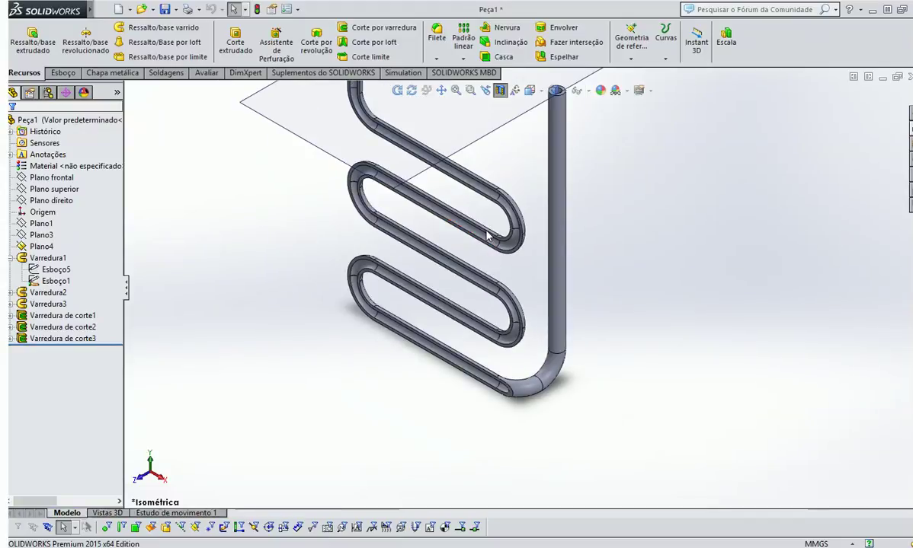
Examine the sectioned bore through the lower bends and return to an isometric view of the whole tube
scroll(488, 366, "down", 4)
middle_click(498, 373)
middle_click_drag(497, 373, 517, 151)
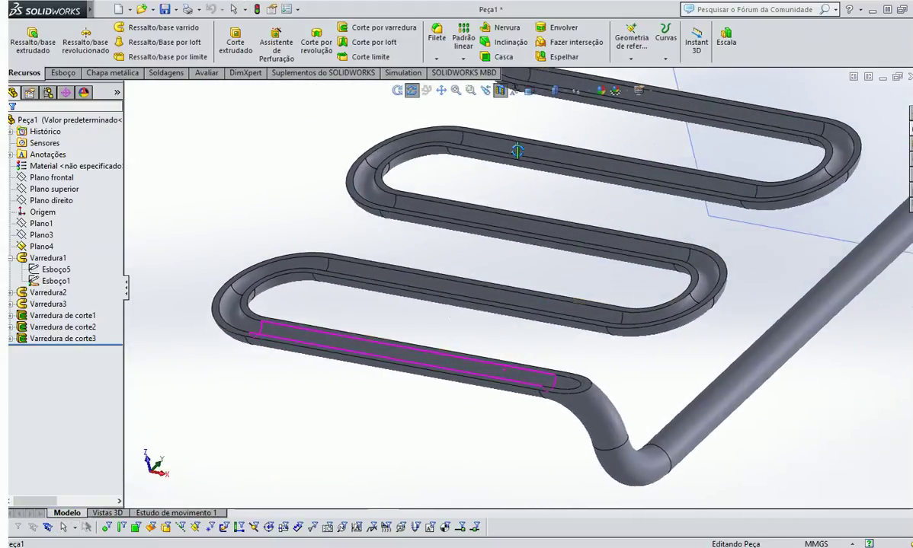
left_click(527, 90)
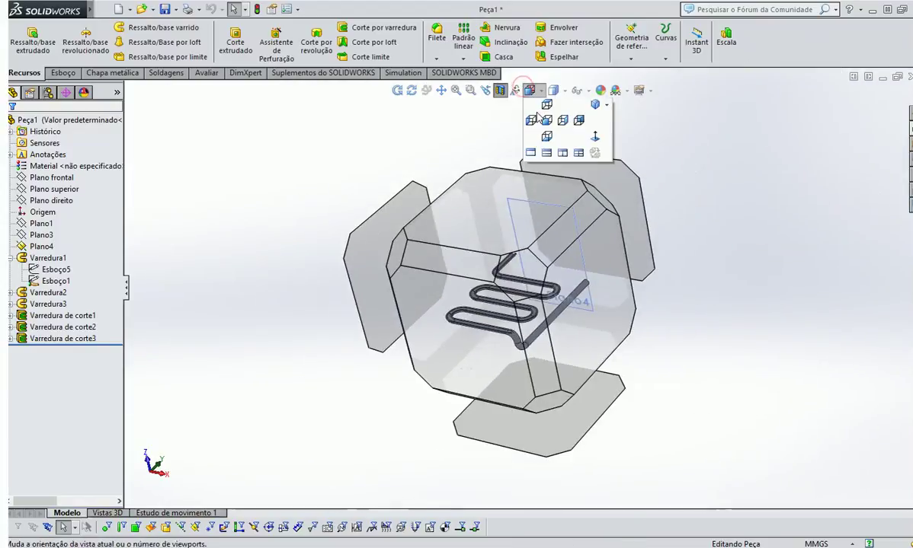
left_click(593, 112)
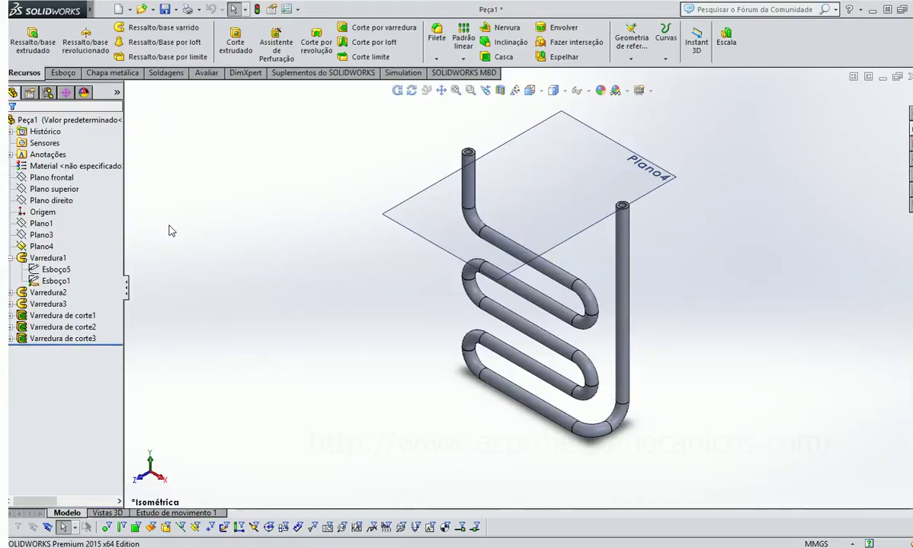
Check the outer diameter of the open end of the tube's short vertical leg
left_click(466, 154)
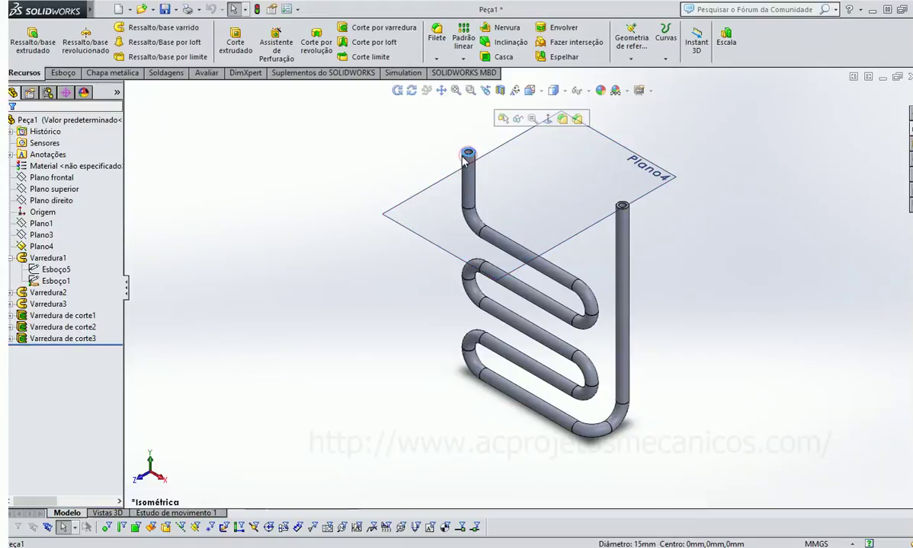
left_click(461, 155)
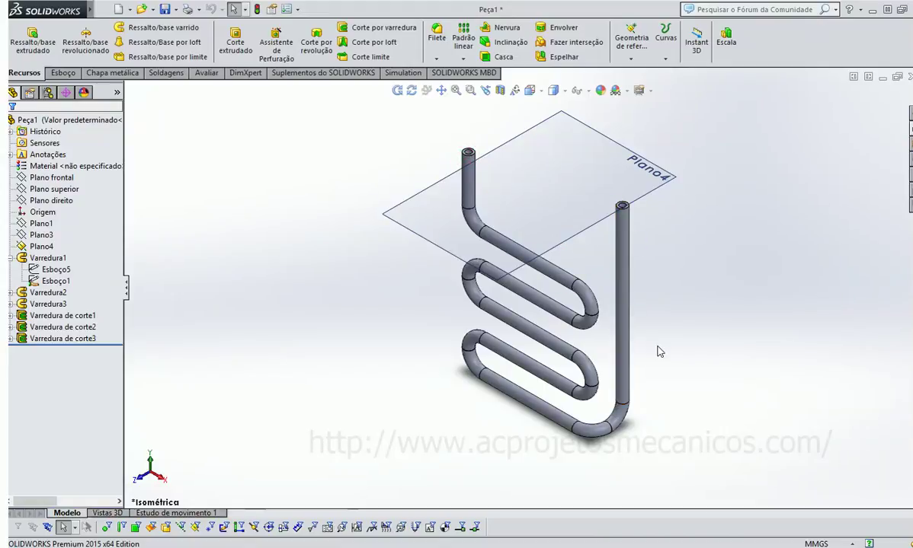